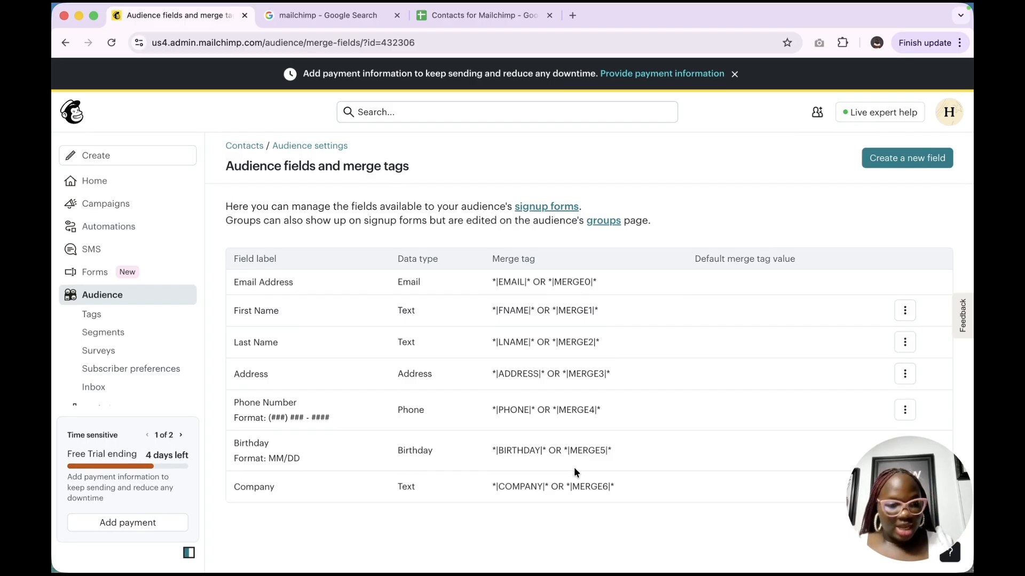
left_click(896, 160)
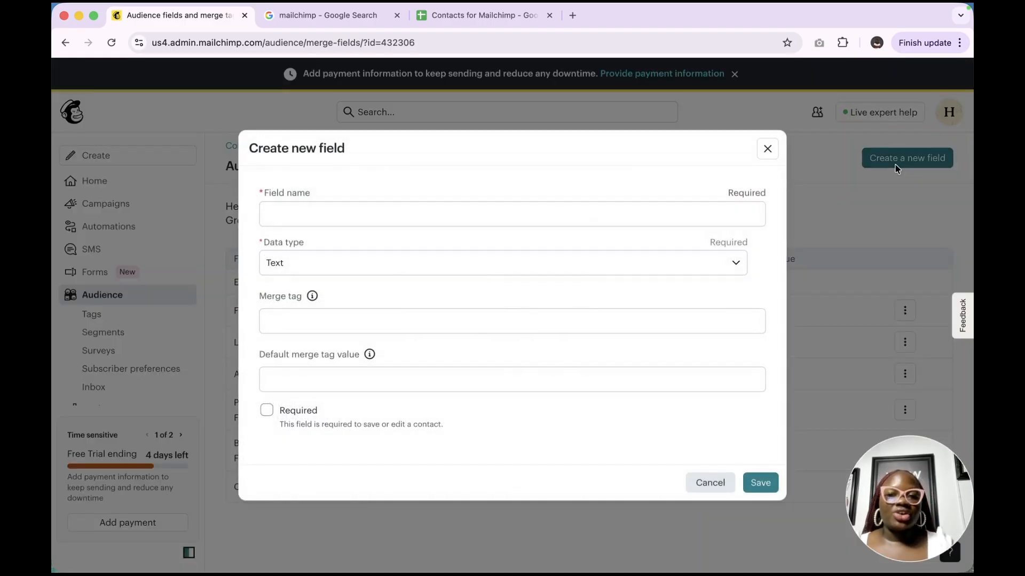
left_click(449, 219)
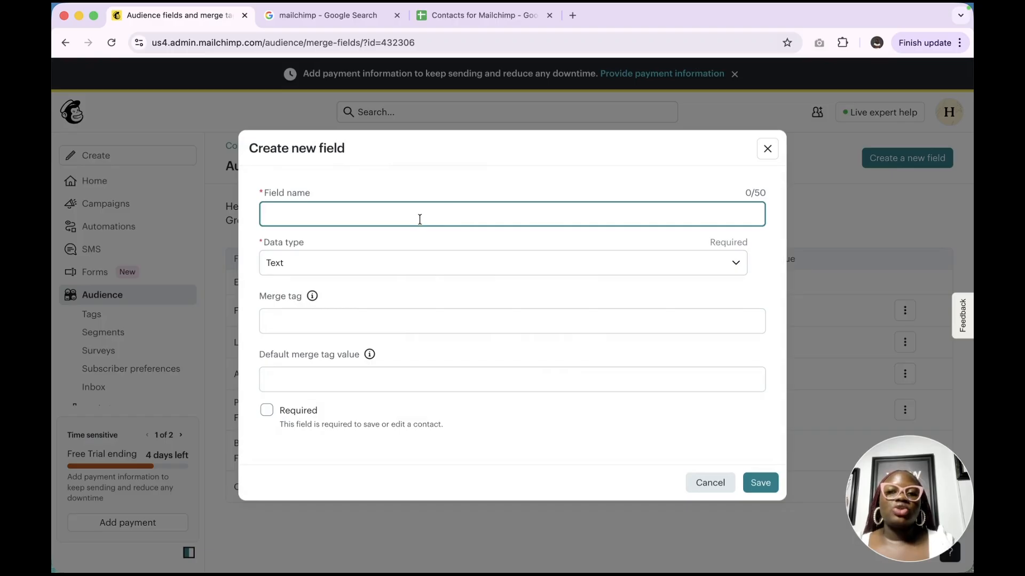
left_click(374, 267)
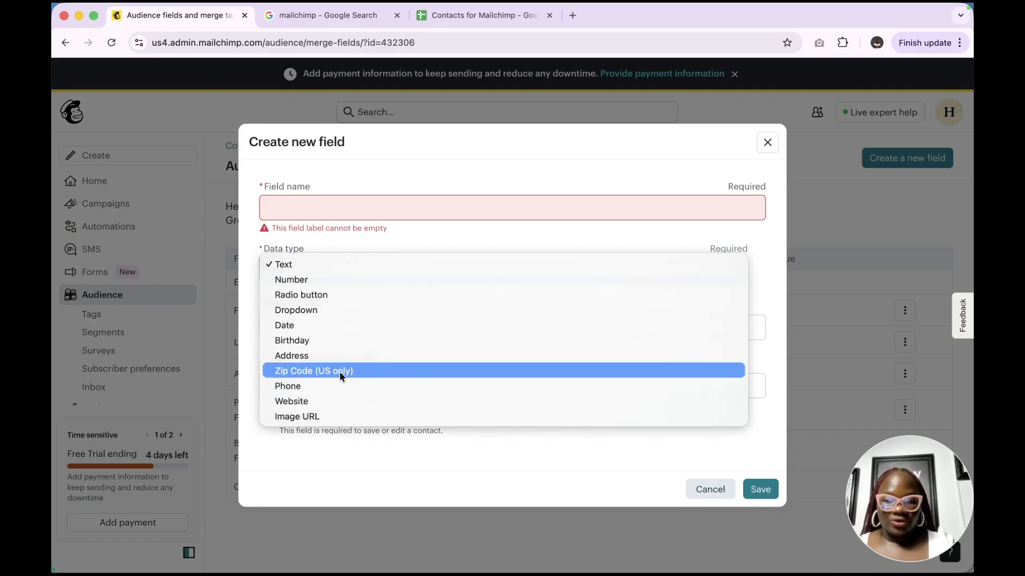
left_click(463, 13)
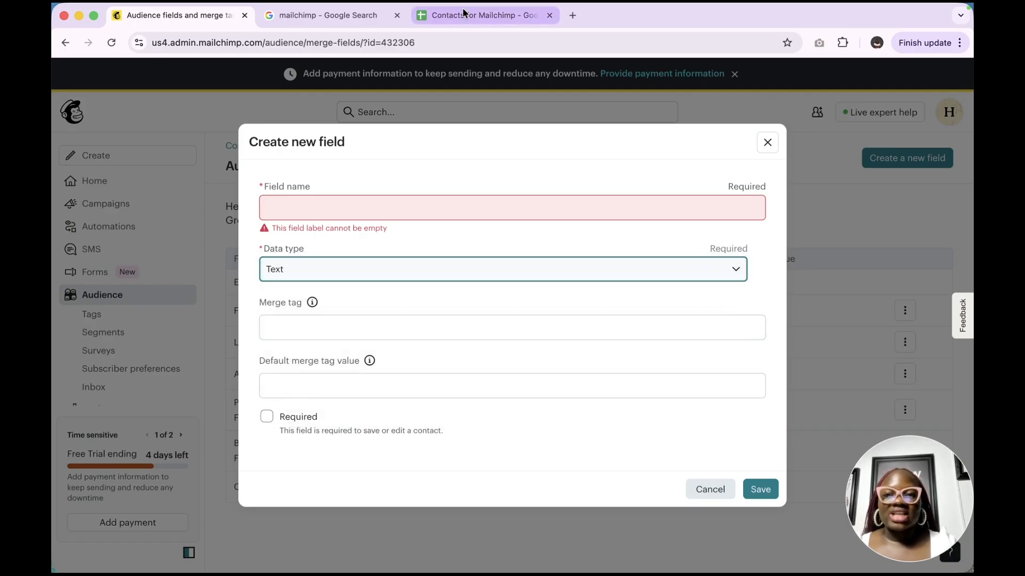
left_click(463, 13)
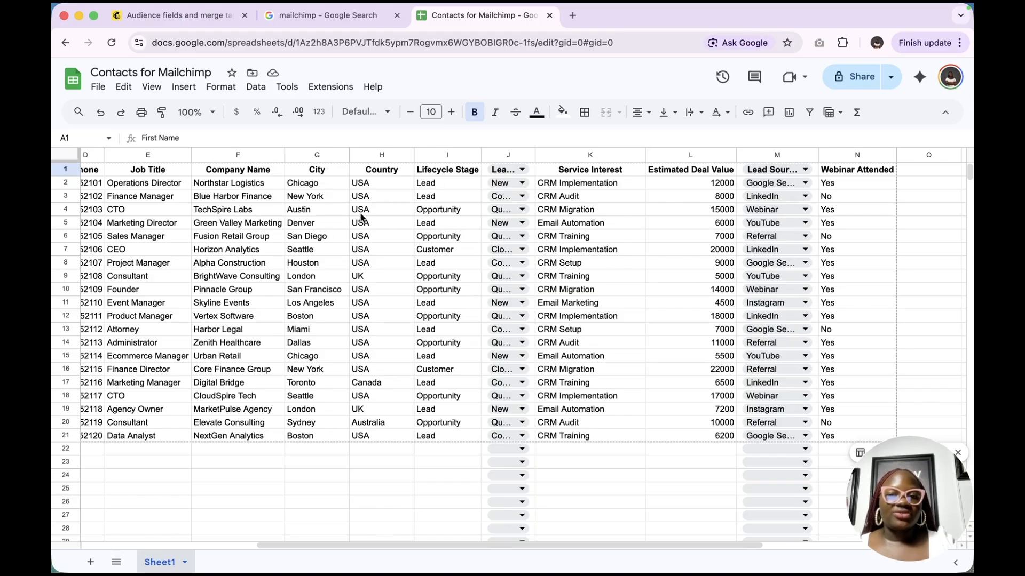
scroll(254, 235, "left", 10)
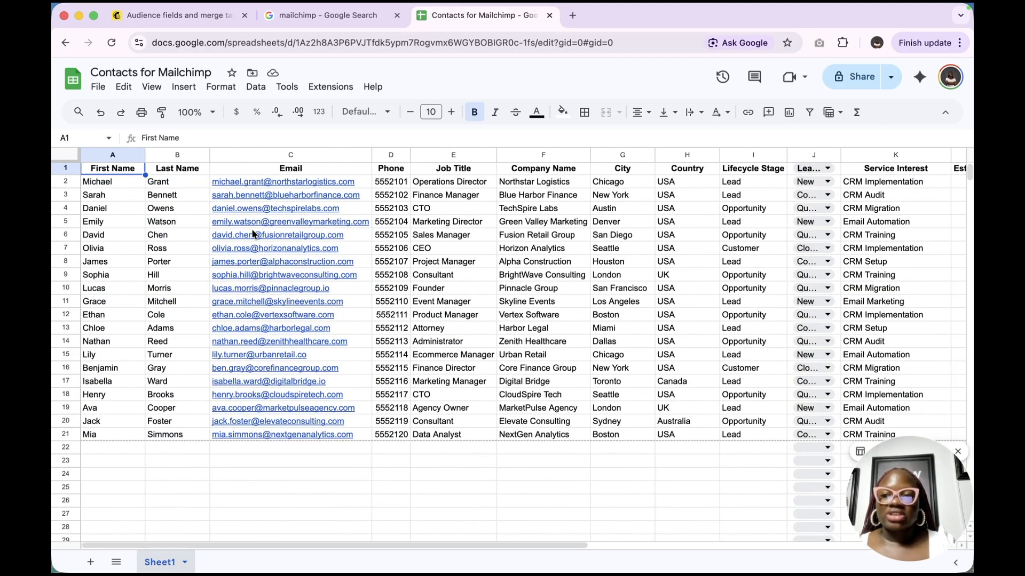
scroll(253, 235, "right", 2)
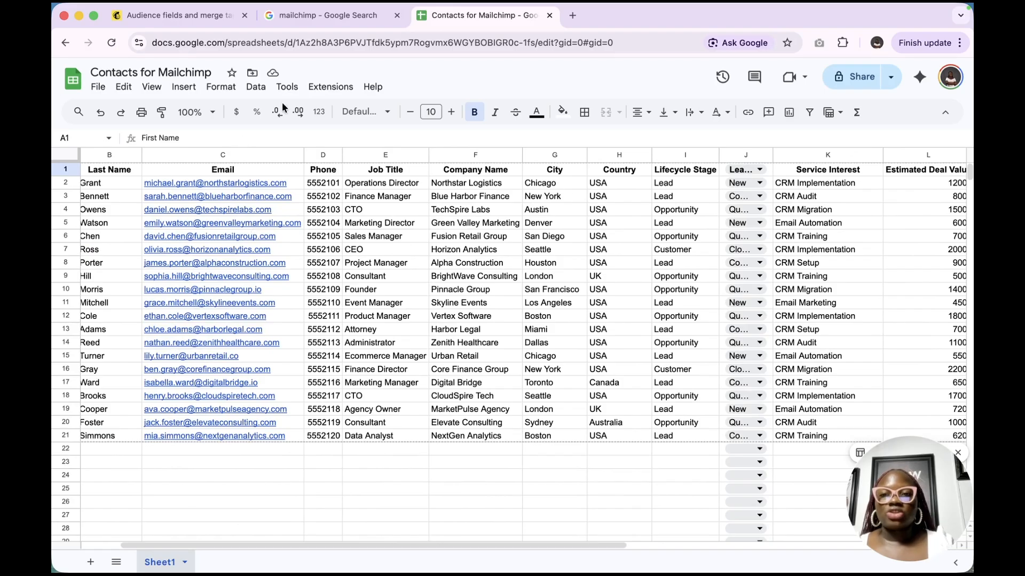
left_click(178, 16)
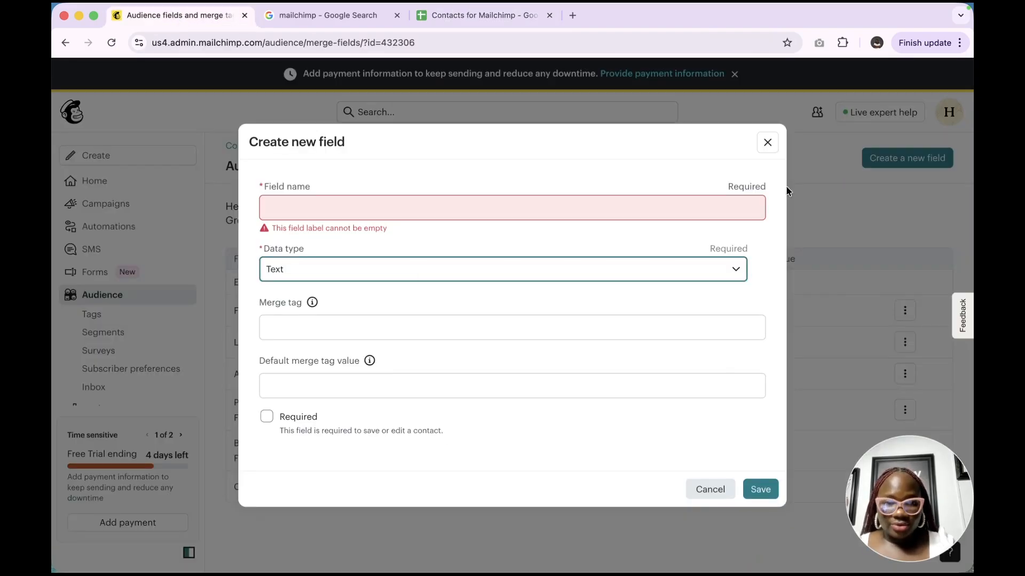
left_click(767, 142)
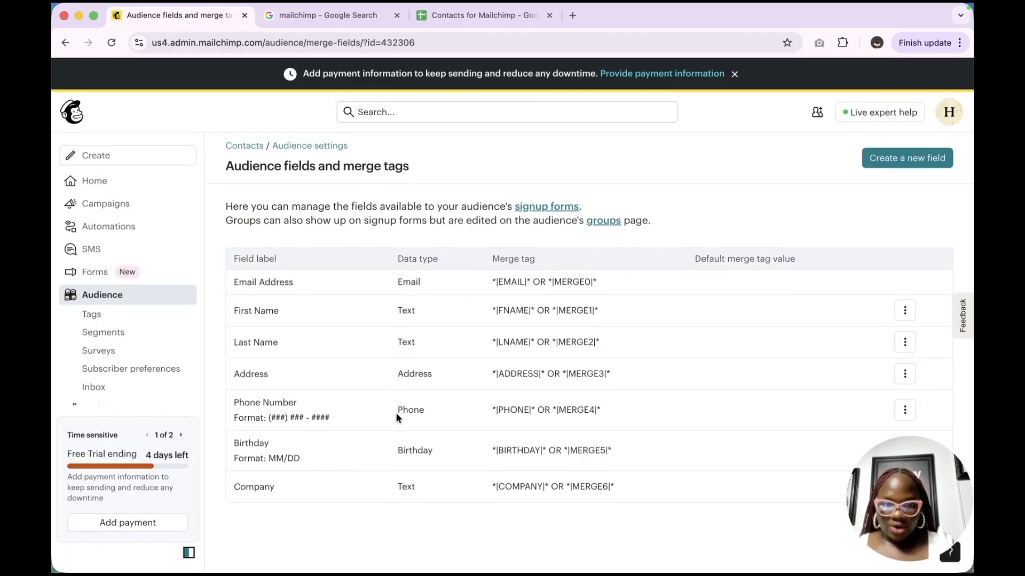
- Start a new audience field named Job Title, matching the Job Title column header in the contacts spreadsheet
left_click(473, 20)
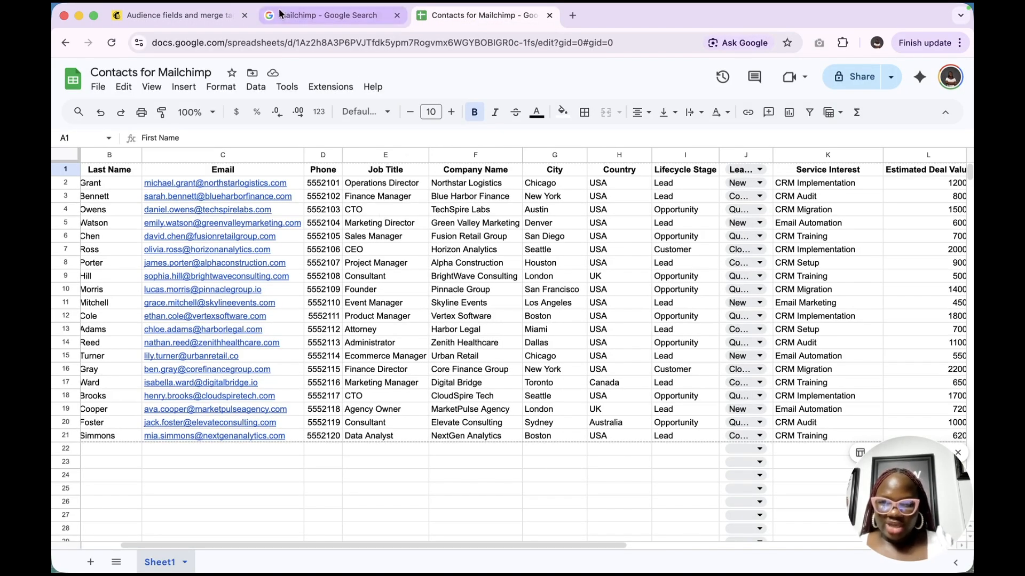
left_click(206, 19)
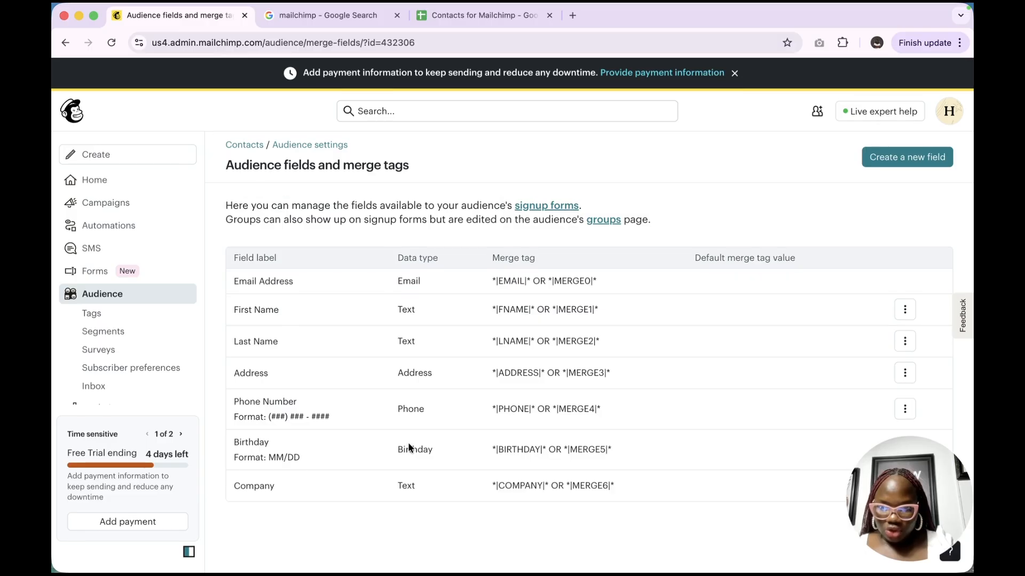
left_click(903, 157)
left_click(431, 211)
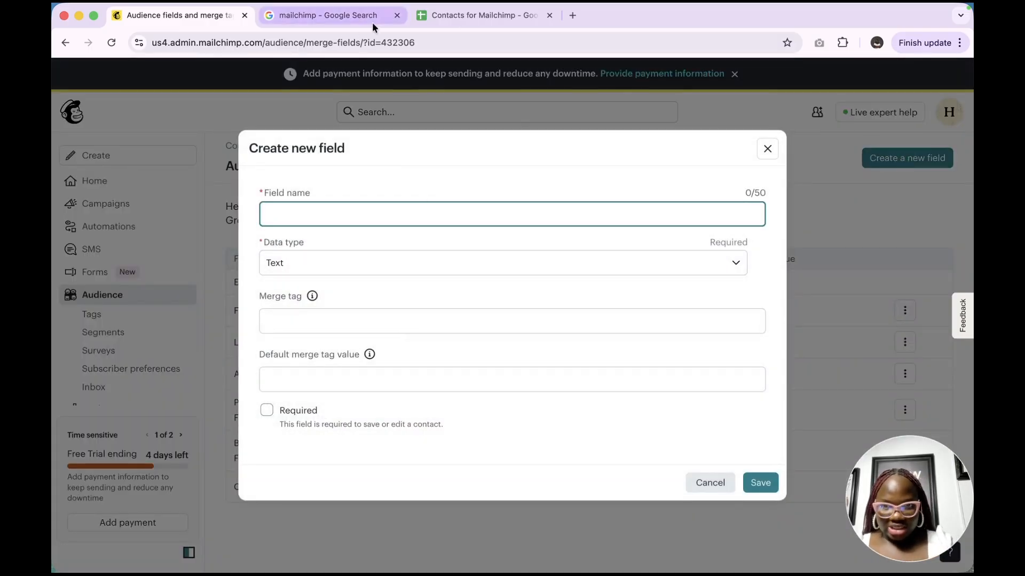
left_click(473, 18)
left_click(380, 169)
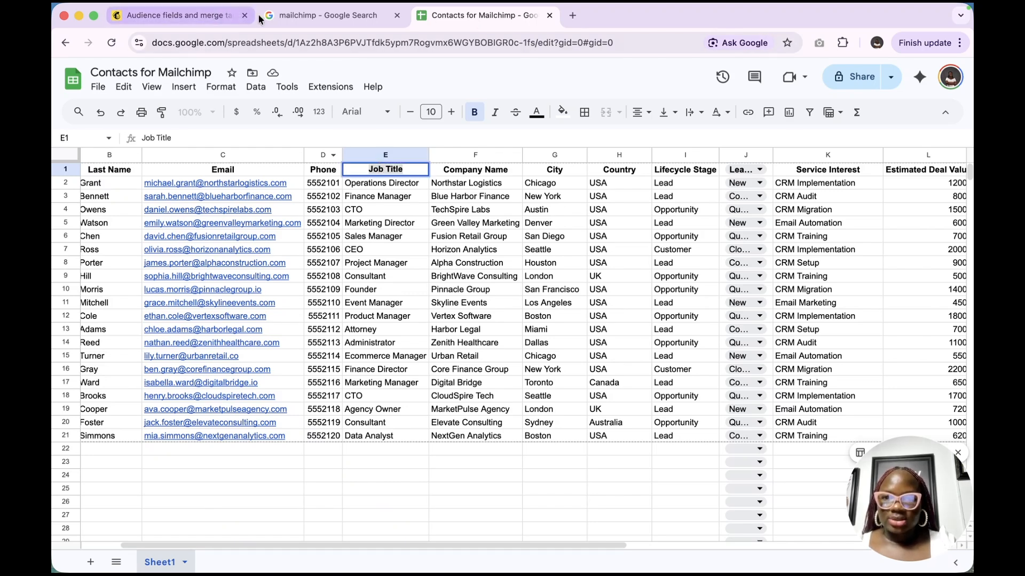
left_click(174, 22)
left_click(447, 216)
type("Job Title")
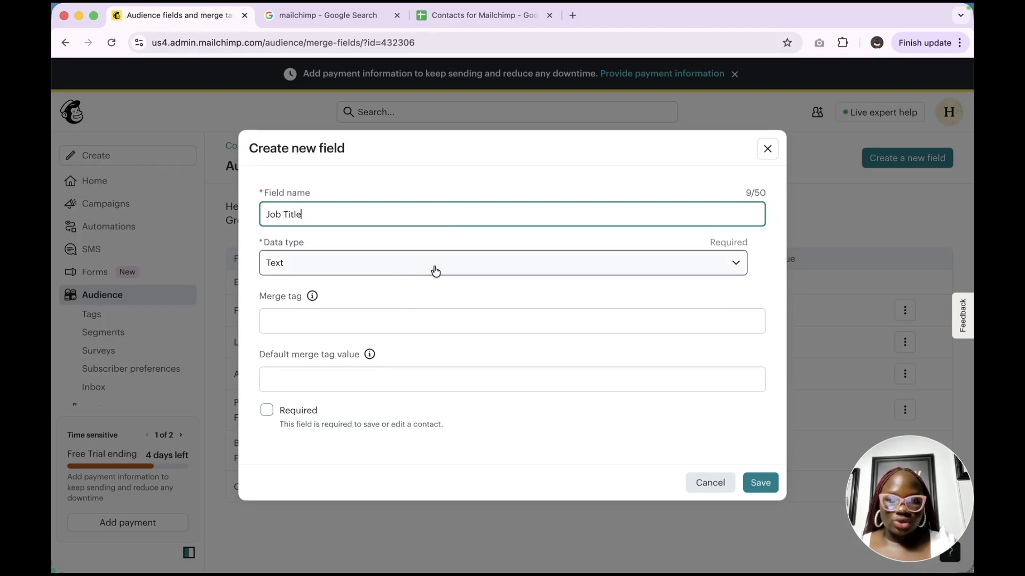
- Keep the Job Title field's data type as Text and set its merge tag to JOBTITLE
left_click(408, 269)
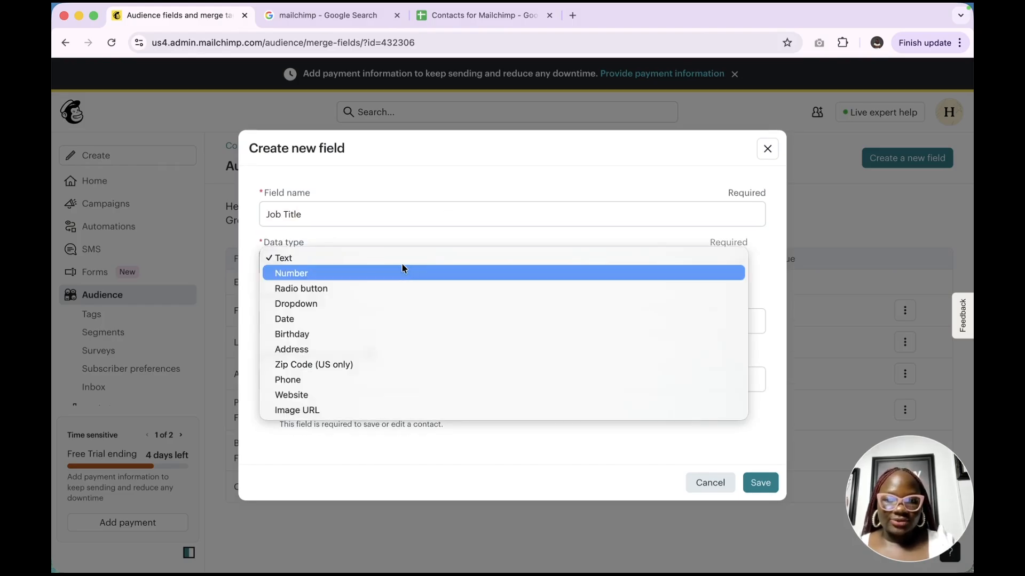
left_click(401, 261)
left_click(366, 321)
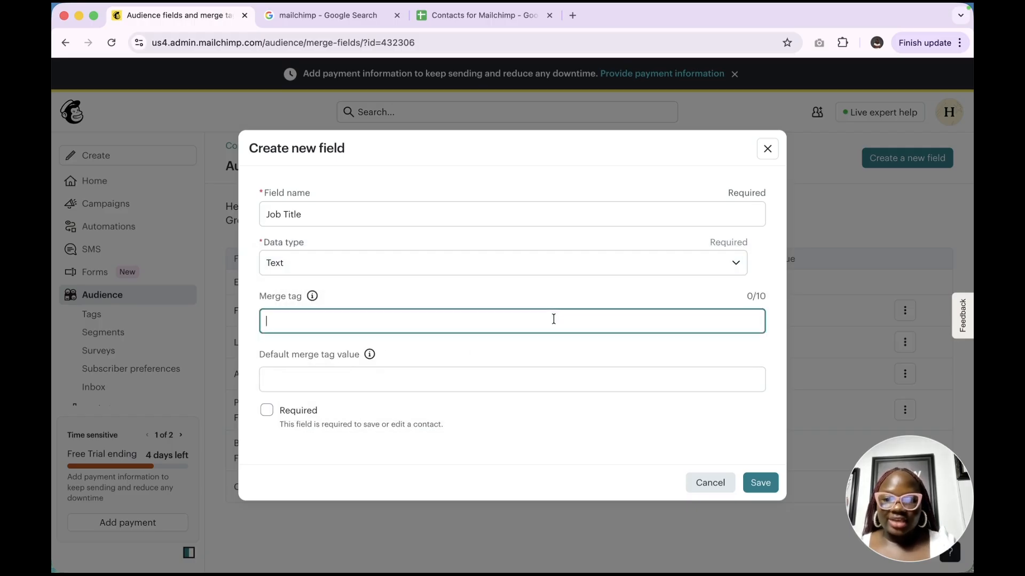
left_click(542, 381)
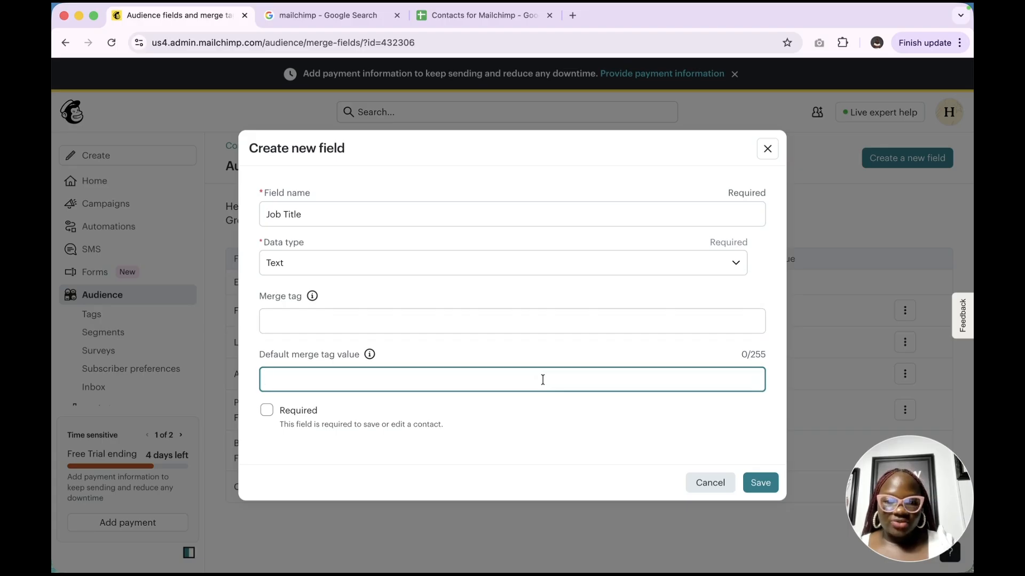
left_click(411, 316)
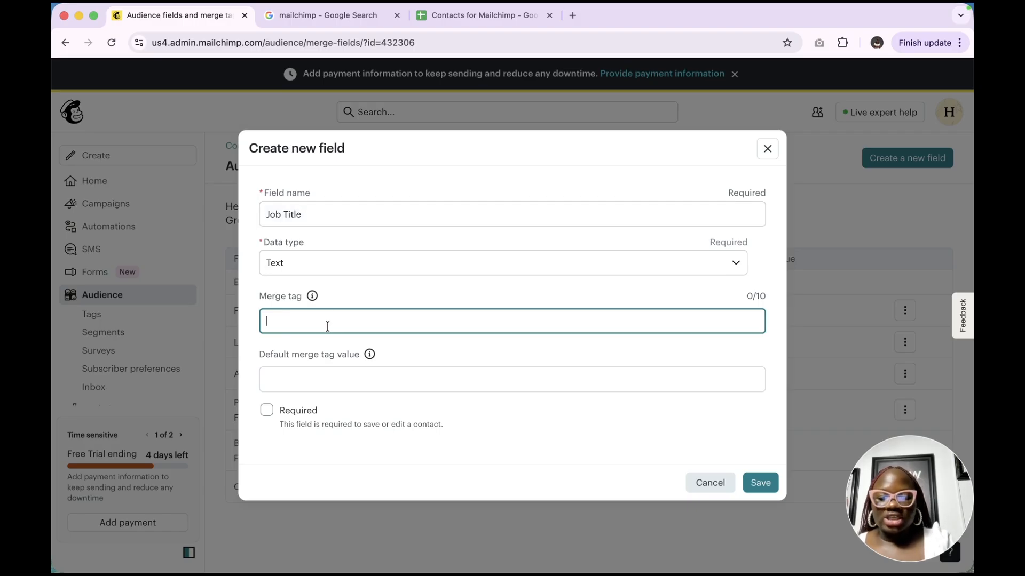
type("JOBTITLE")
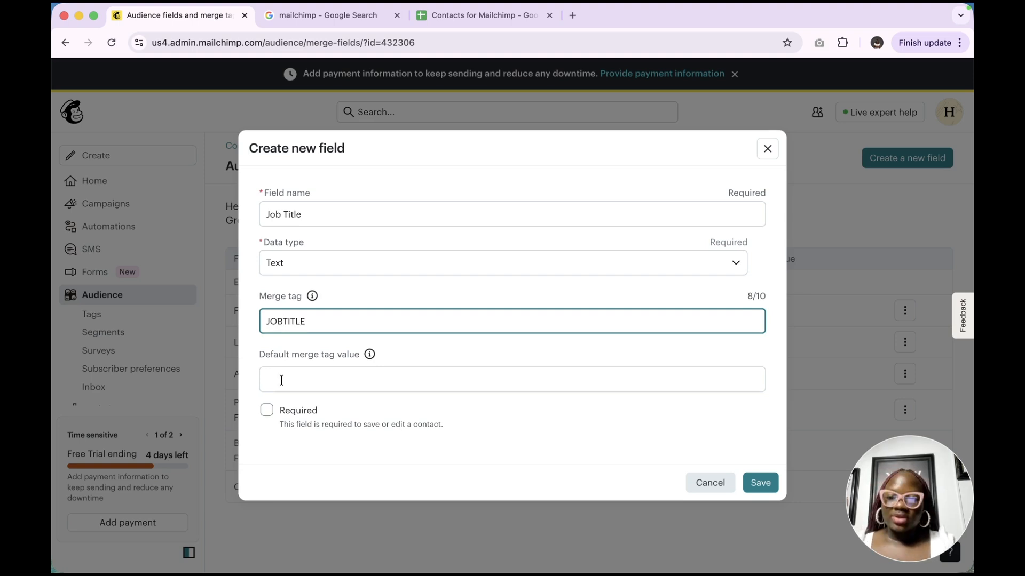
- Set the default merge tag value to Sales manager, make the Job Title field required and save it
left_click(315, 382)
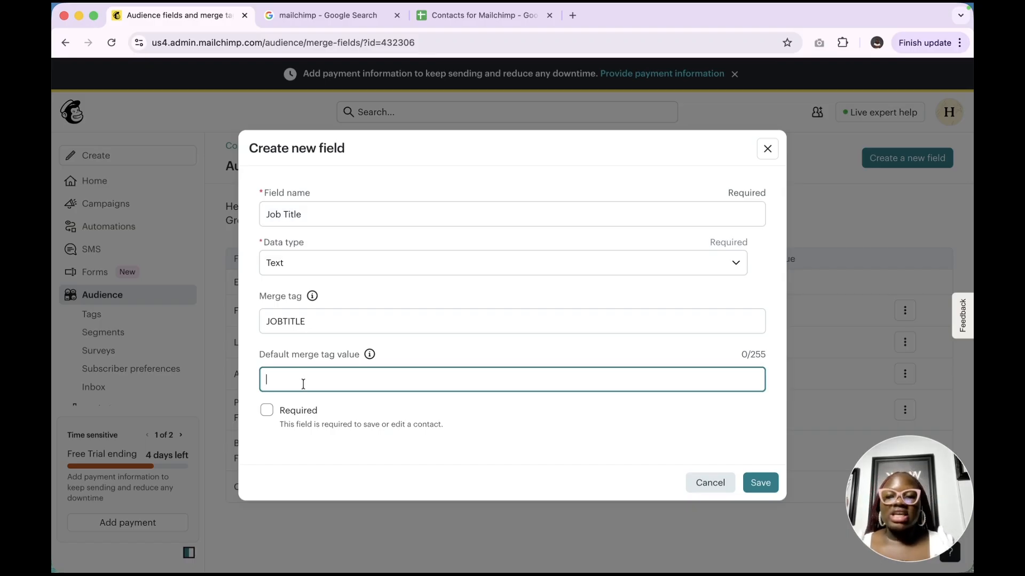
key("Caps_Lock")
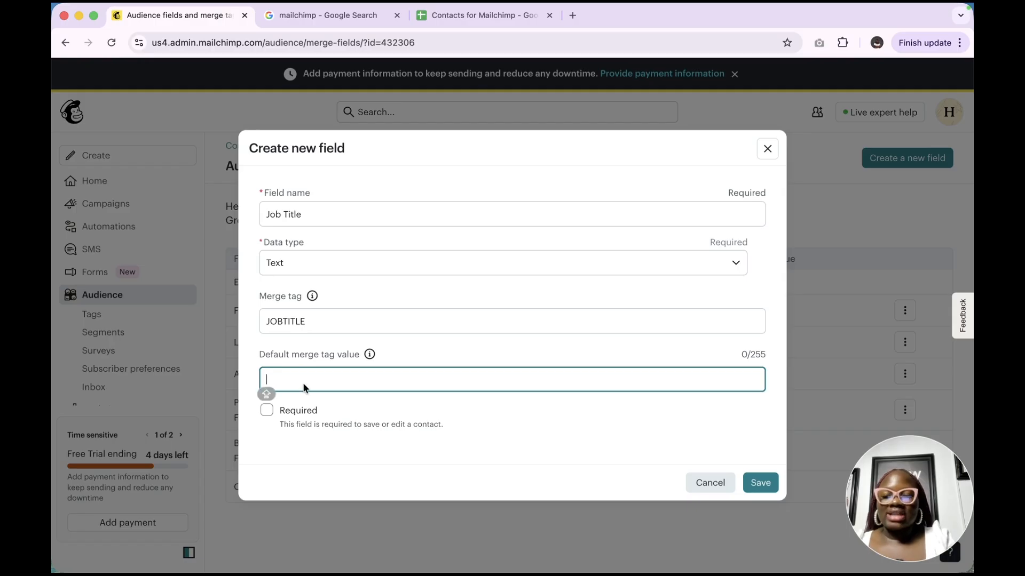
type("Sale")
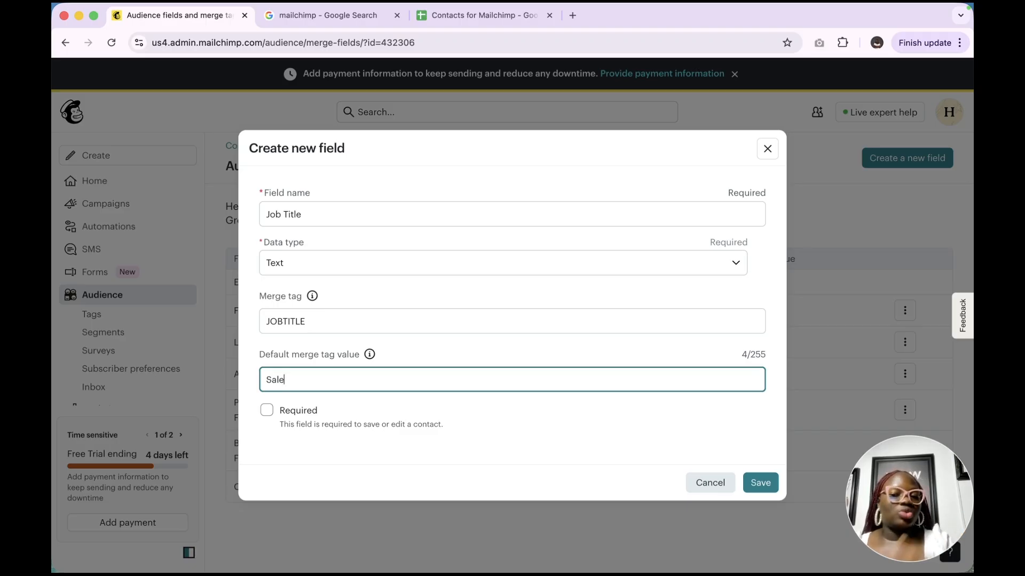
type("s")
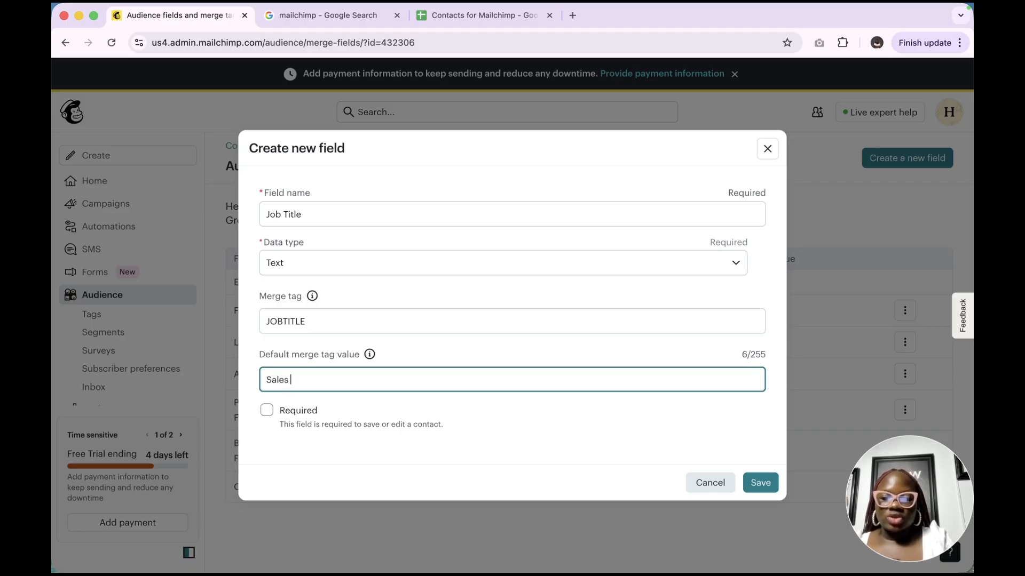
type(" manager")
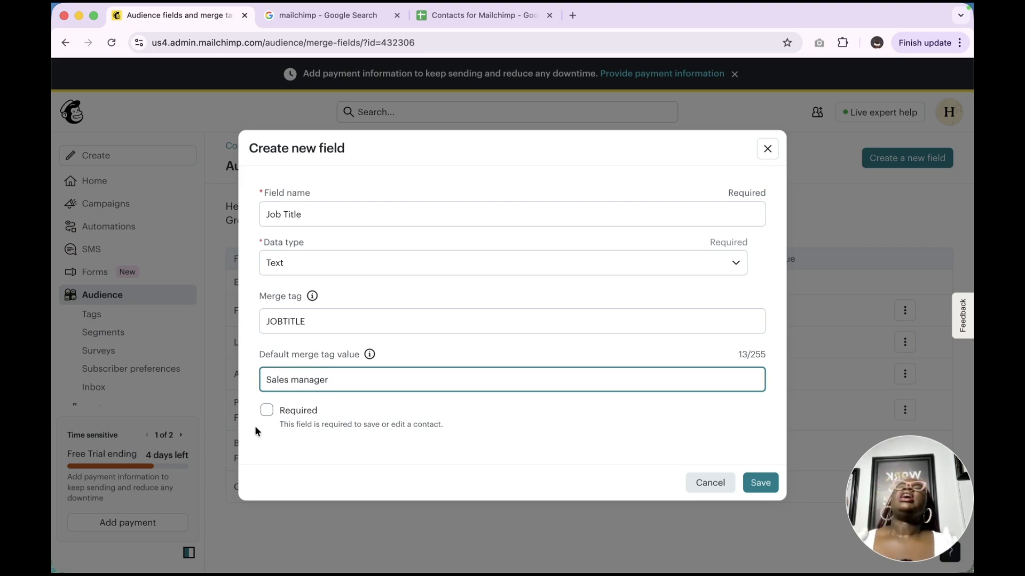
left_click(268, 412)
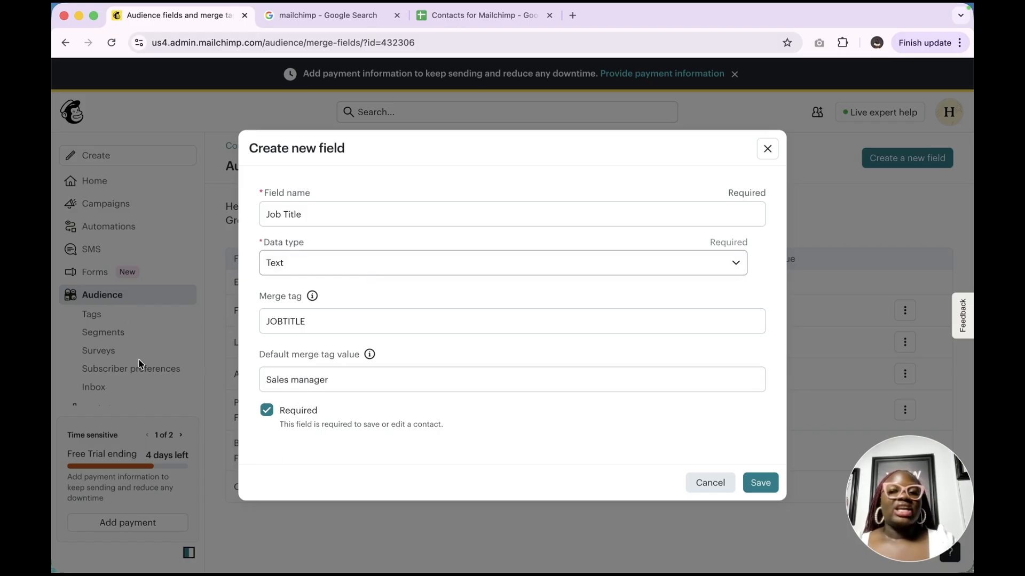
left_click(764, 483)
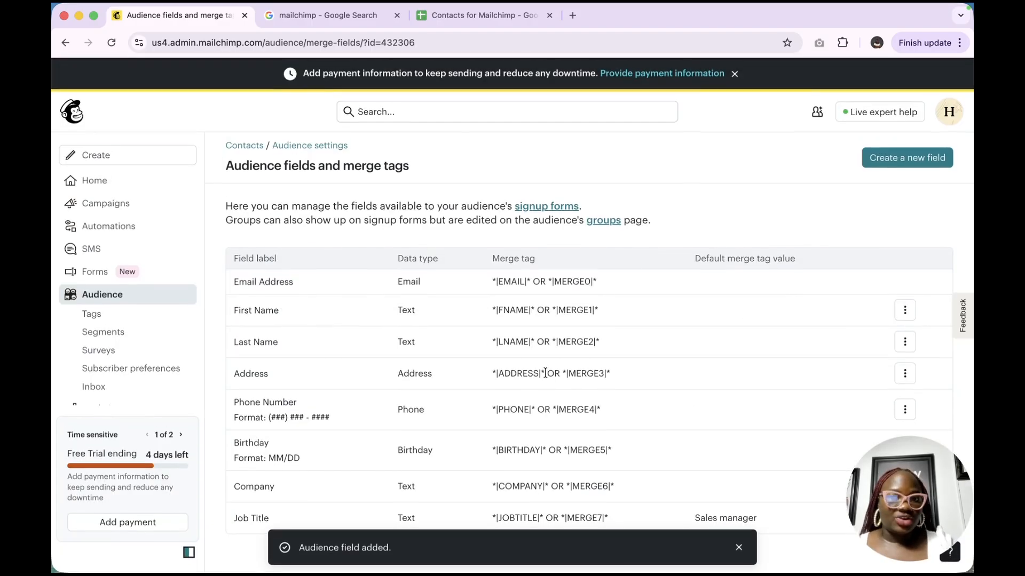
- Compare the Company Name and City columns in the contacts spreadsheet with the existing Mailchimp audience fields
left_click(460, 16)
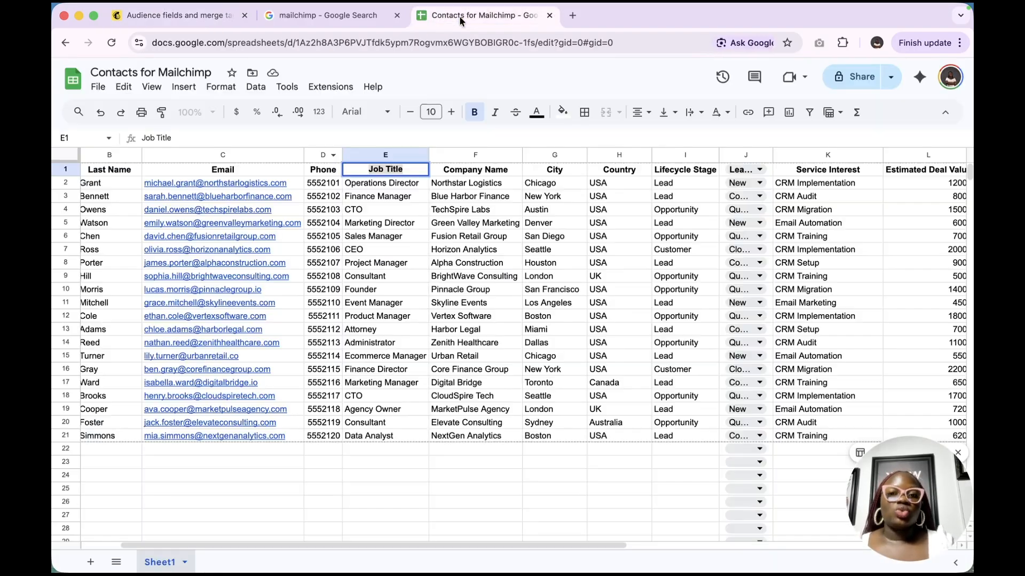
left_click(475, 170)
left_click(165, 12)
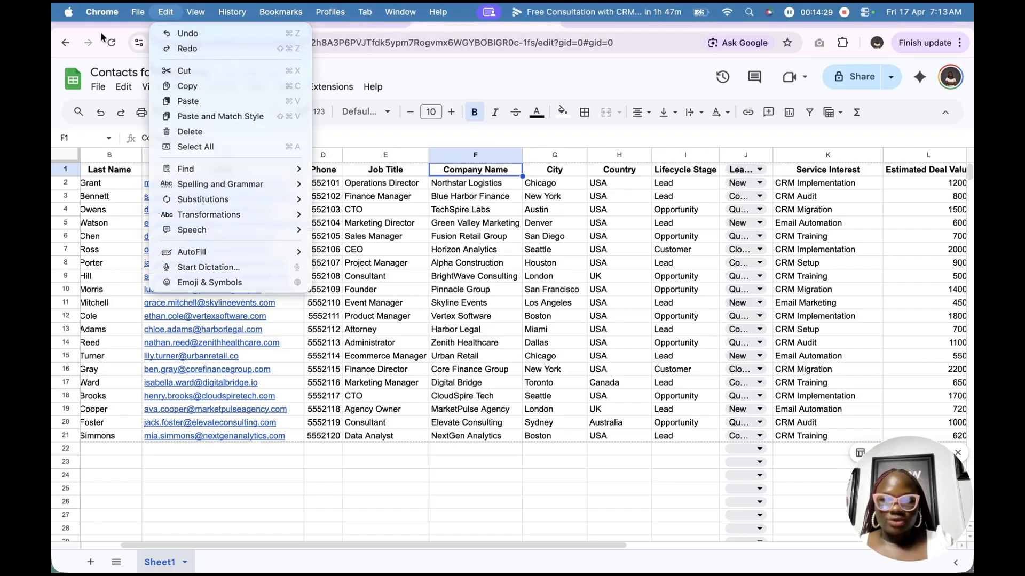
left_click(413, 64)
left_click(165, 17)
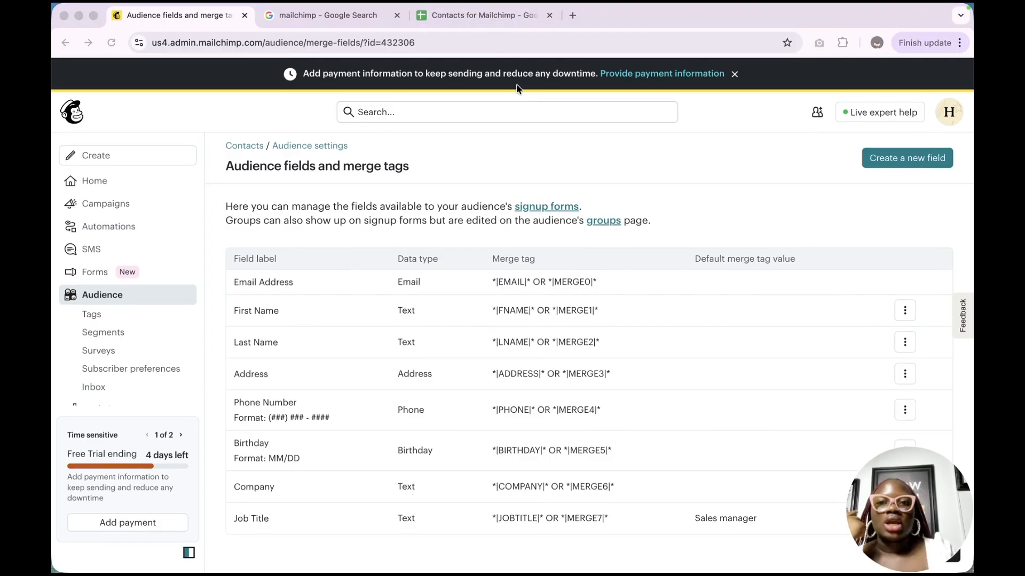
left_click(480, 17)
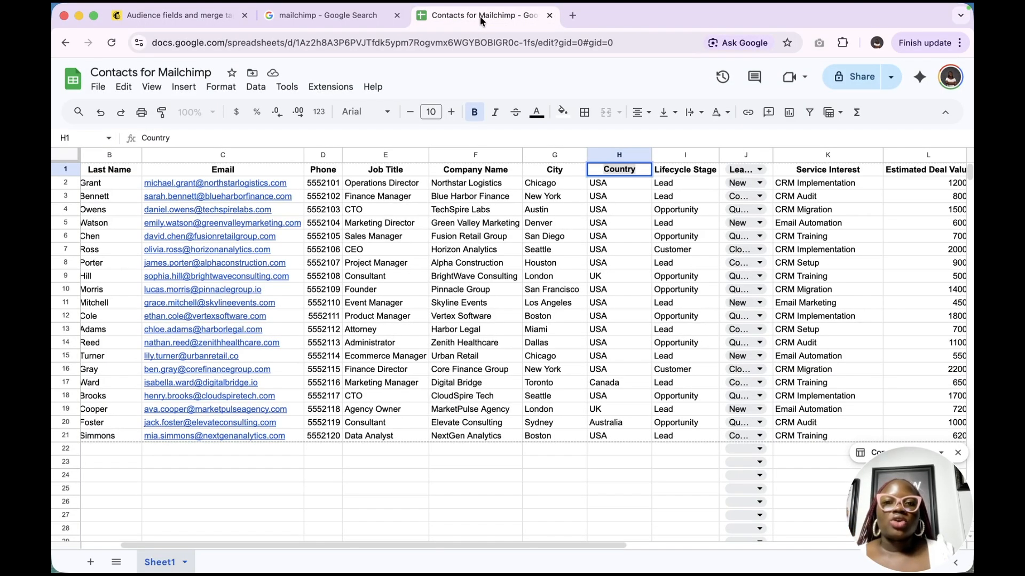
left_click(552, 174)
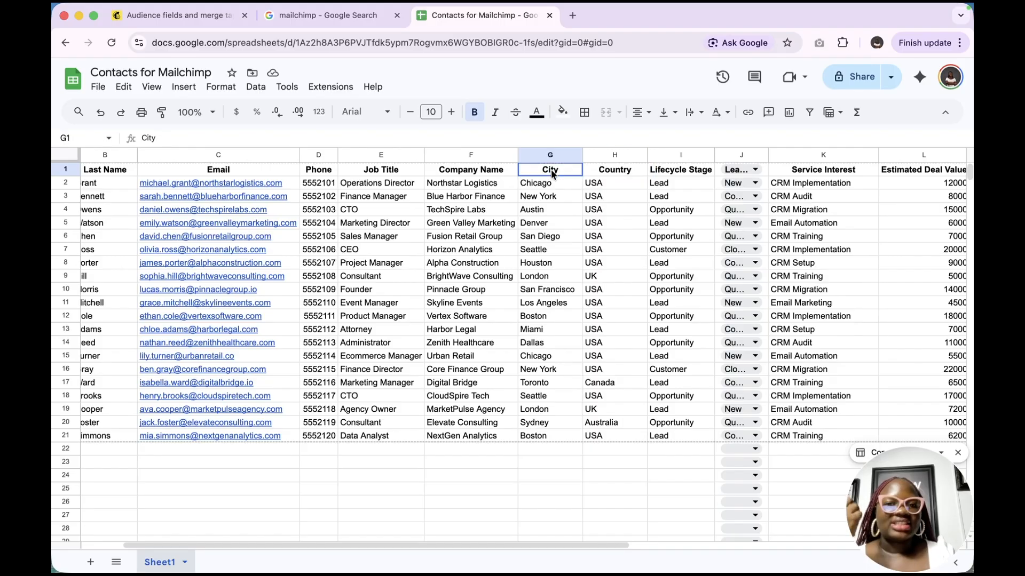
left_click(184, 16)
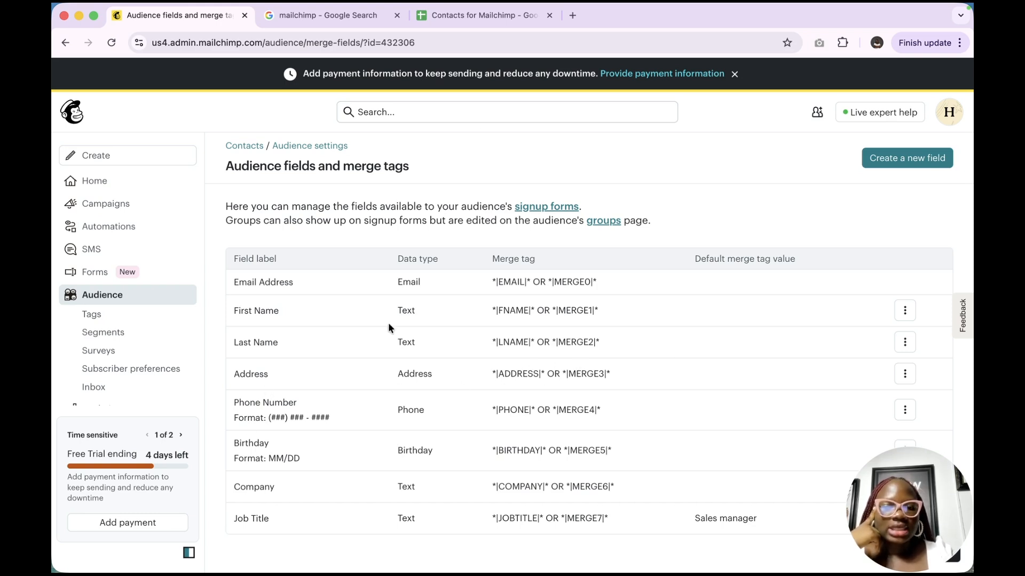
- Switch to the contacts spreadsheet and convert the Lifecycle Stage column into a dropdown column
left_click(465, 18)
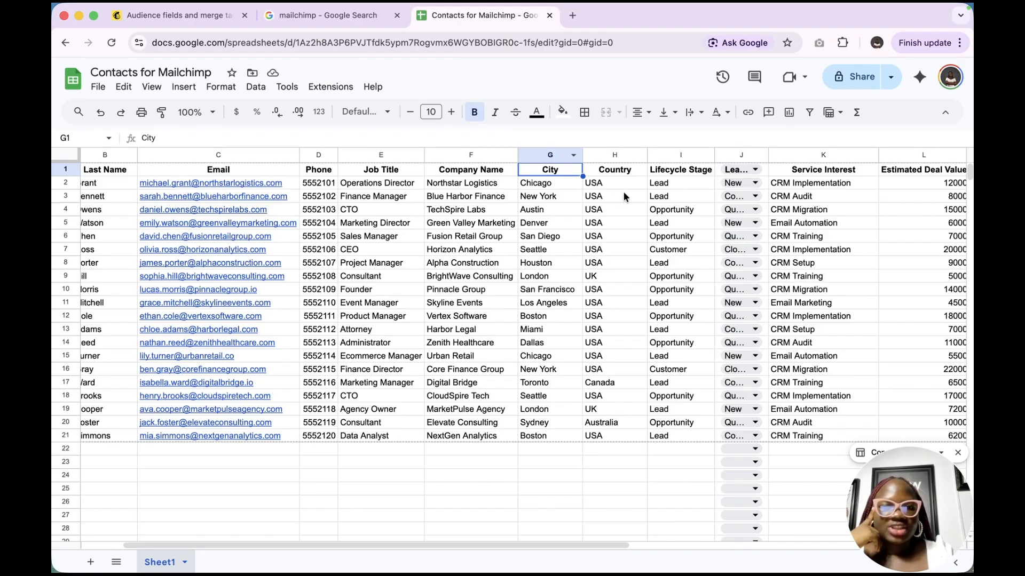
scroll(365, 174, "right", 6)
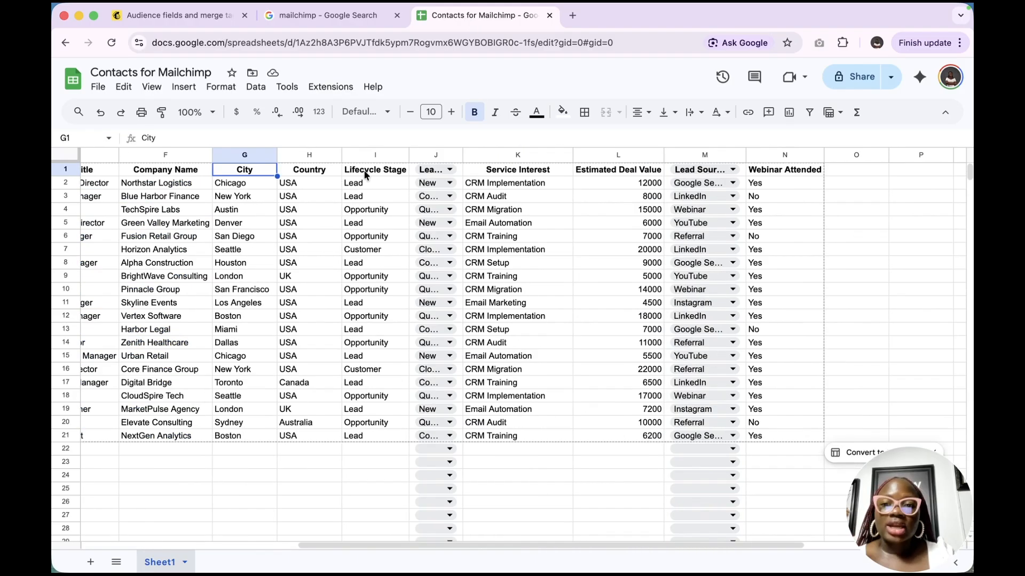
left_click(365, 174)
right_click(401, 156)
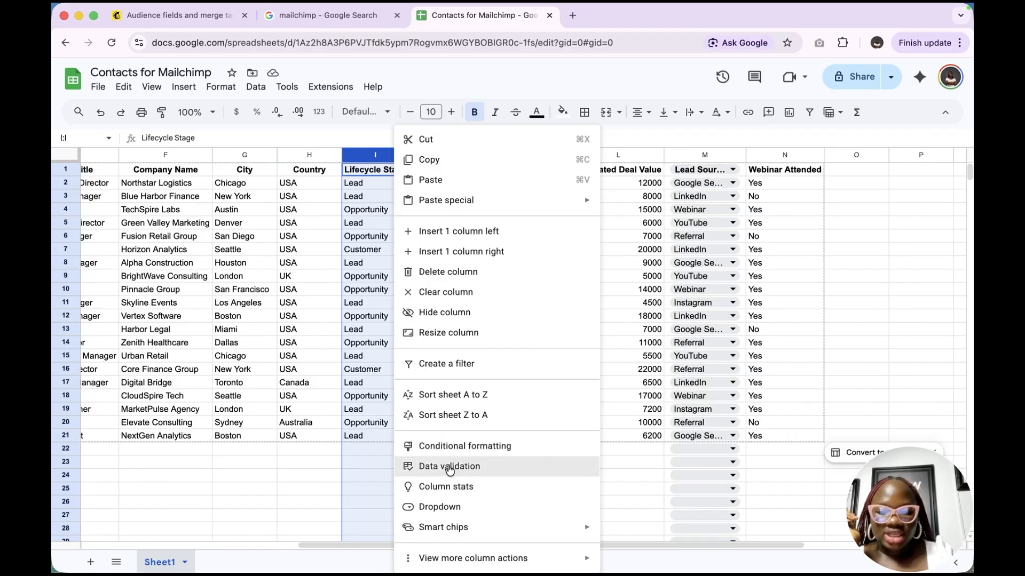
left_click(458, 512)
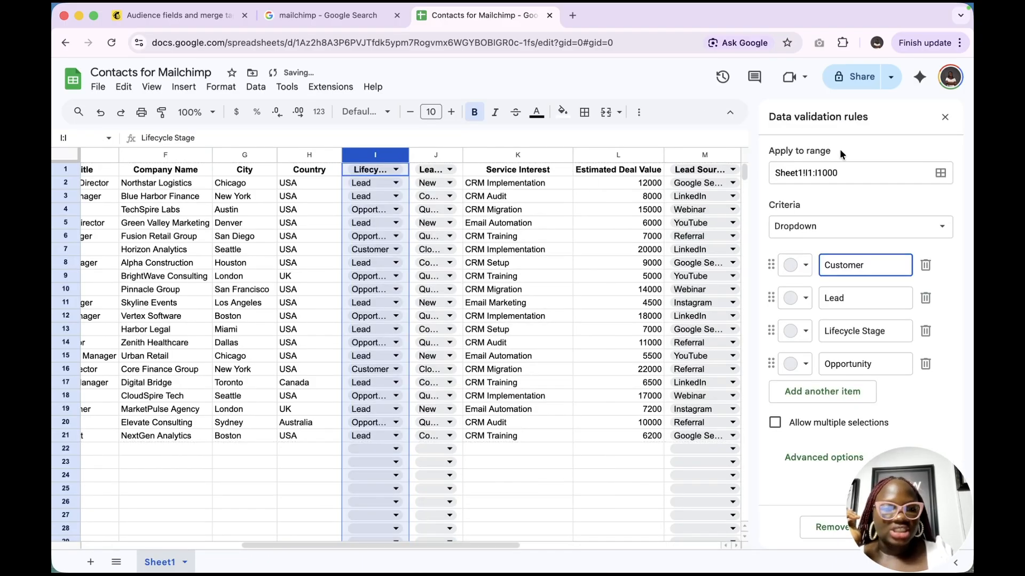
- Copy the Lifecycle Stage dropdown options Customer, Lead and Opportunity one after another to the clipboard
double_click(880, 262)
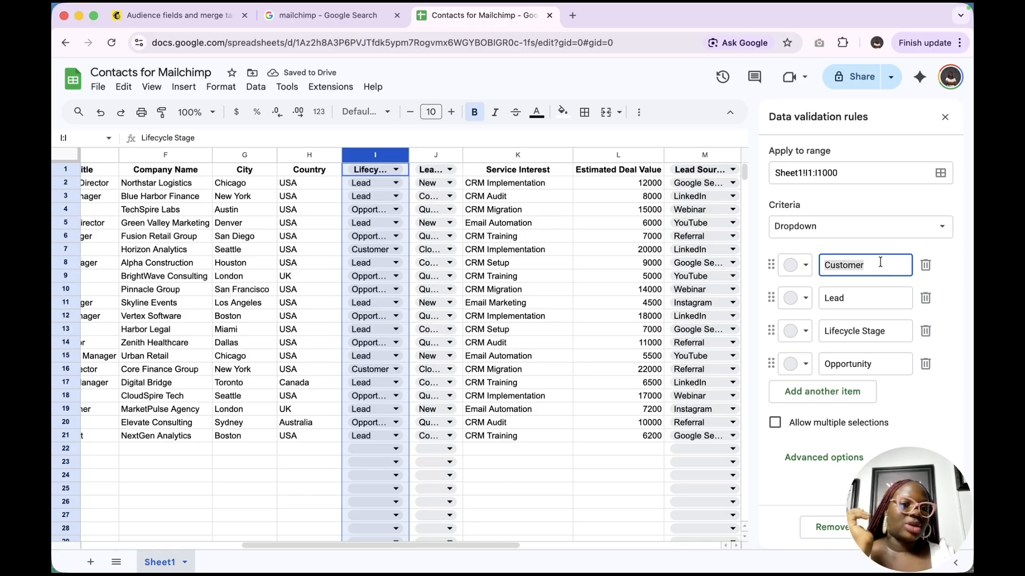
mouse_move(767, 7)
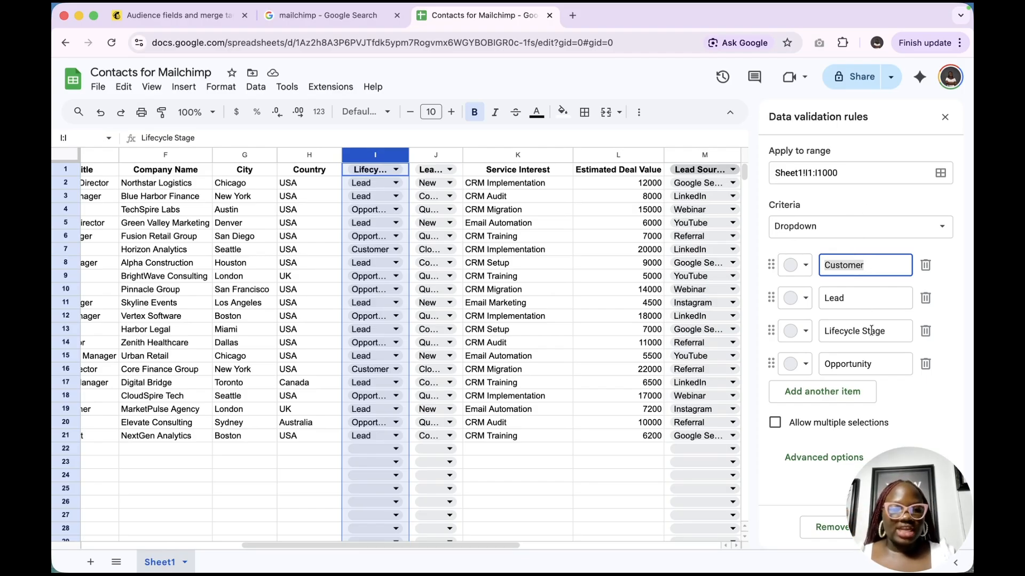
left_click(853, 291)
key("super+c")
left_click(858, 367)
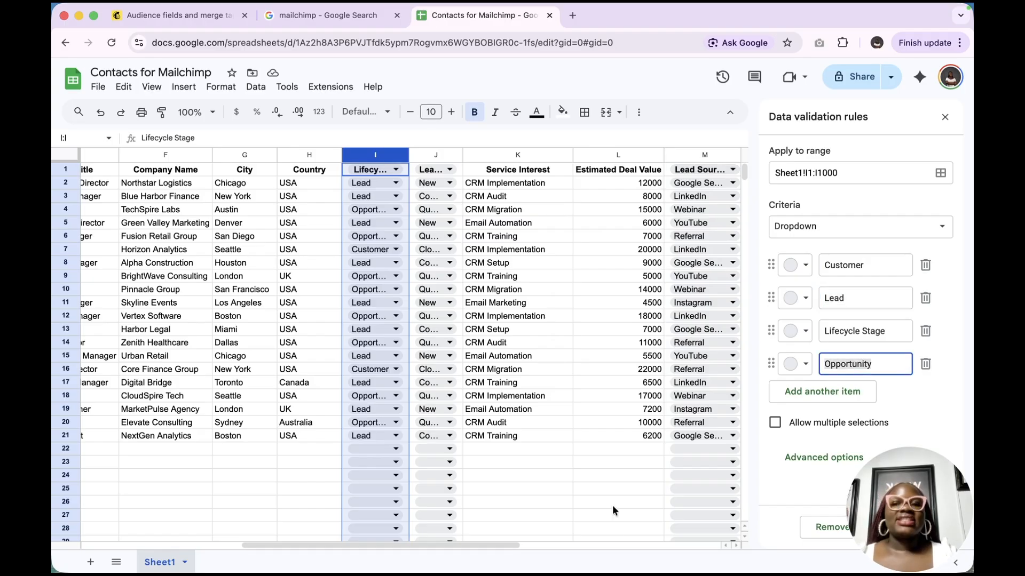
left_click(620, 529)
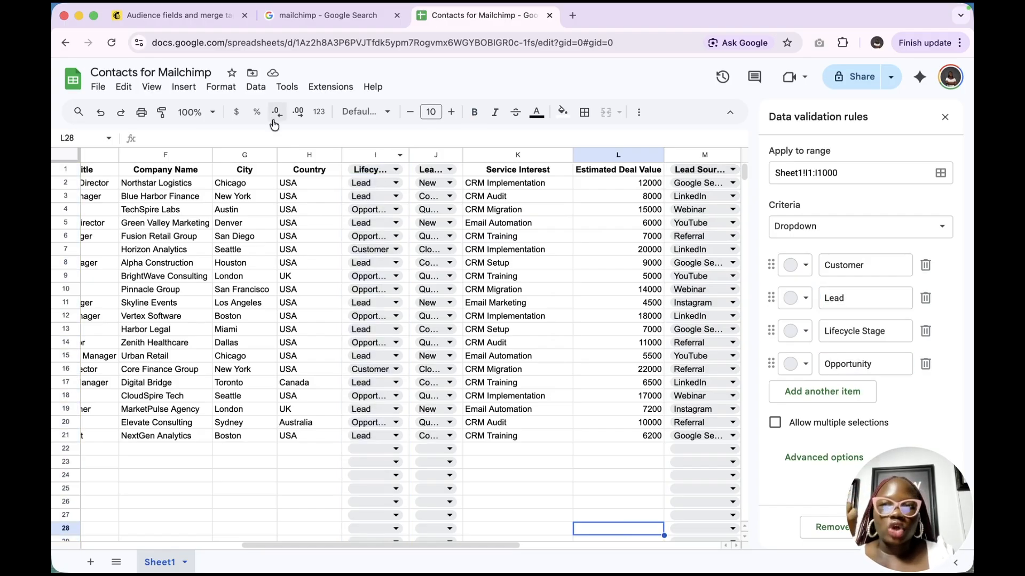
- Switch back to Mailchimp and start a new audience field named Lifecycle Stage
left_click(176, 15)
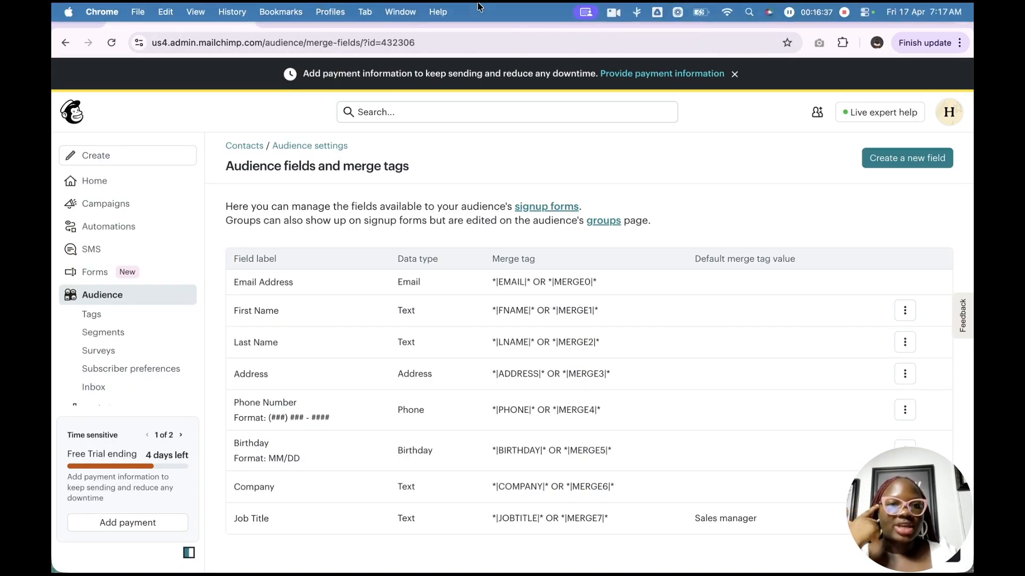
left_click(918, 168)
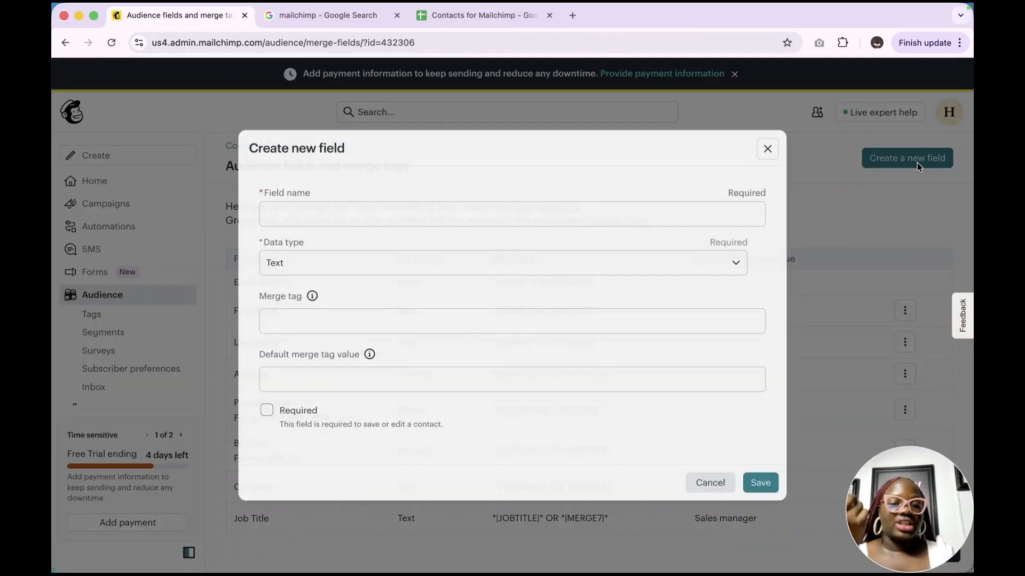
left_click(478, 212)
type("Lifecycle Stage")
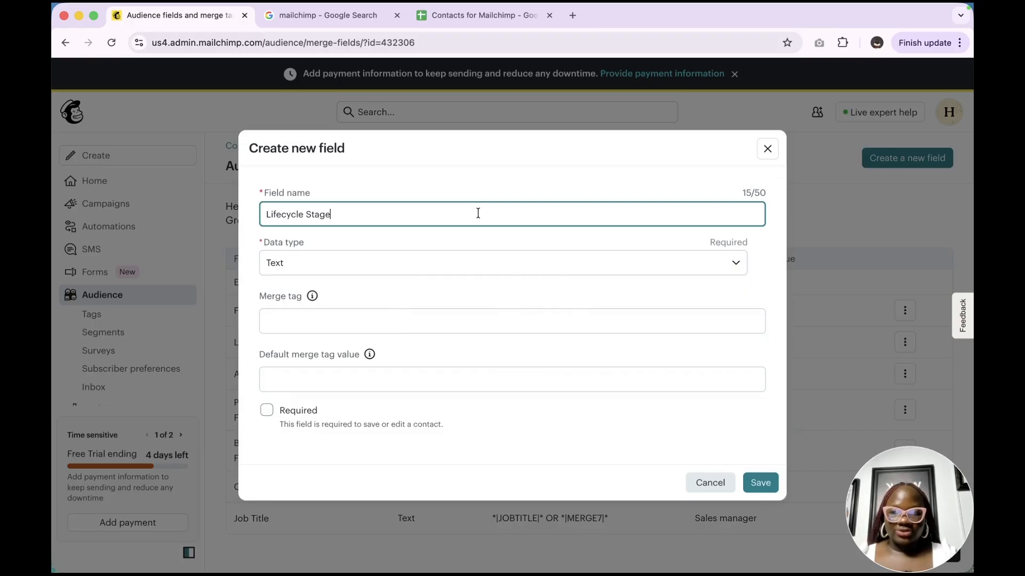
- Set the Lifecycle Stage field's data type to Radio button and pick Lead from the clipboard history for its first option
left_click(352, 263)
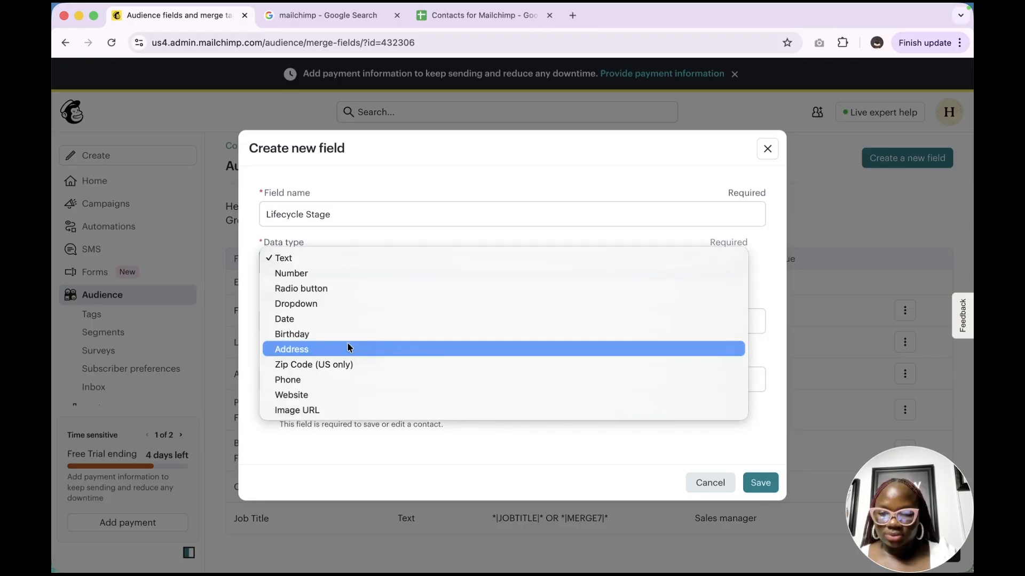
left_click(331, 289)
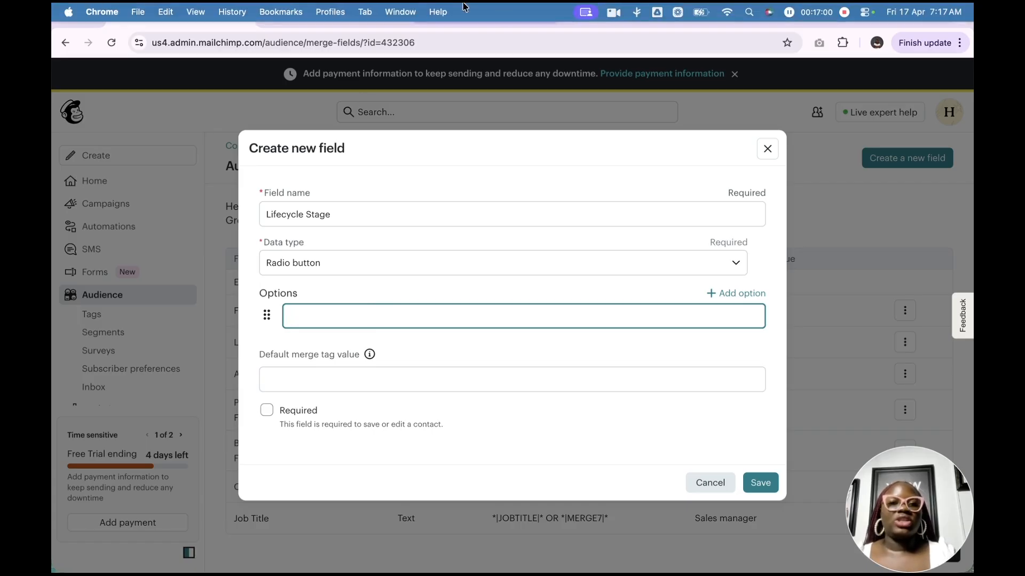
left_click(637, 13)
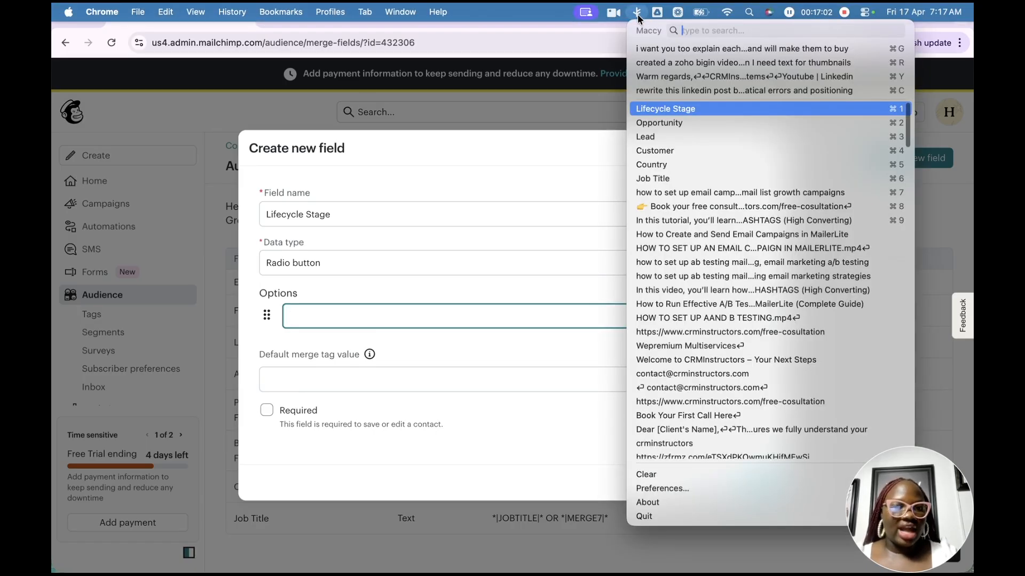
left_click(667, 139)
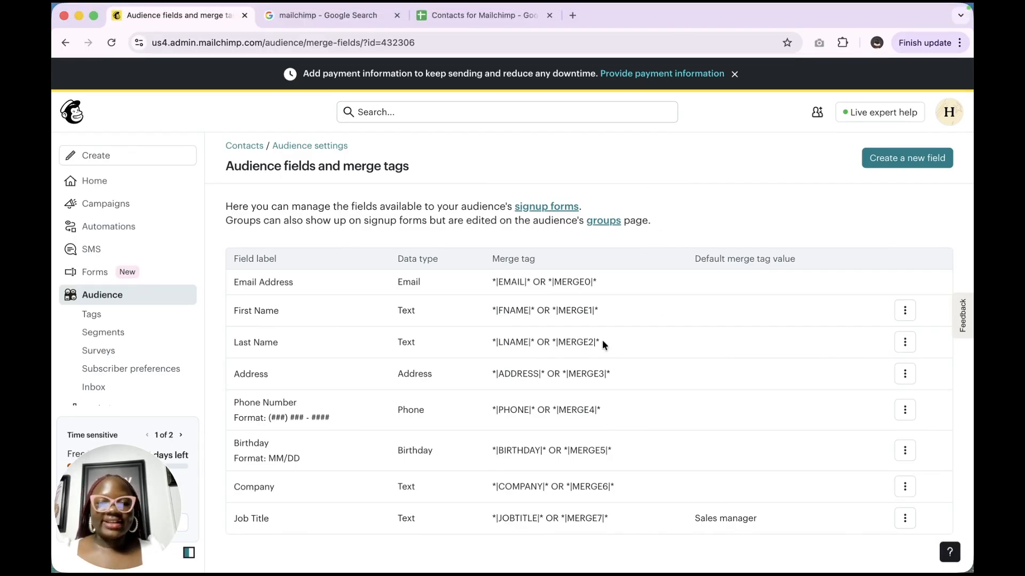
- Start a new unnamed audience field and try the Number and Address data types on it
left_click(891, 162)
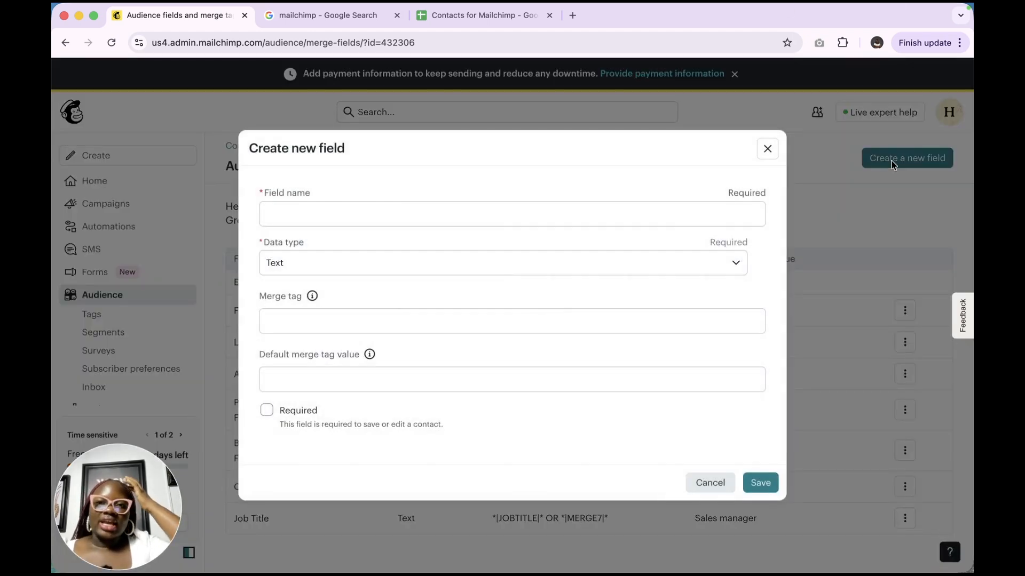
left_click(521, 207)
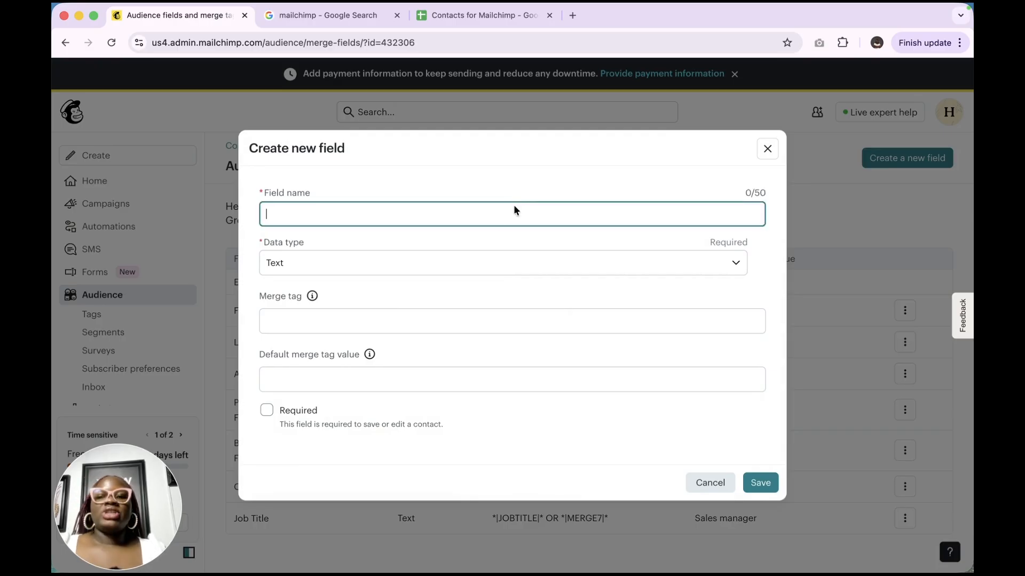
left_click(467, 260)
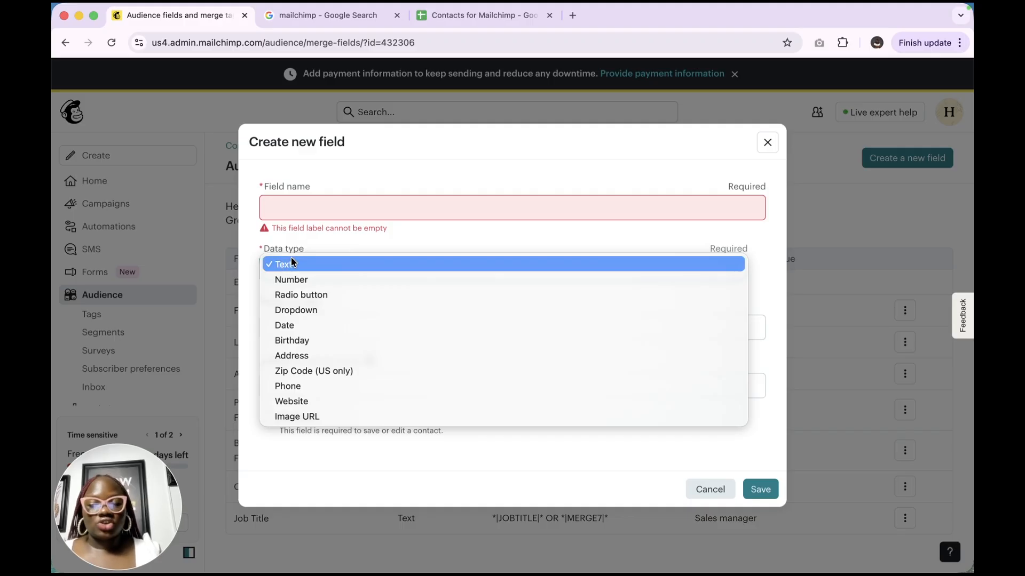
left_click(308, 280)
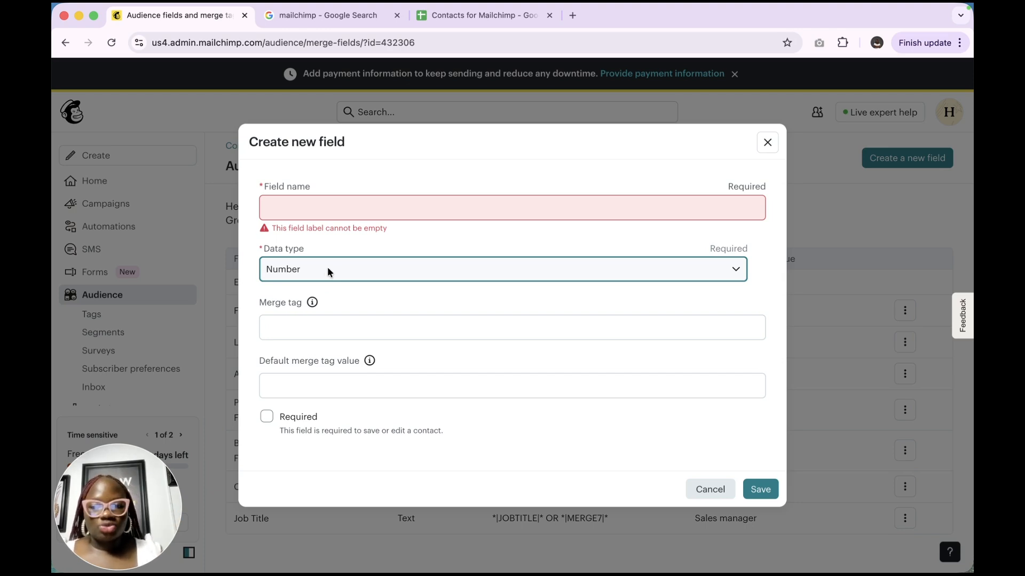
left_click(330, 272)
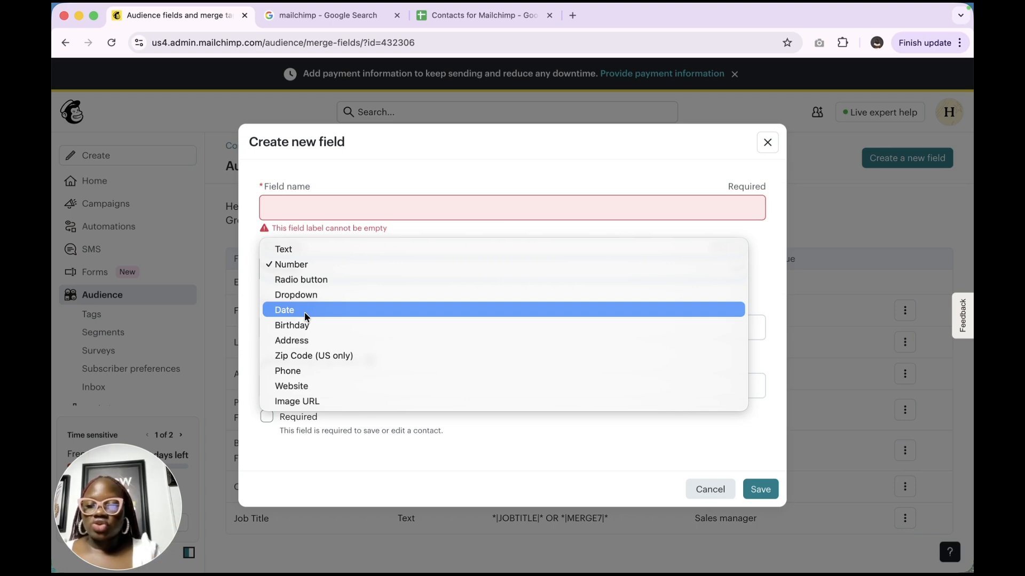
left_click(308, 343)
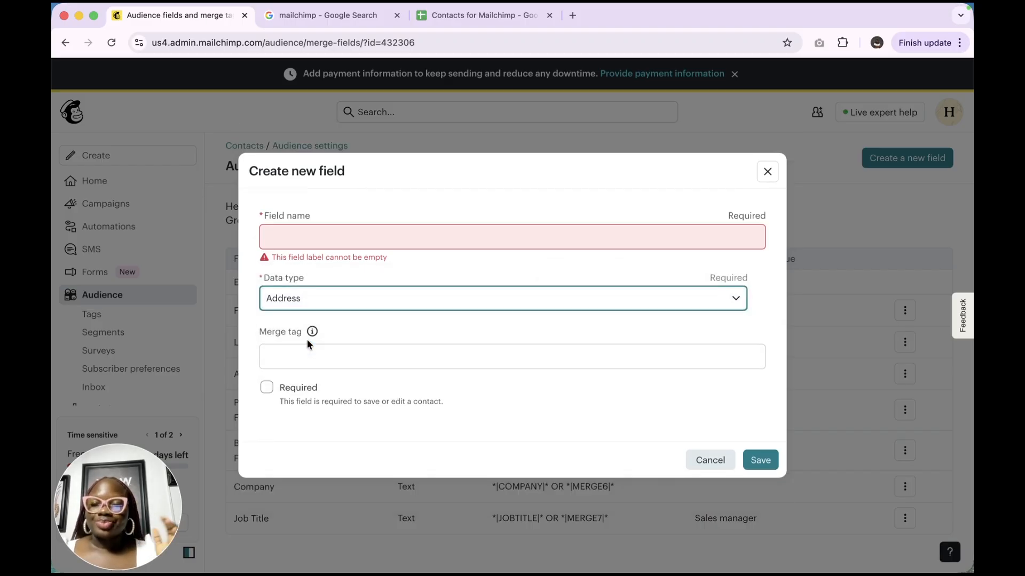
- Try the Phone and Website data types on the new field, ending with Image URL
left_click(384, 303)
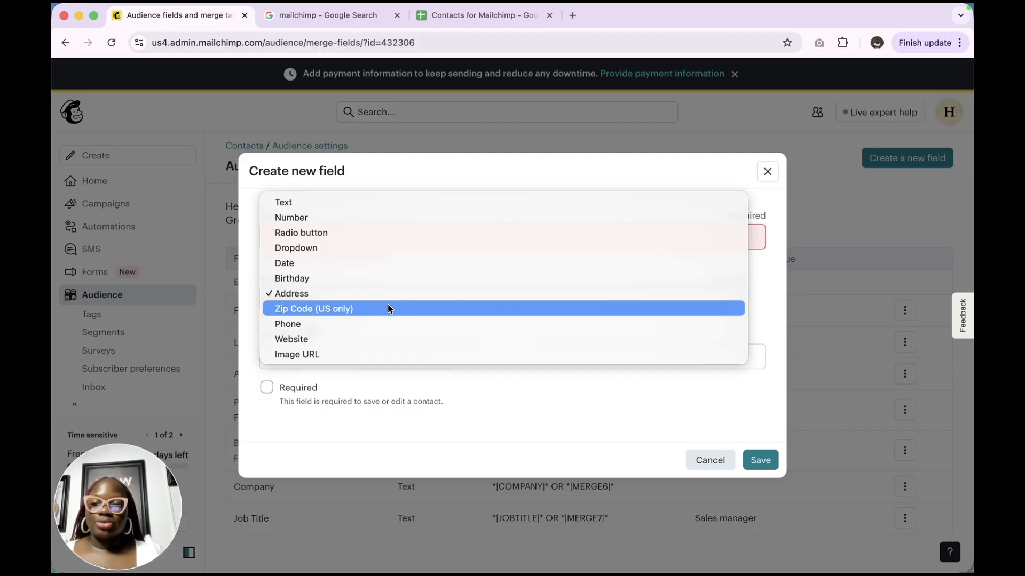
left_click(331, 326)
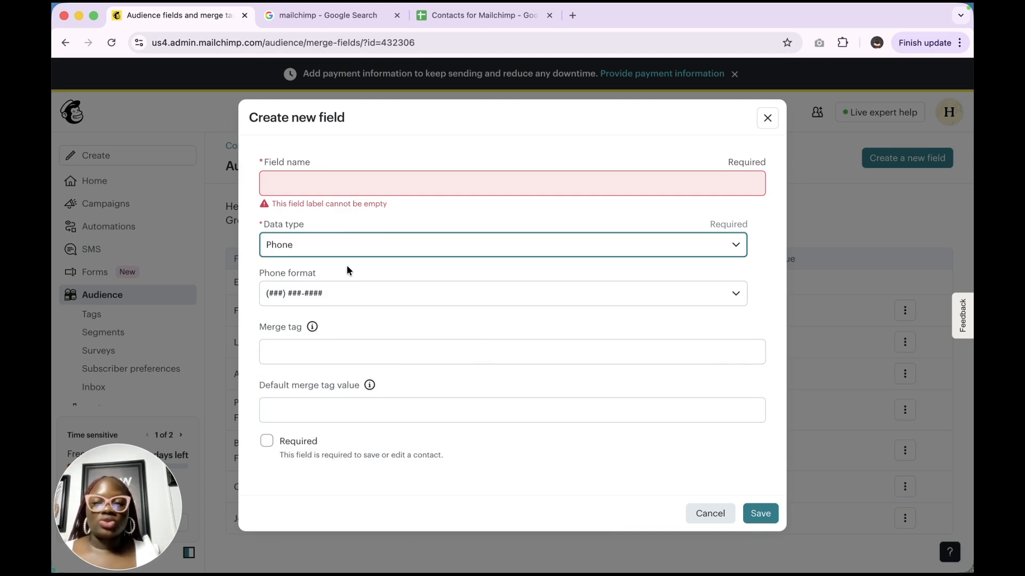
left_click(347, 241)
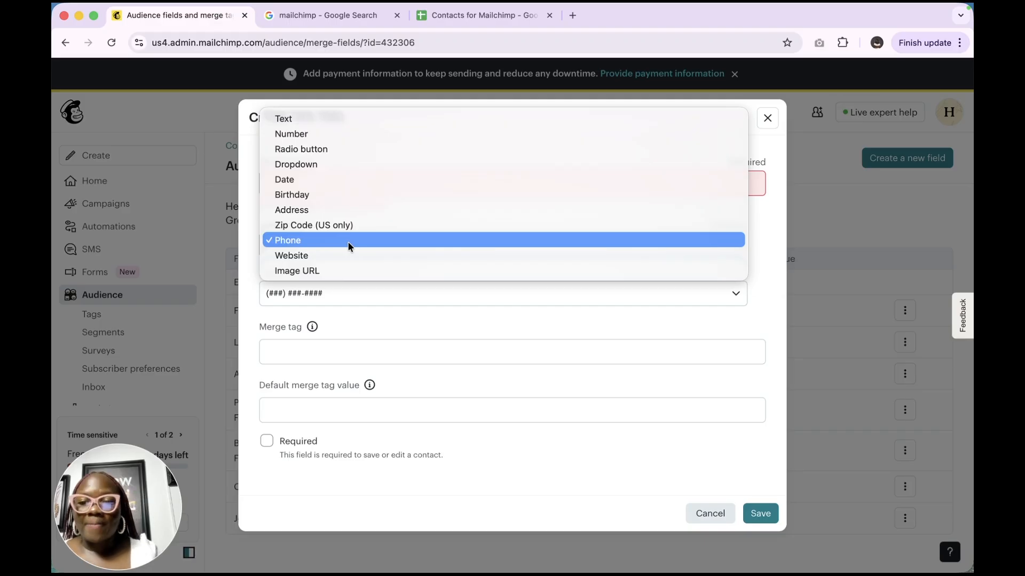
left_click(350, 252)
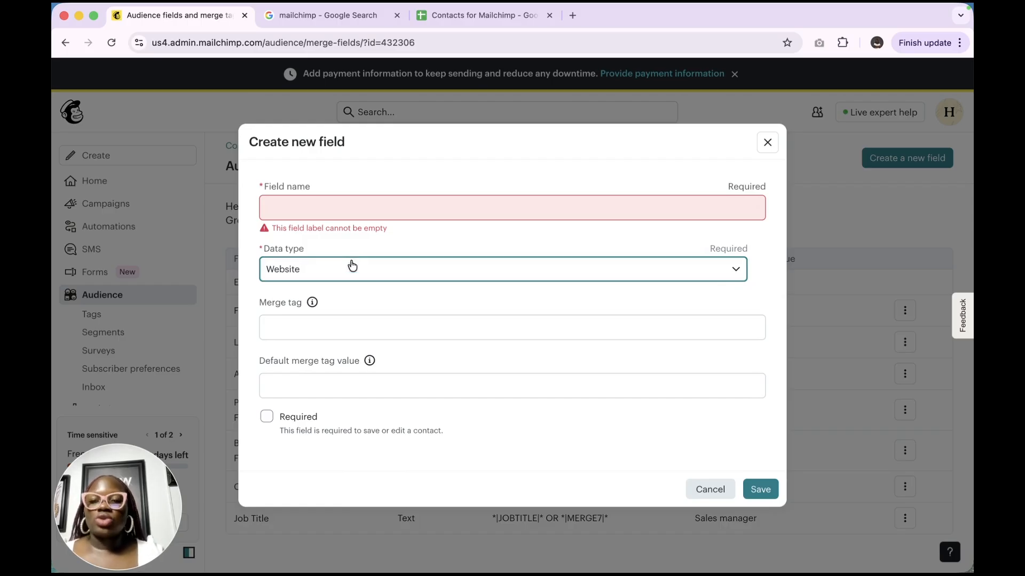
left_click(392, 275)
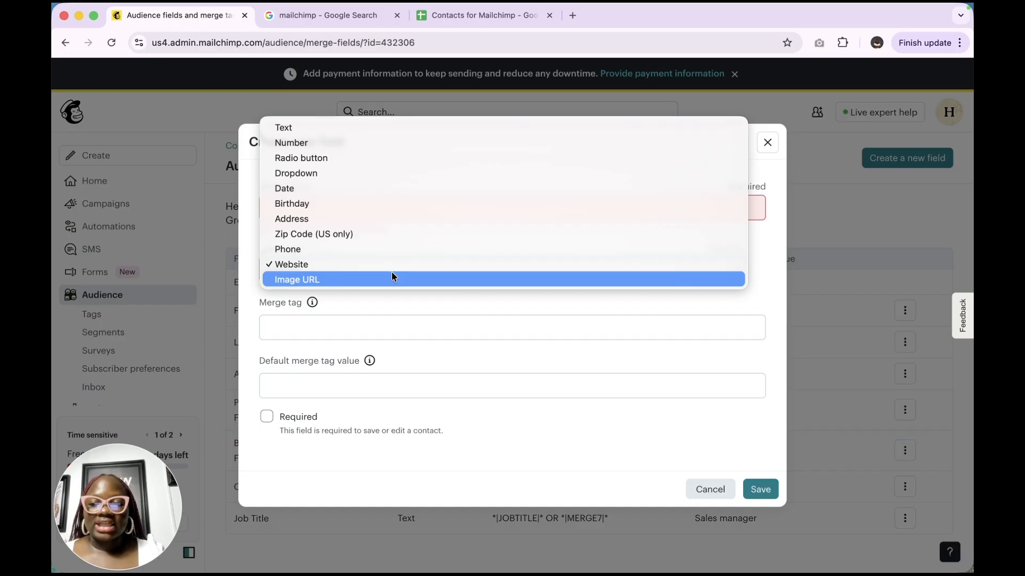
left_click(325, 279)
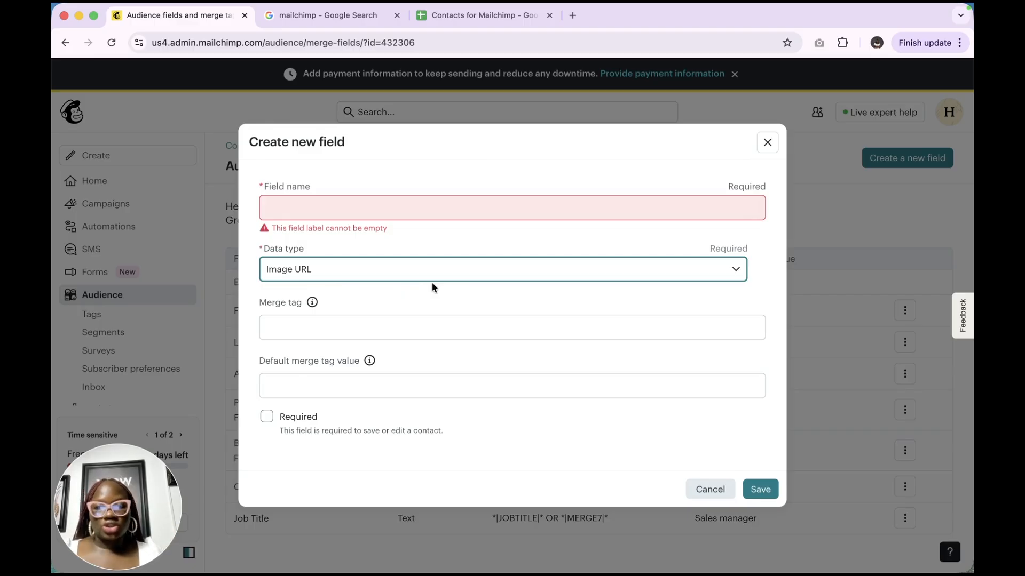
- Switch to the contacts spreadsheet and close the data validation rules
left_click(399, 214)
left_click(440, 17)
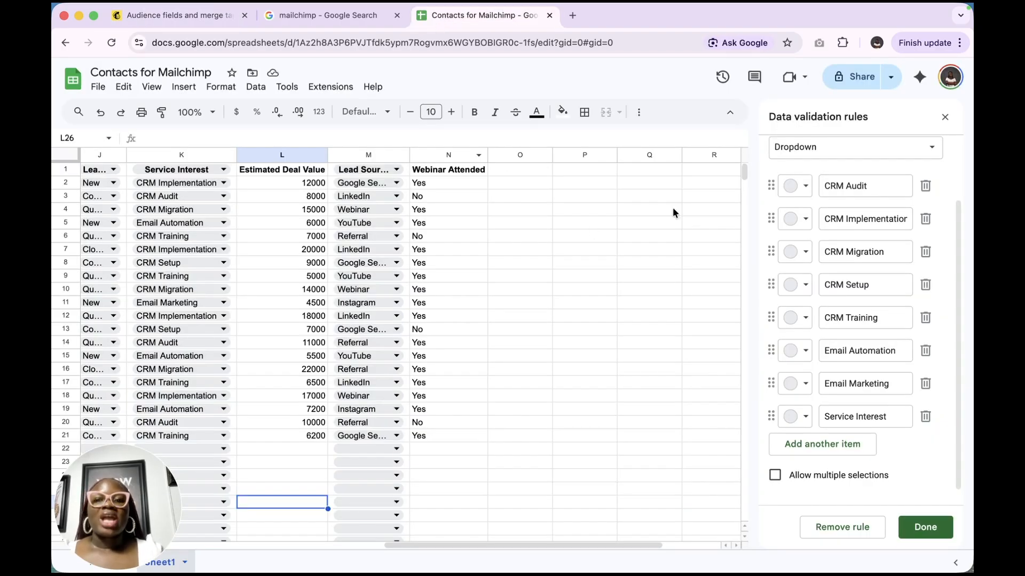
scroll(482, 267, "left", 5)
scroll(483, 268, "left", 3)
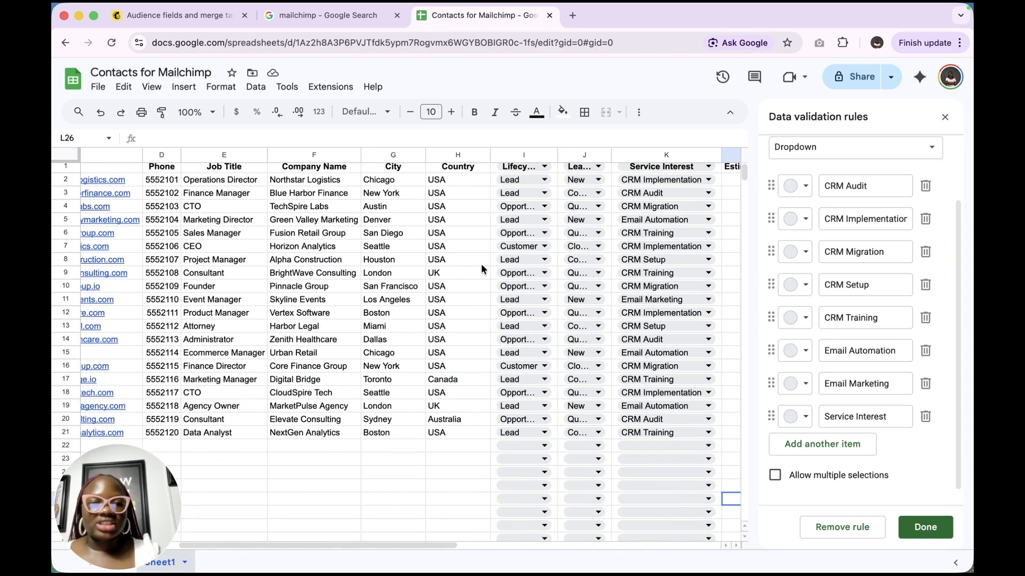
left_click(944, 117)
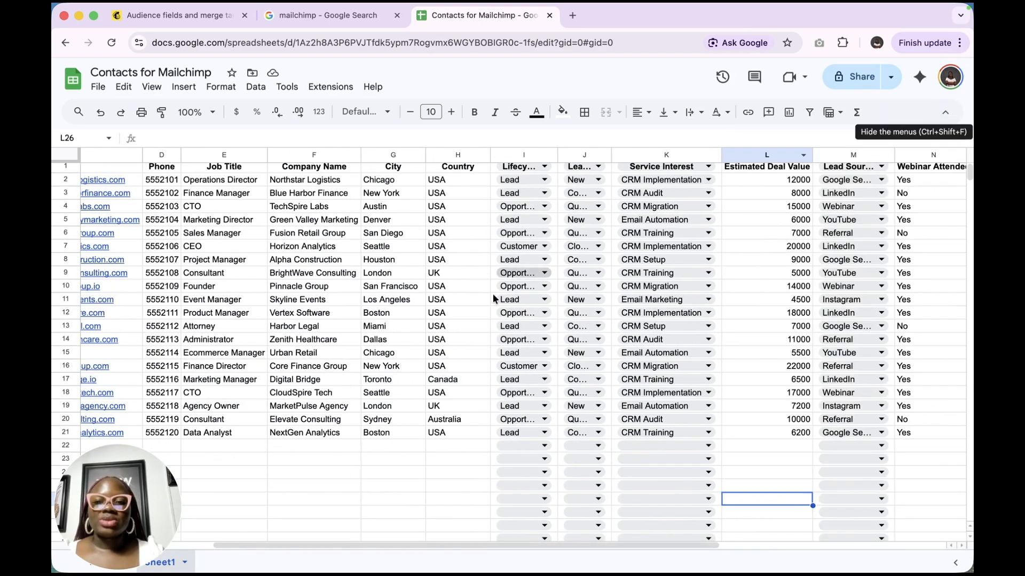
- Review the contacts spreadsheet's columns from First Name to Webinar Attended against the new field form in Mailchimp
scroll(585, 315, "right", 3)
scroll(585, 317, "left", 4)
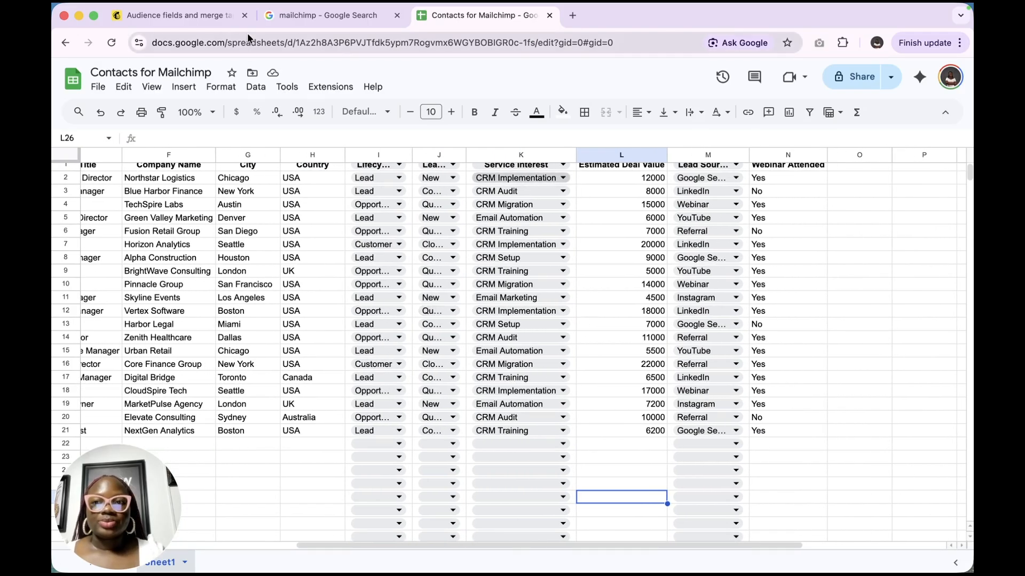
left_click(167, 17)
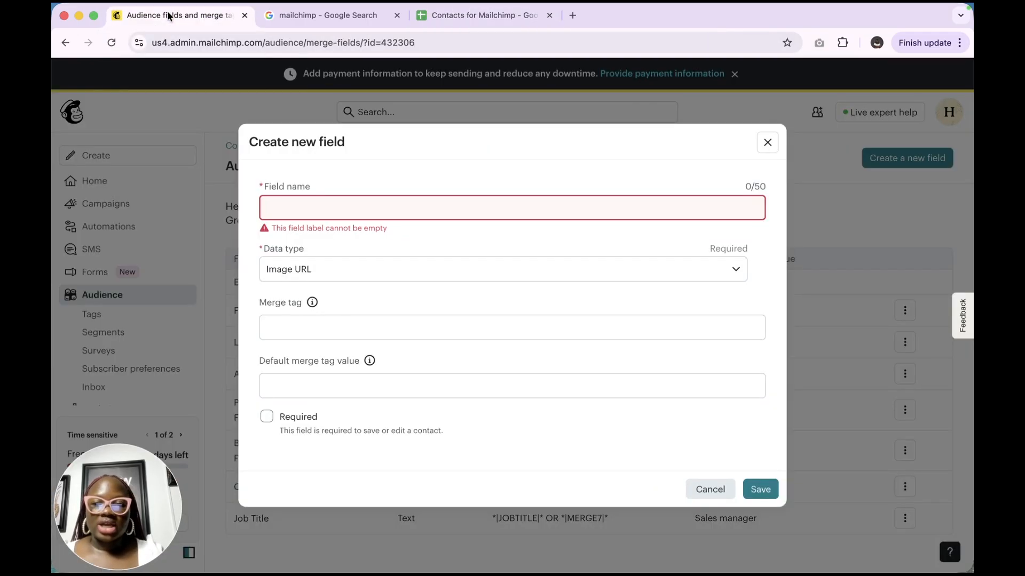
left_click(527, 21)
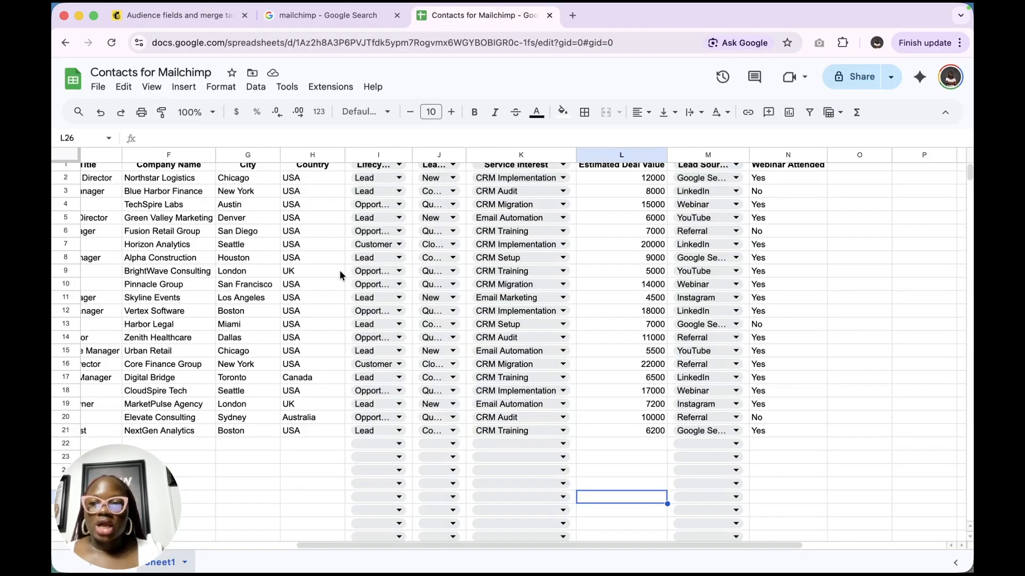
scroll(341, 275, "left", 5)
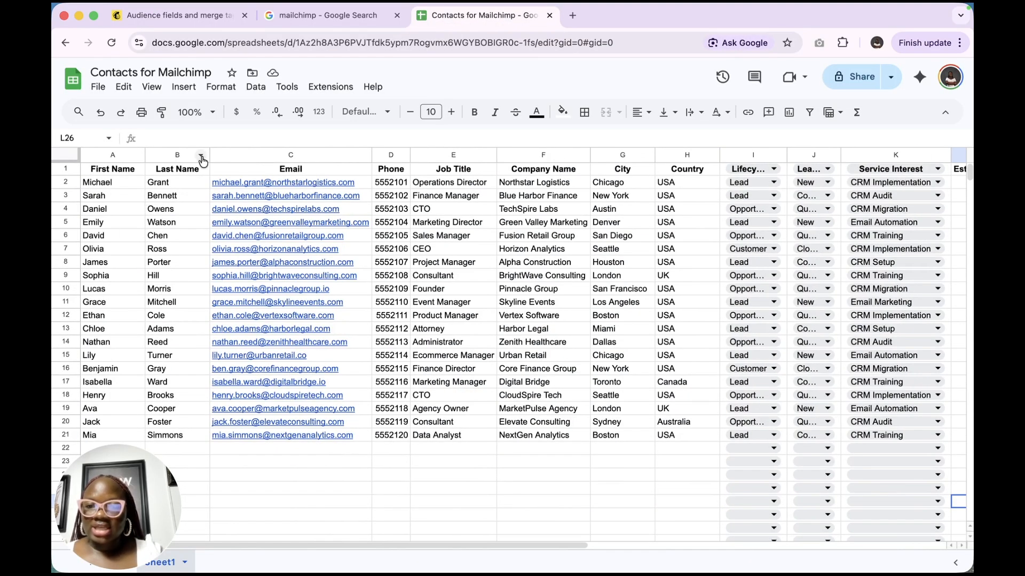
left_click(171, 15)
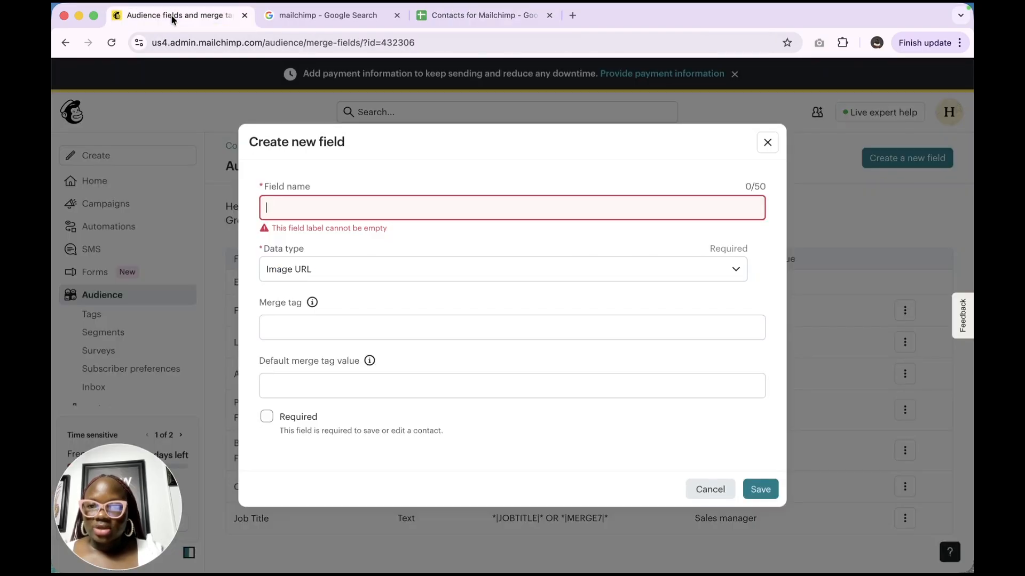
- Discard the blank new field and compare Mailchimp's existing audience fields with the columns of the contacts spreadsheet
left_click(769, 143)
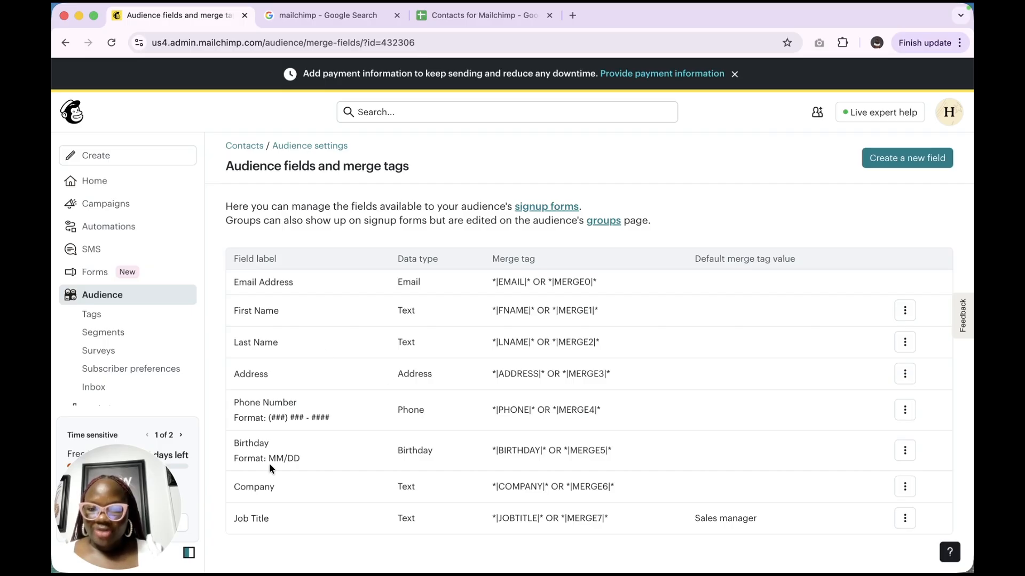
left_click(459, 15)
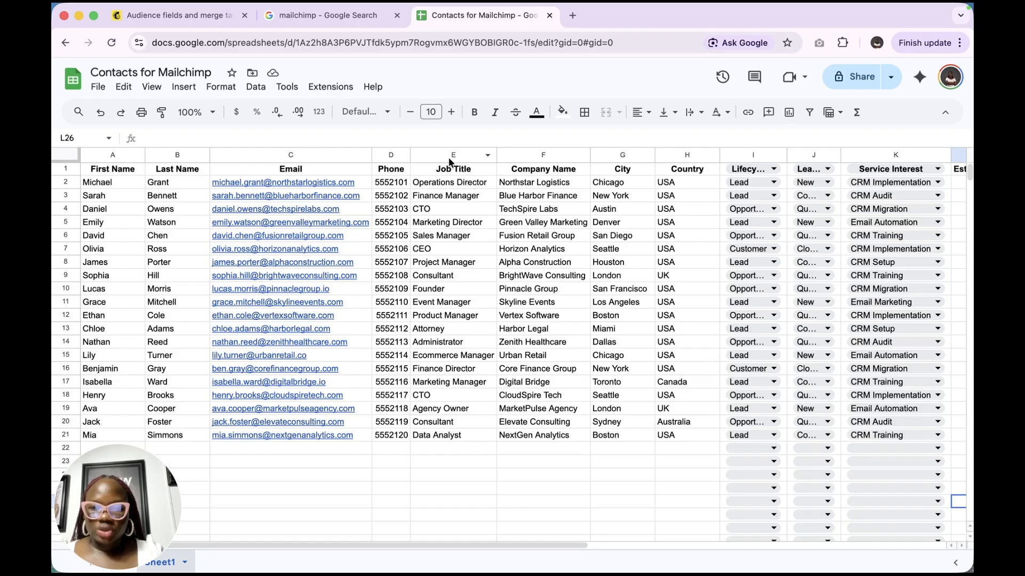
left_click(193, 18)
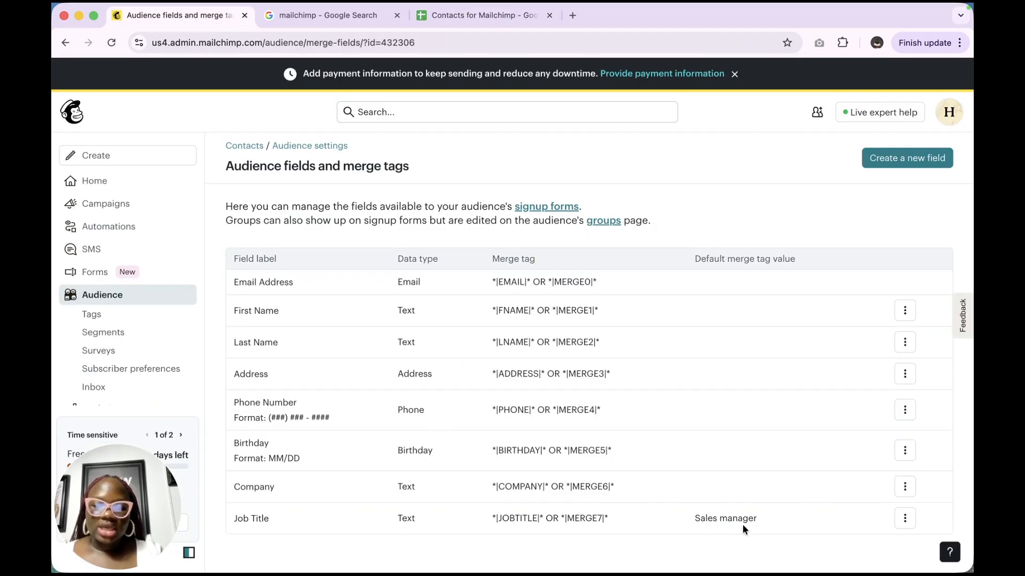
left_click(482, 15)
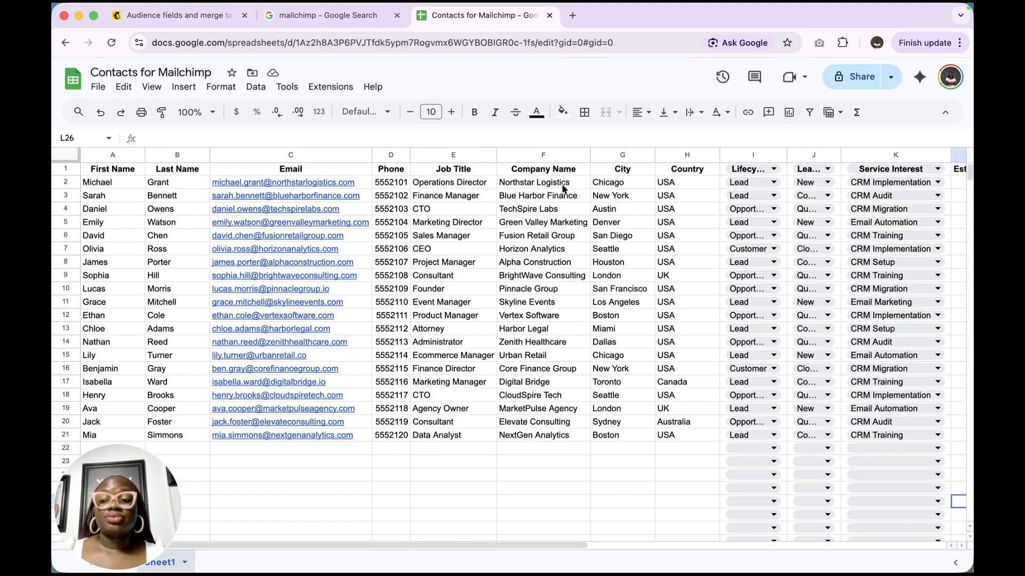
scroll(558, 186, "right", 4)
scroll(554, 184, "right", 2)
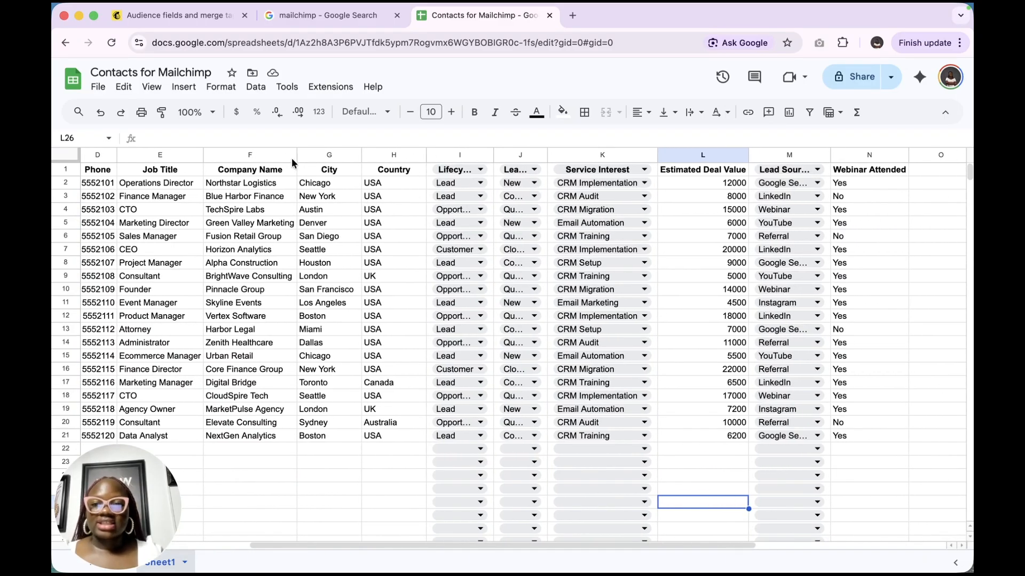
- Take the Lifecycle Stage header from the spreadsheet and start a Mailchimp audience field with that name and the Radio button data type
left_click(459, 176)
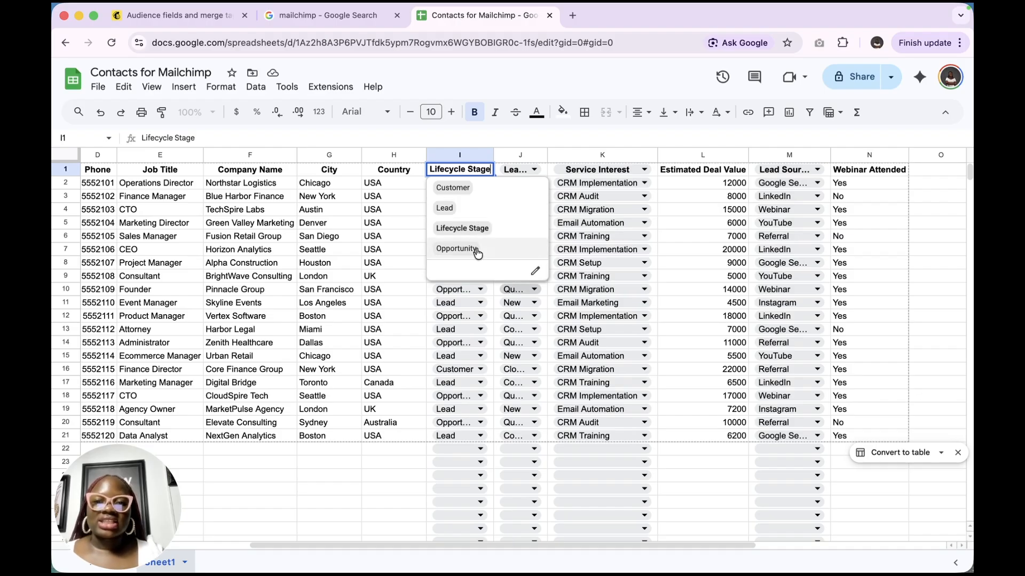
left_click(164, 14)
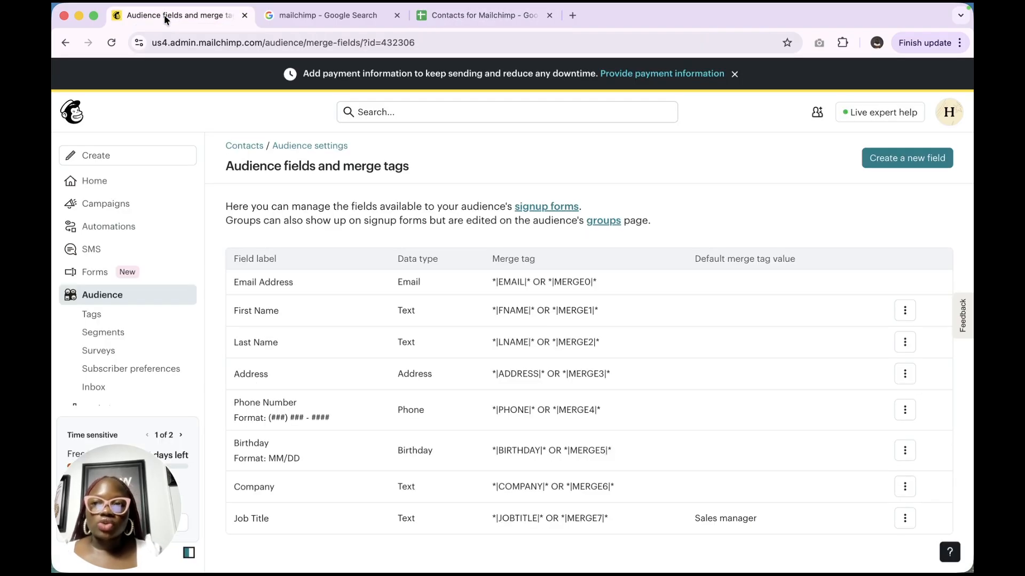
left_click(913, 159)
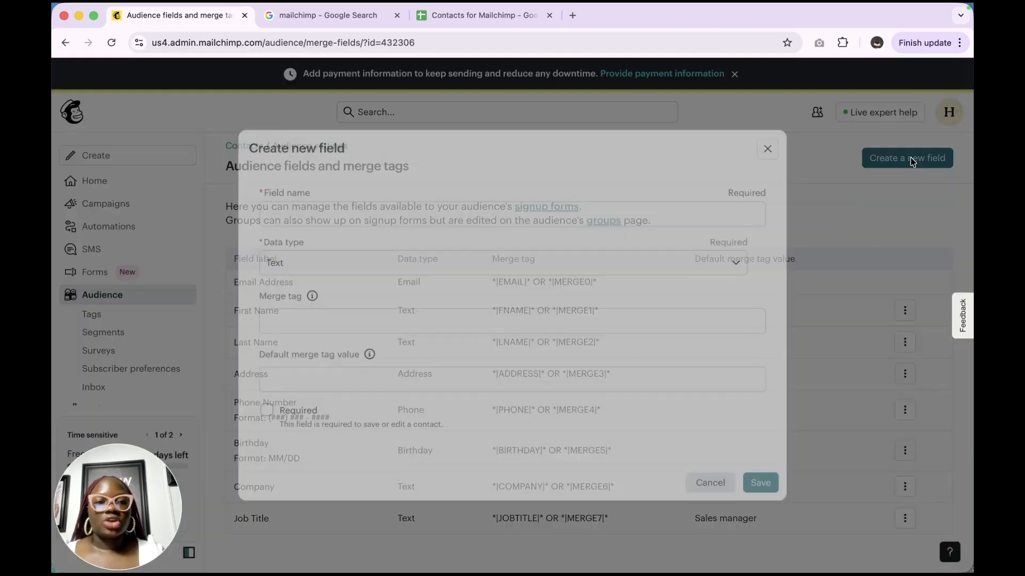
left_click(536, 214)
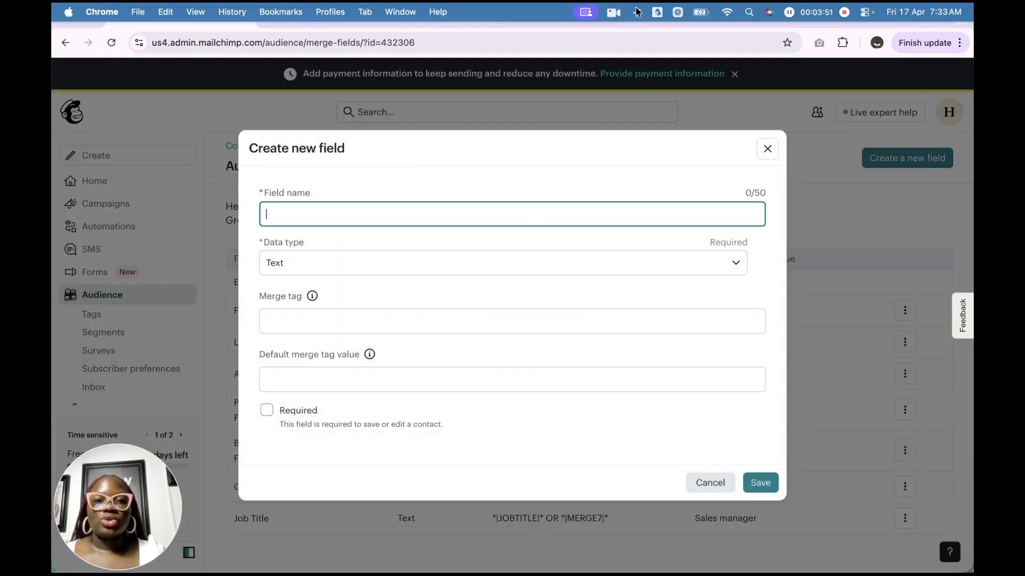
left_click(638, 9)
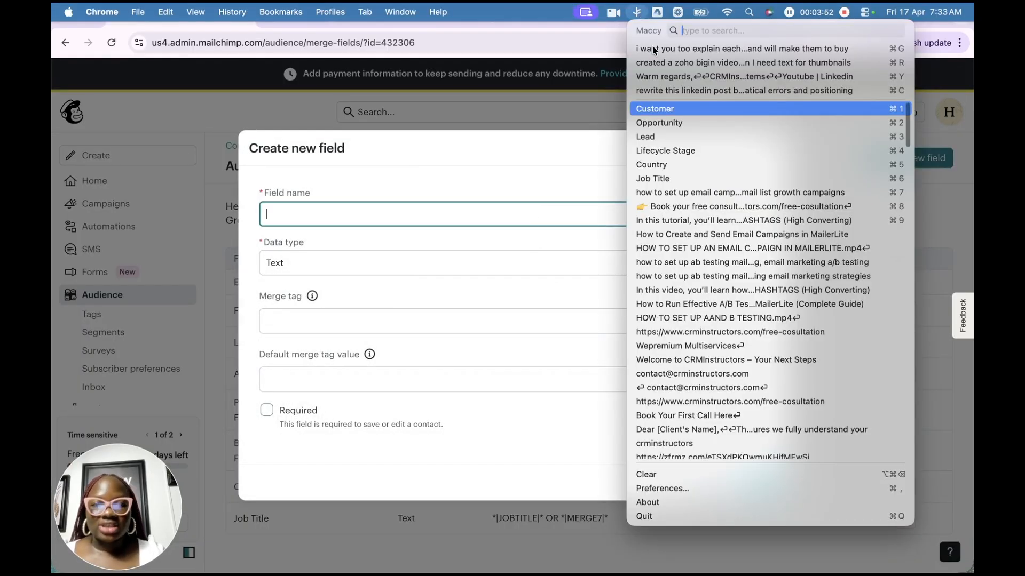
left_click(679, 151)
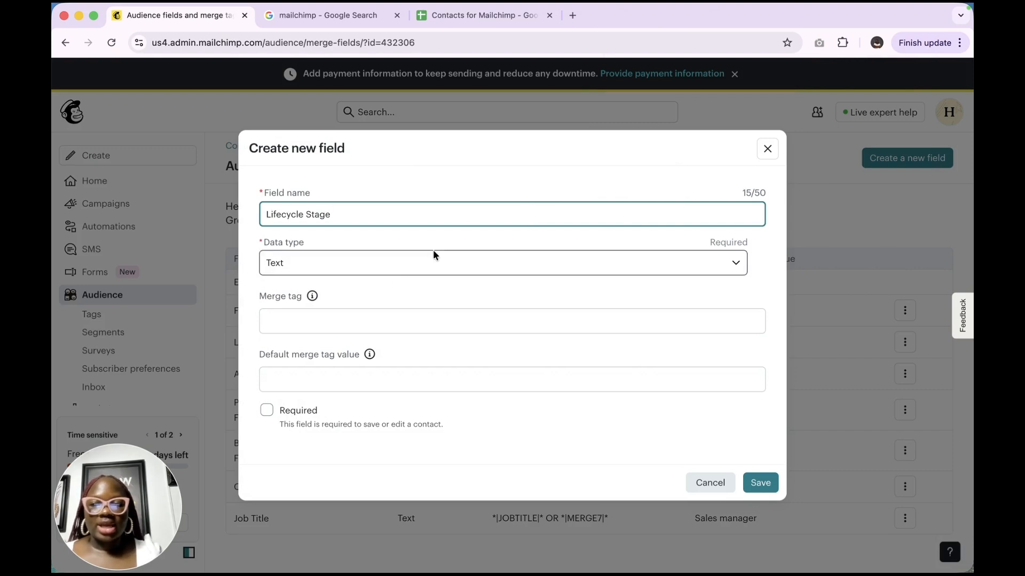
left_click(406, 267)
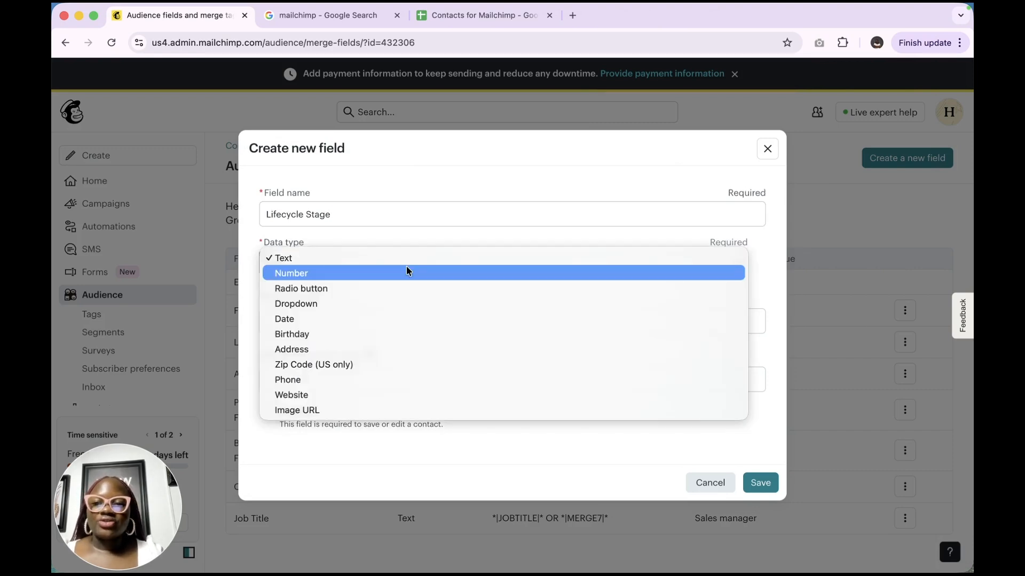
left_click(369, 289)
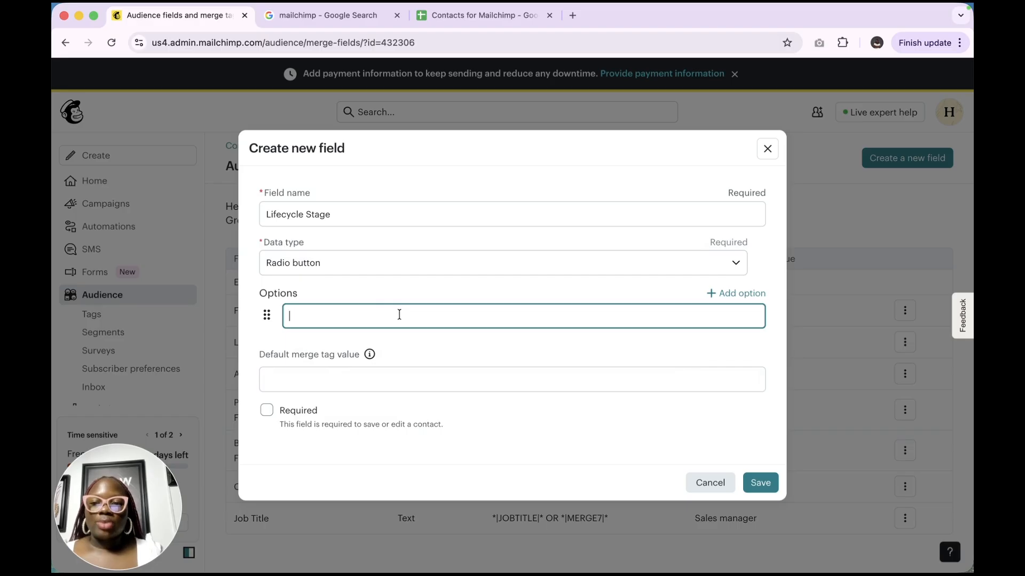
- Add the options Lead, Opportunity and Customer to the Lifecycle Stage field using the copied clipboard entries
left_click(742, 295)
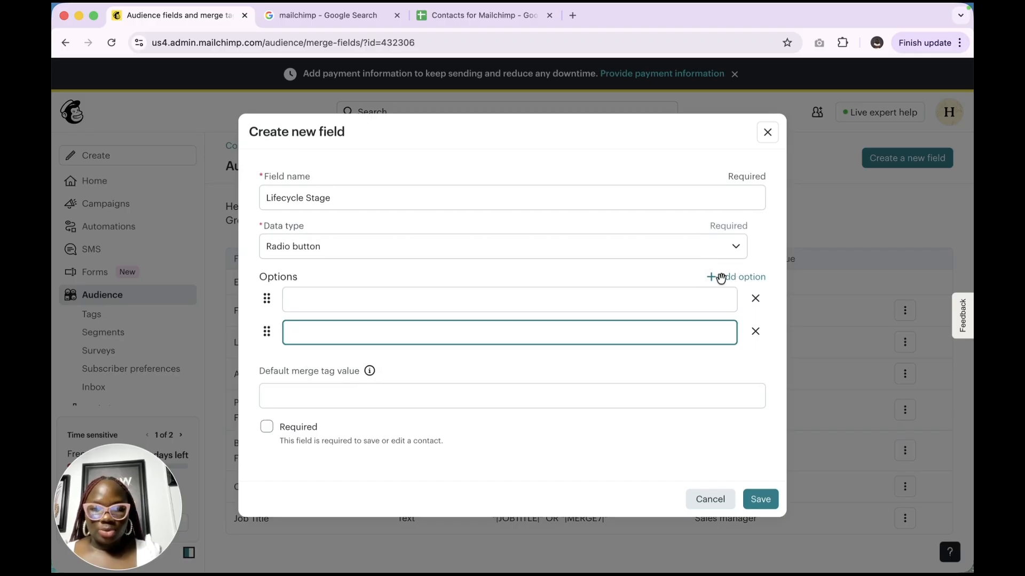
left_click(531, 301)
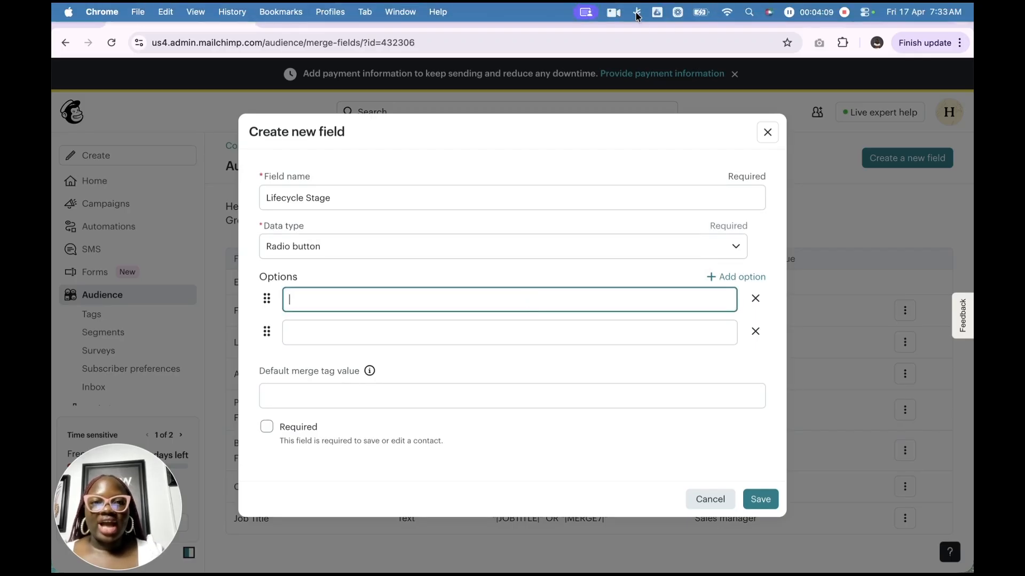
left_click(637, 11)
left_click(660, 151)
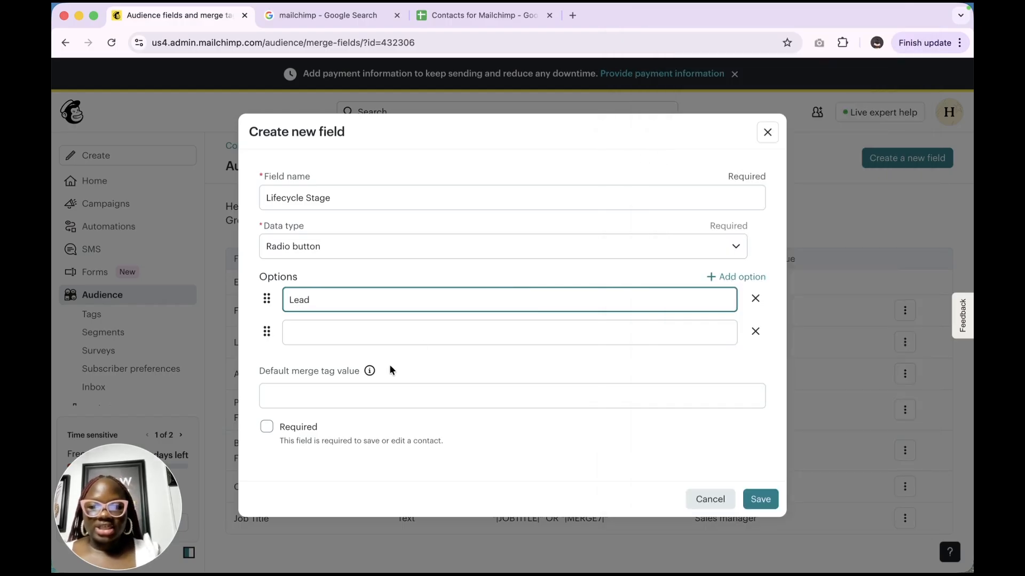
left_click(405, 330)
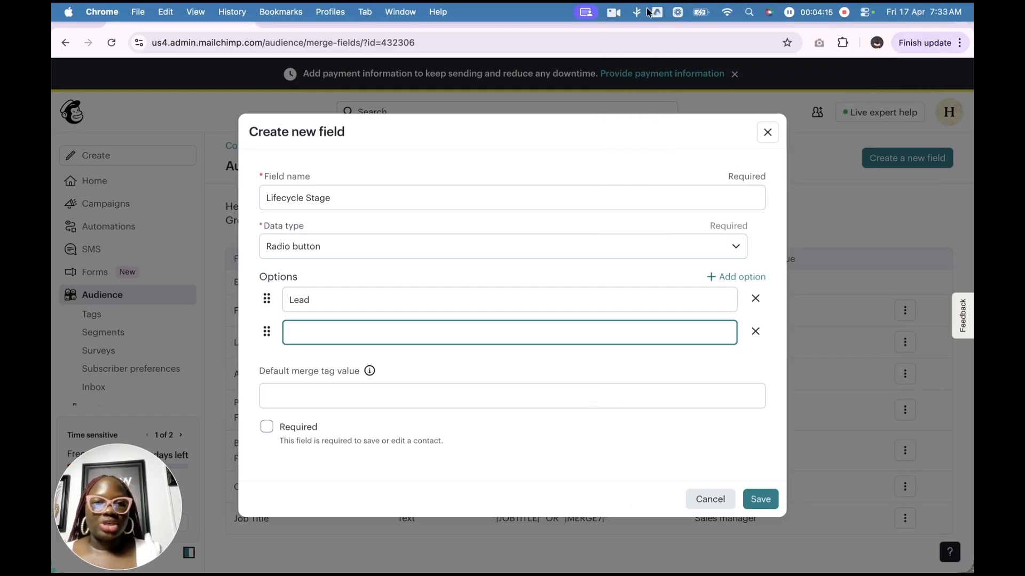
left_click(638, 16)
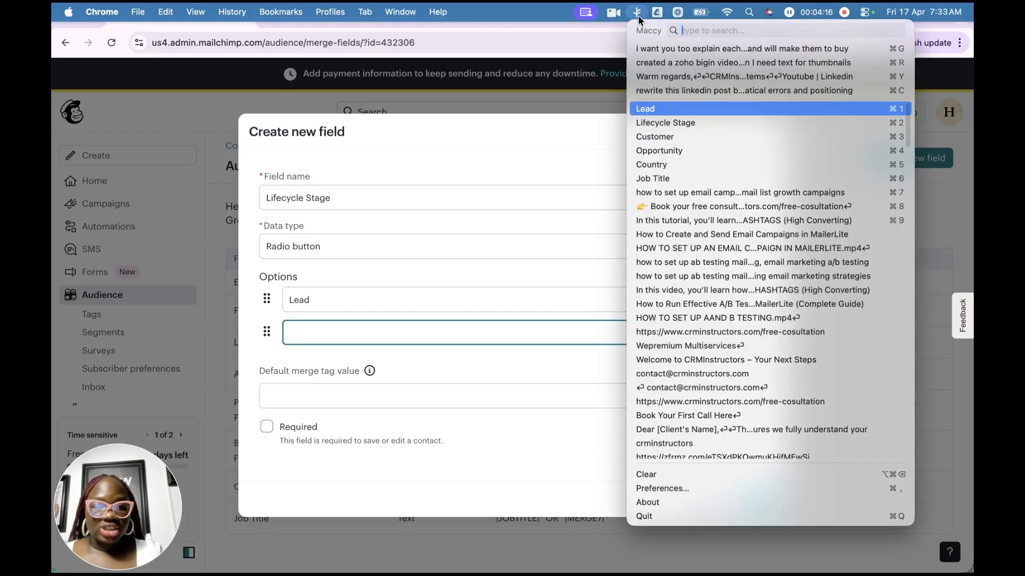
left_click(673, 152)
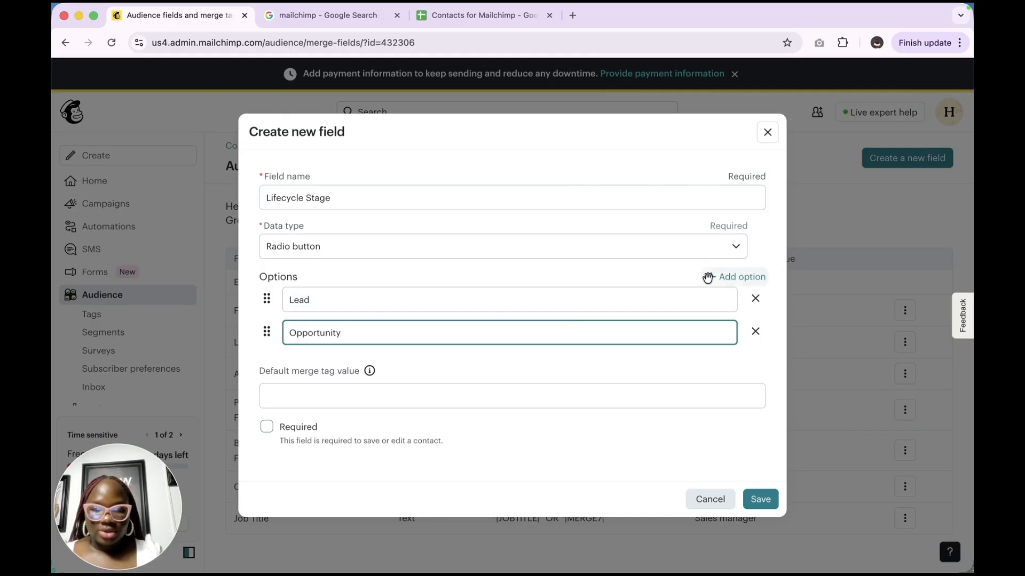
left_click(735, 277)
key("super+shift+c")
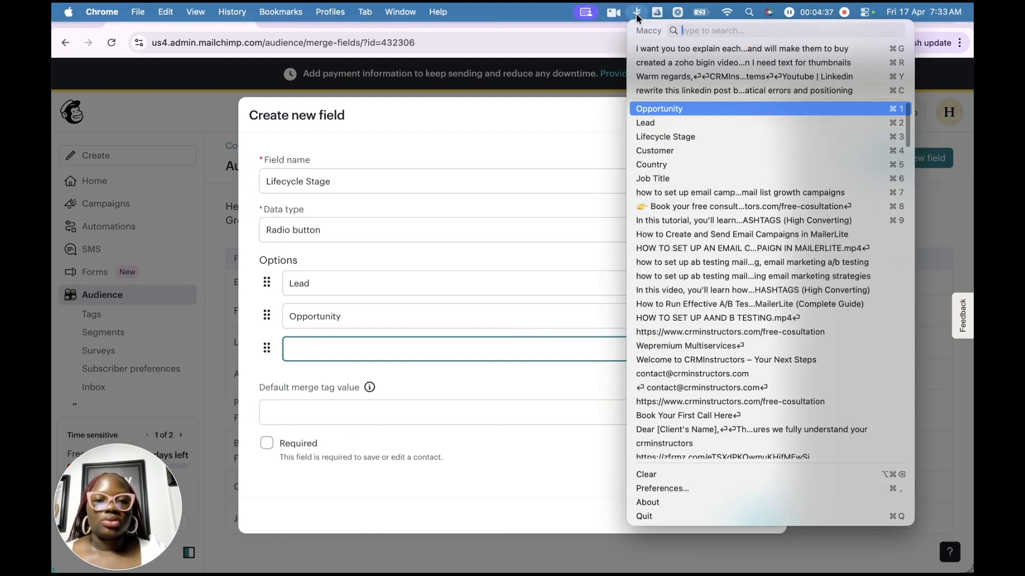
left_click(668, 151)
key("super+v")
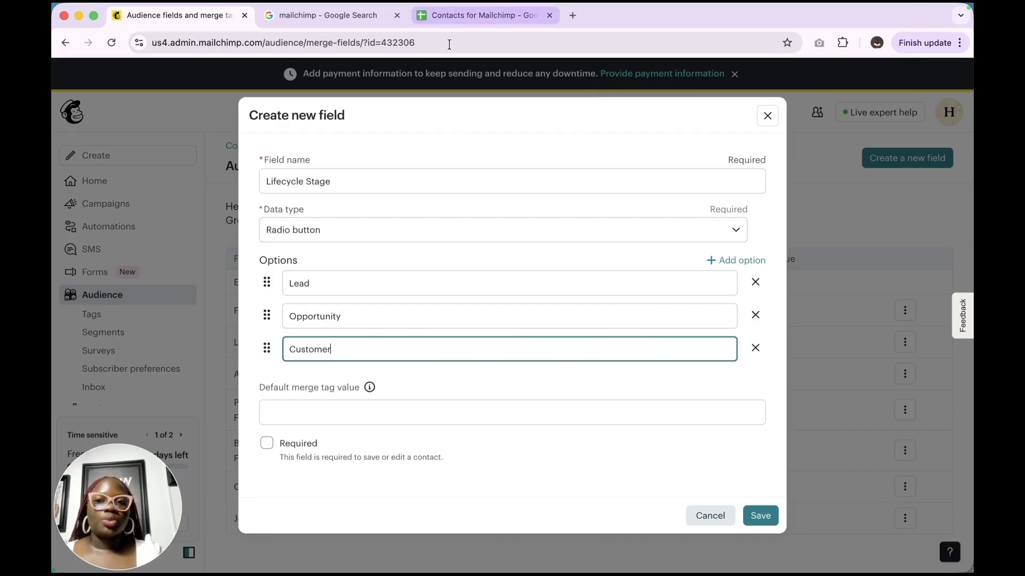
- Check the options against the spreadsheet, then save the Lifecycle Stage field as required with Lead as its default merge tag value
left_click(471, 11)
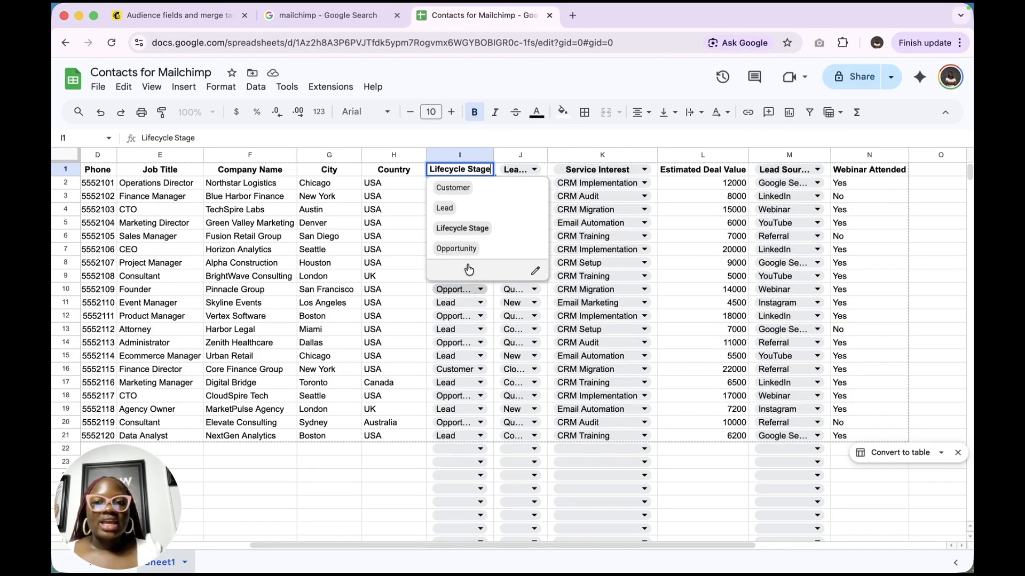
left_click(158, 16)
left_click(323, 410)
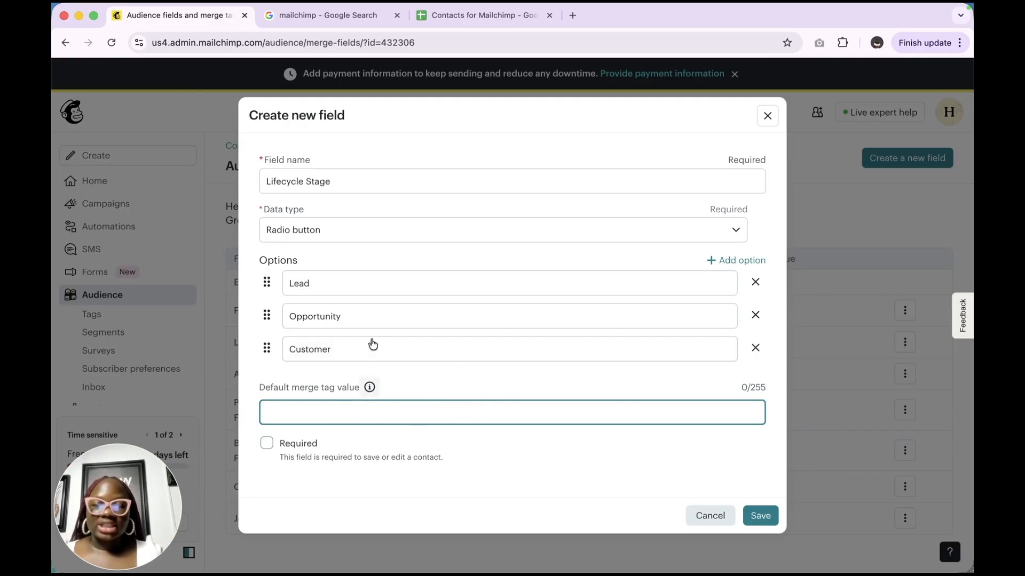
left_click(409, 288)
double_click(409, 290)
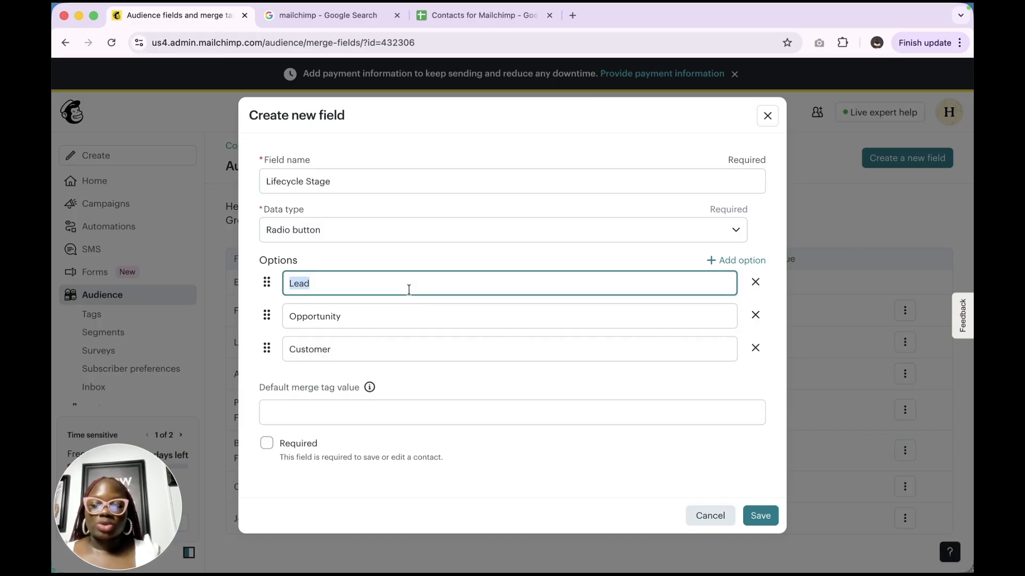
left_click(293, 409)
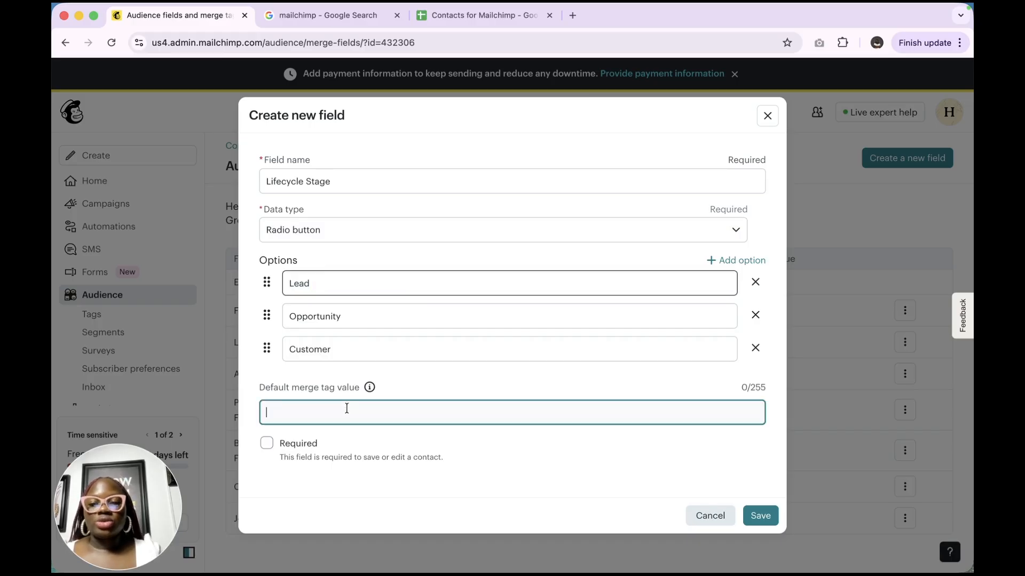
key("super+v")
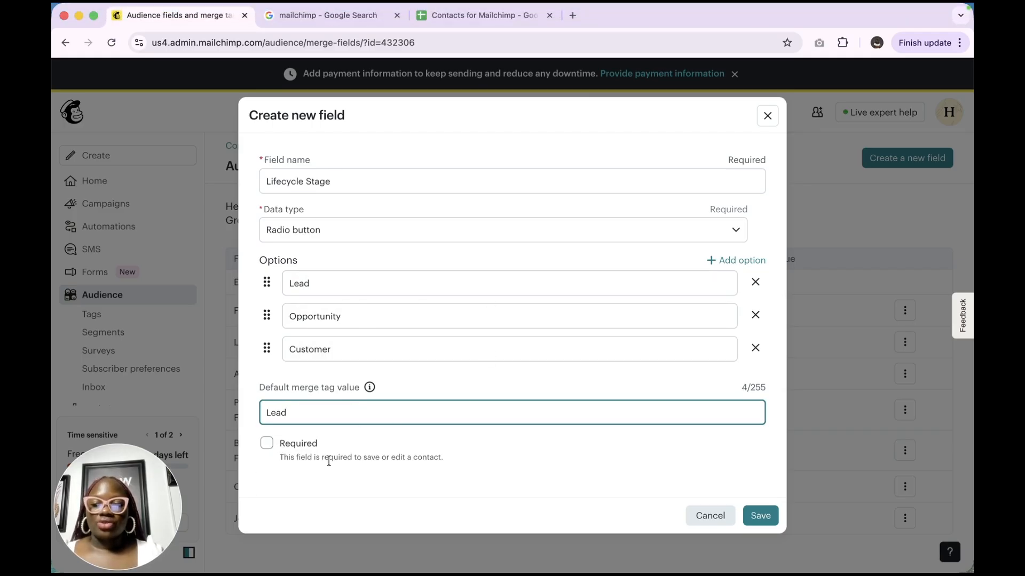
left_click(267, 444)
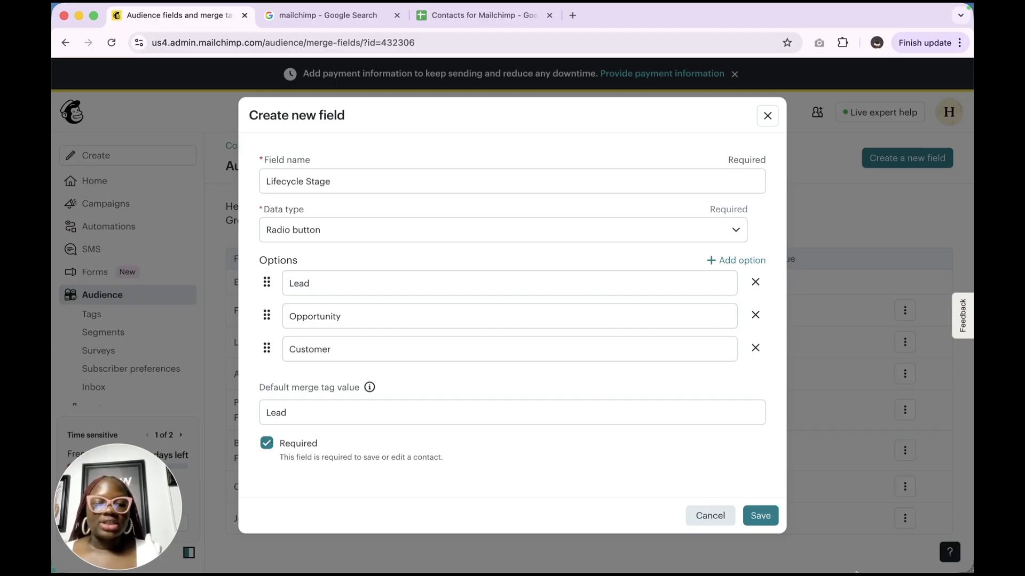
left_click(771, 523)
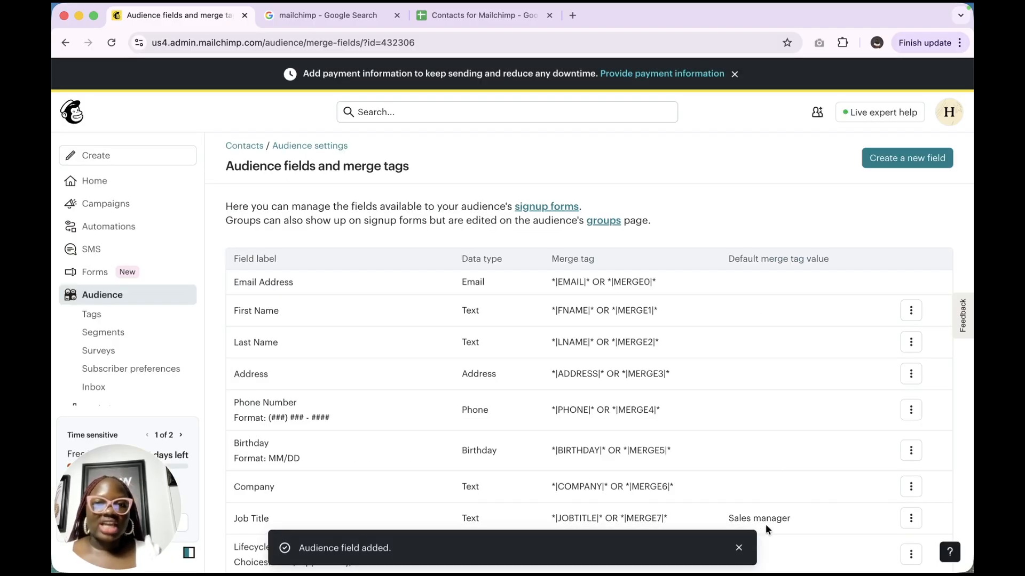
- Switch to the contacts spreadsheet and examine the dropdown options of the Lead Status column
left_click(458, 17)
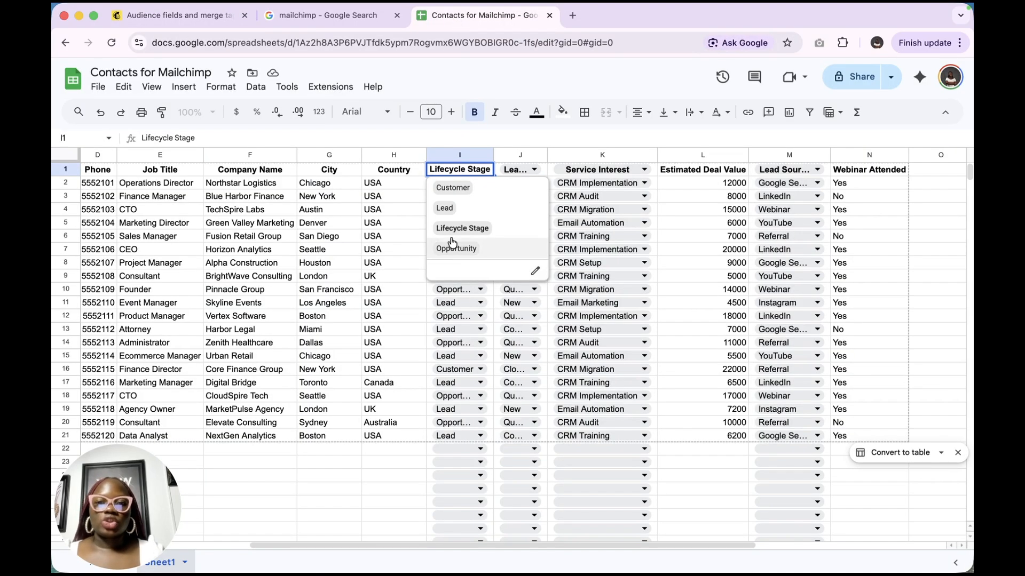
left_click(534, 169)
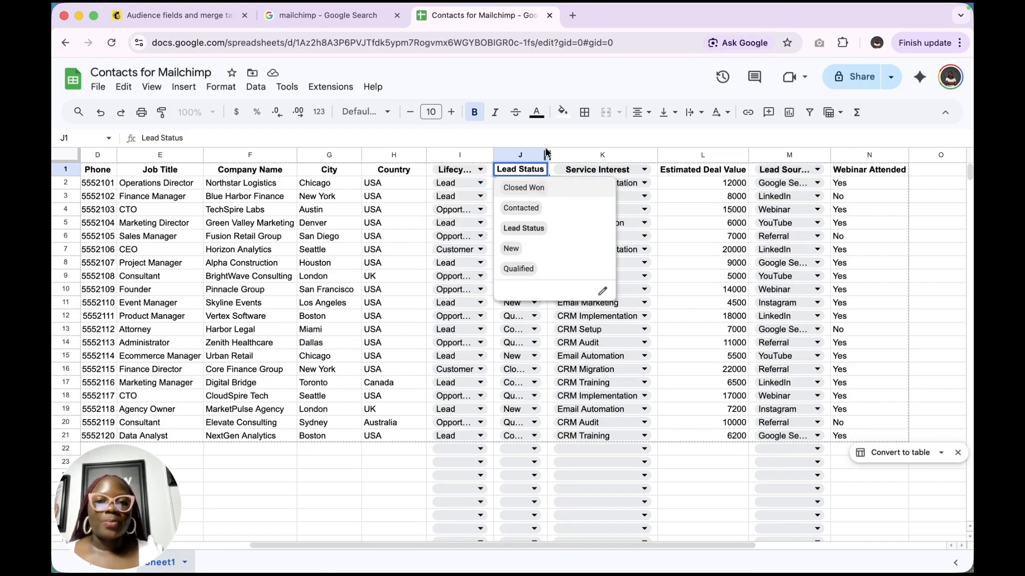
left_click(543, 156)
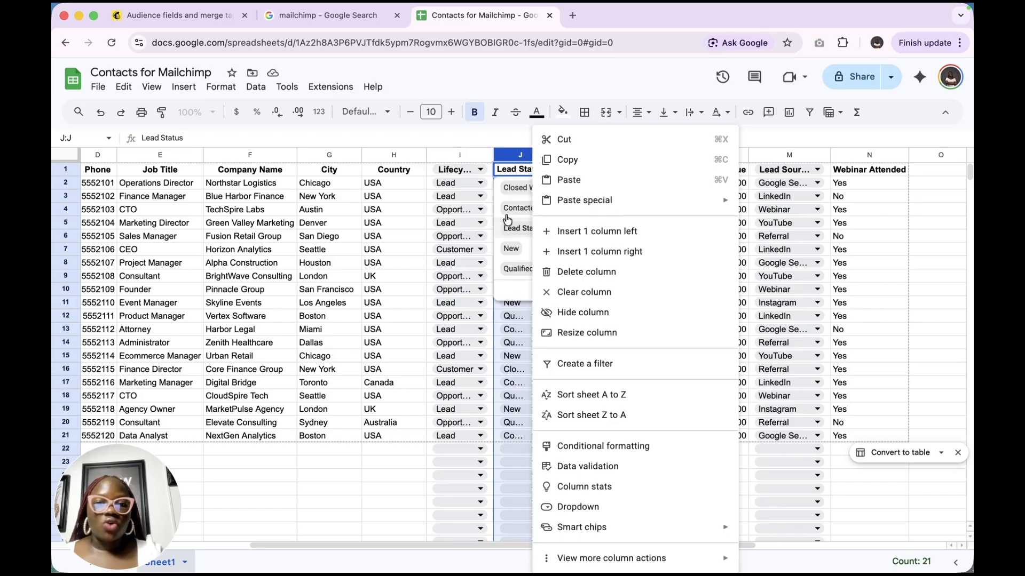
key("Escape")
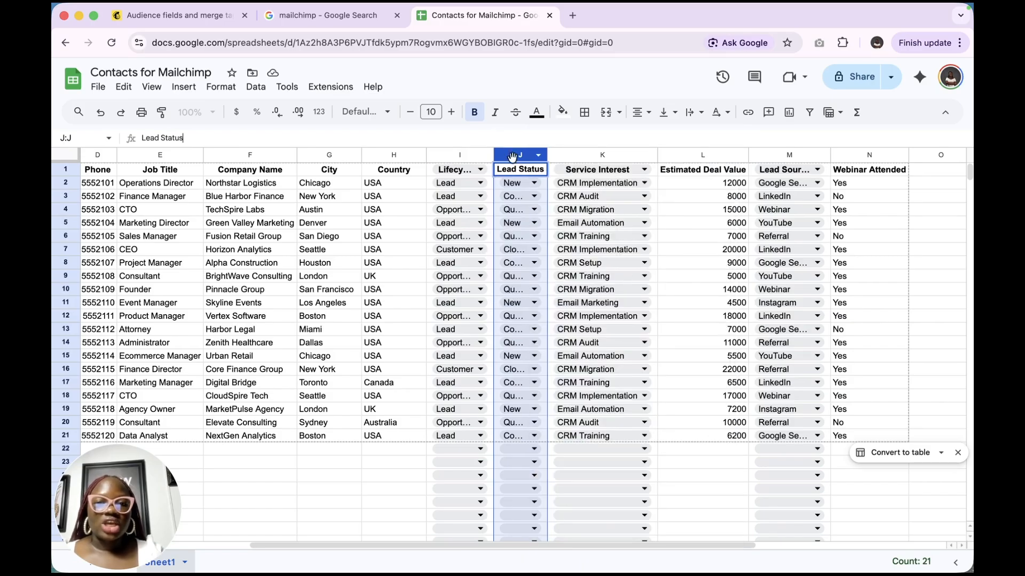
left_click(517, 183)
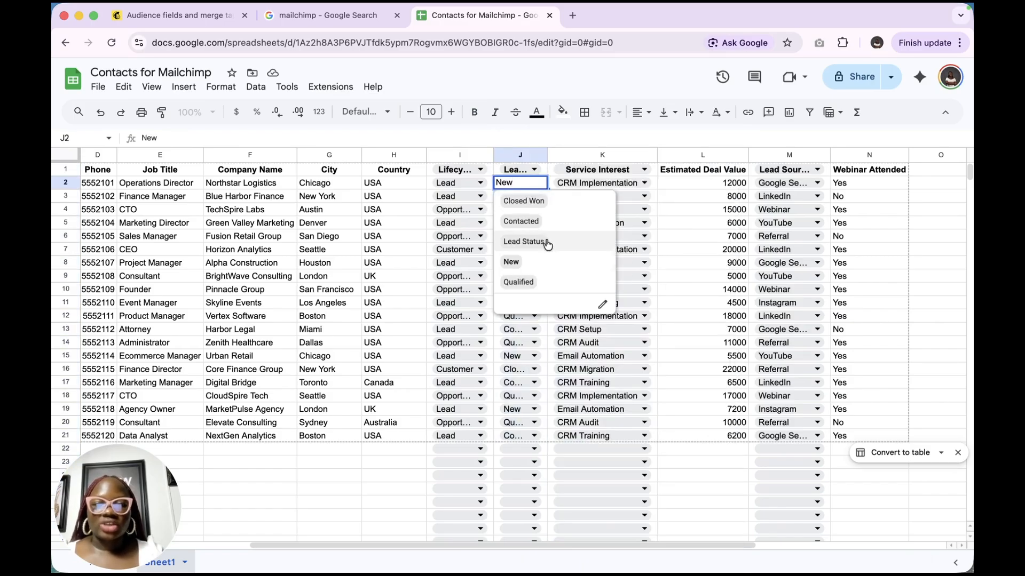
left_click(506, 169)
- Return to Mailchimp and start a new audience field named Lead Status with the Dropdown data type
left_click(170, 15)
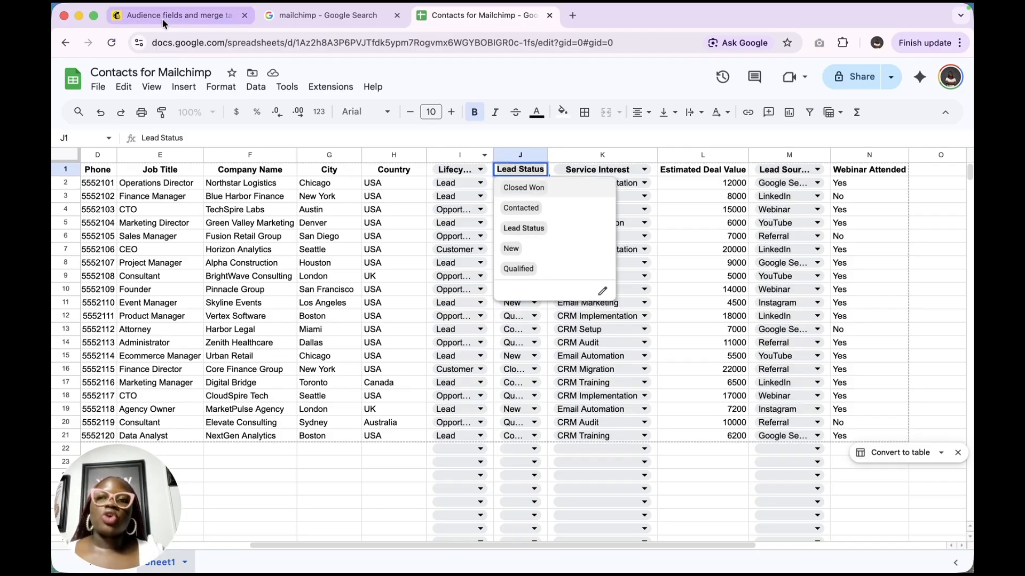
left_click(938, 162)
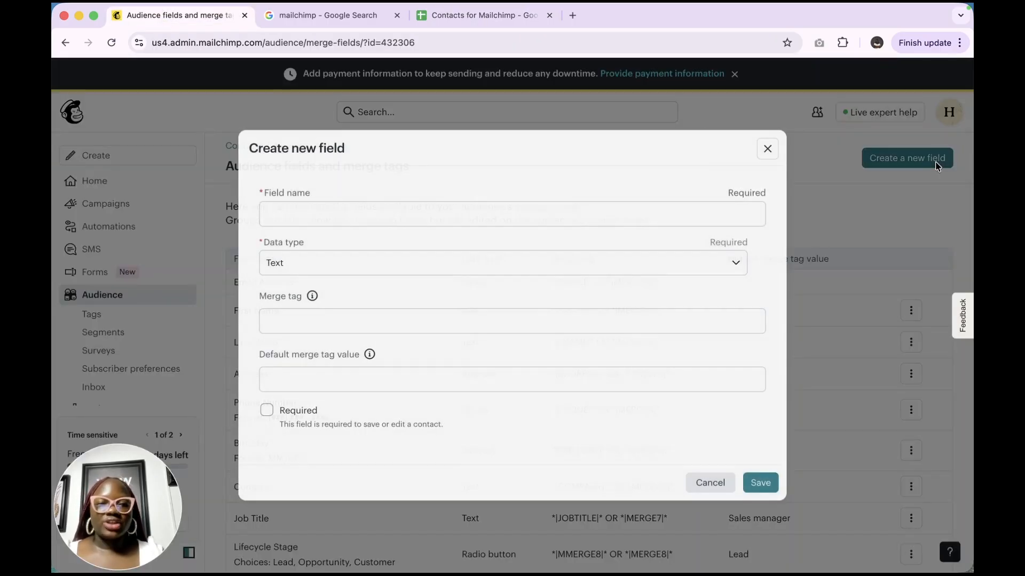
left_click(412, 217)
left_click(412, 218)
type("Lead Status")
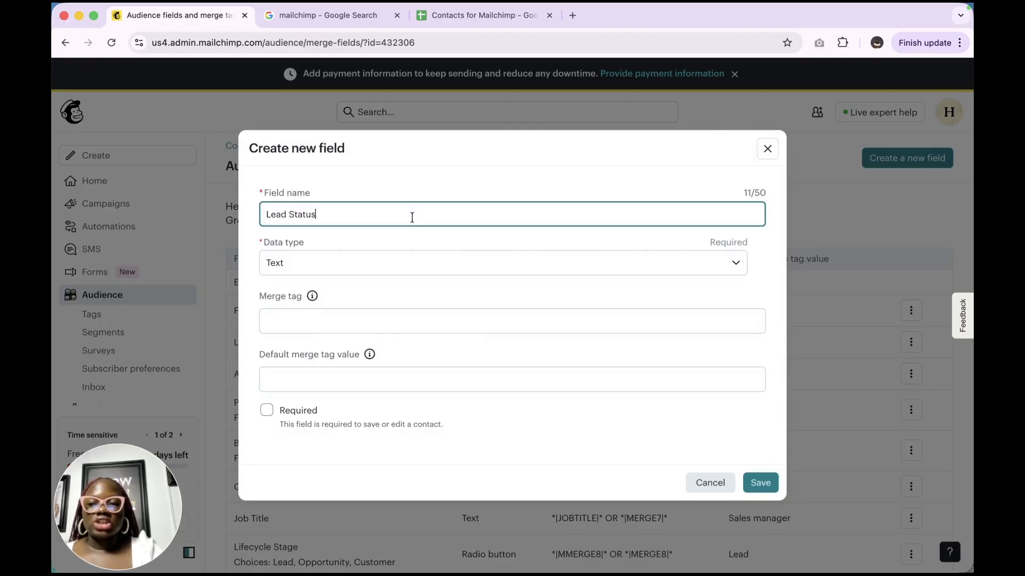
left_click(314, 267)
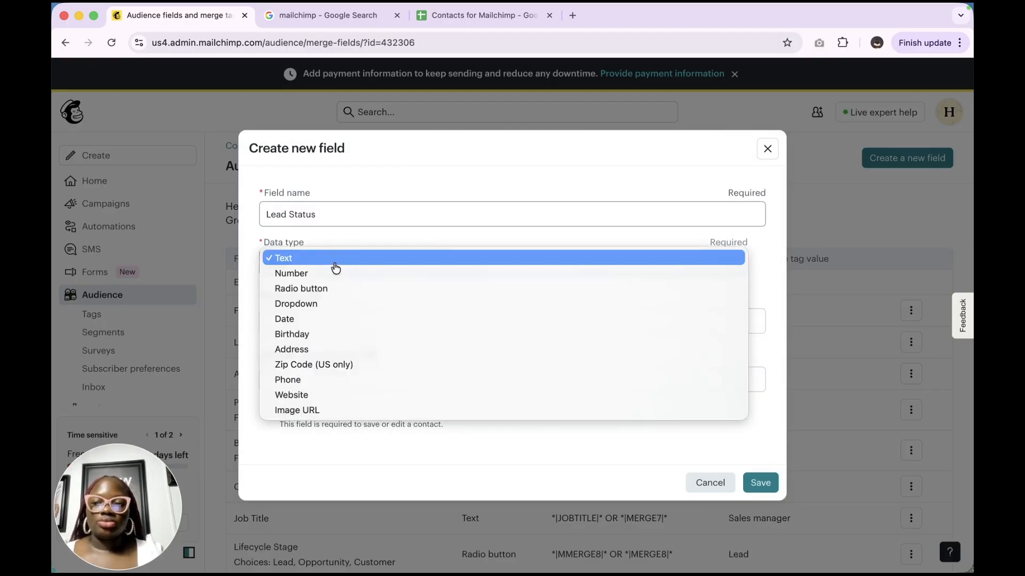
left_click(332, 303)
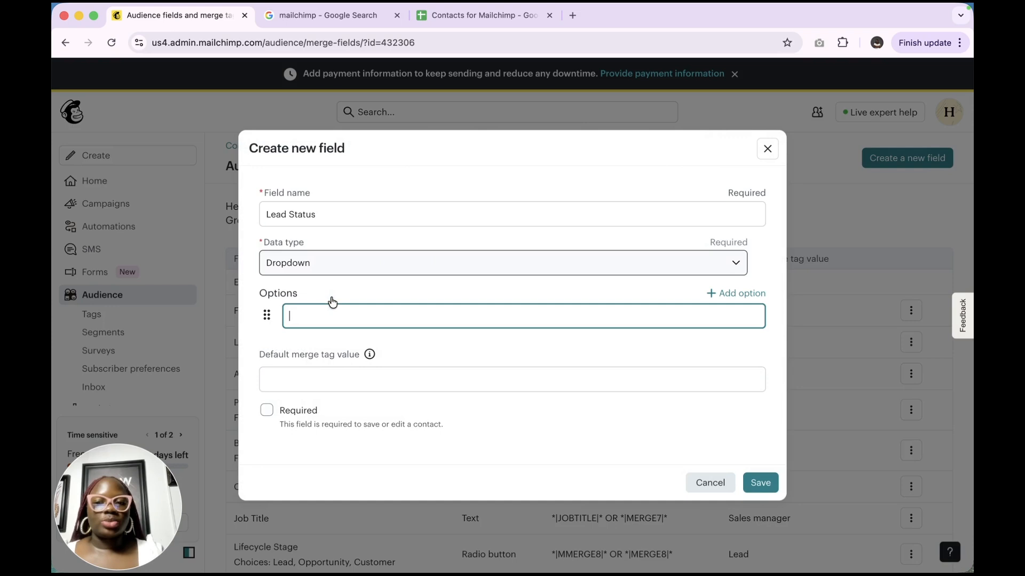
- Add the options New and Contacted to the Lead Status field using the copied clipboard entries
left_click(739, 294)
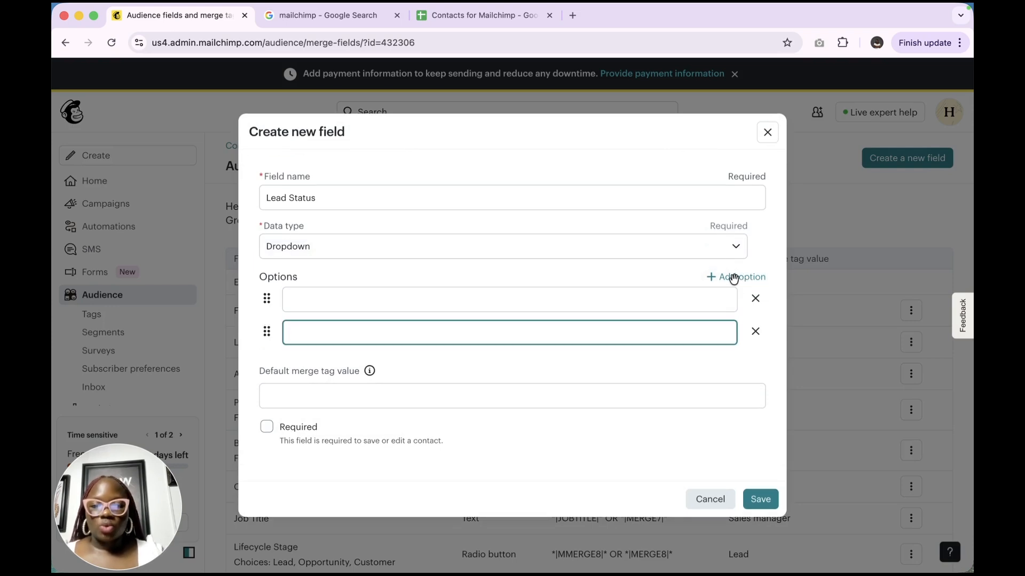
left_click(486, 301)
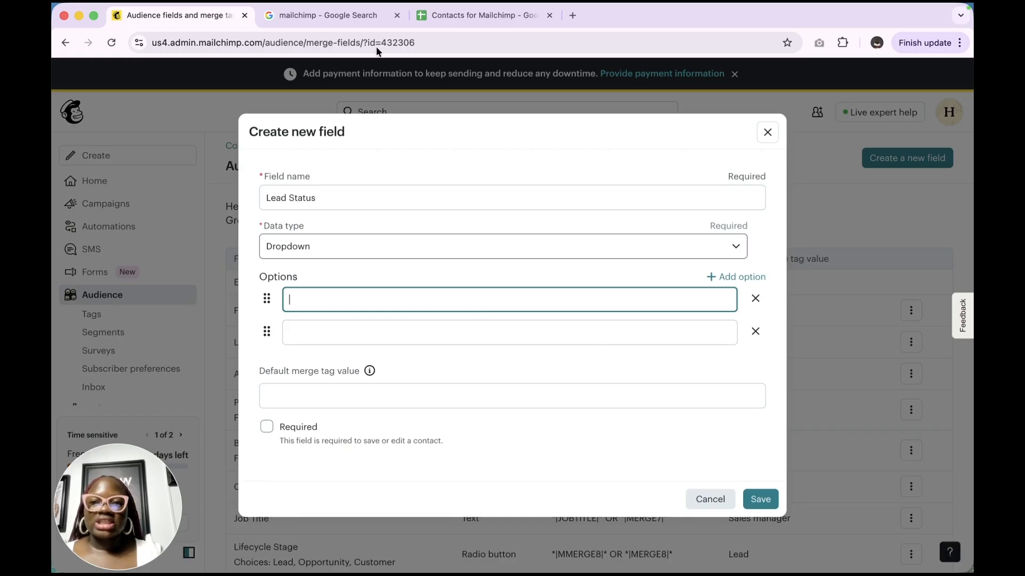
left_click(450, 15)
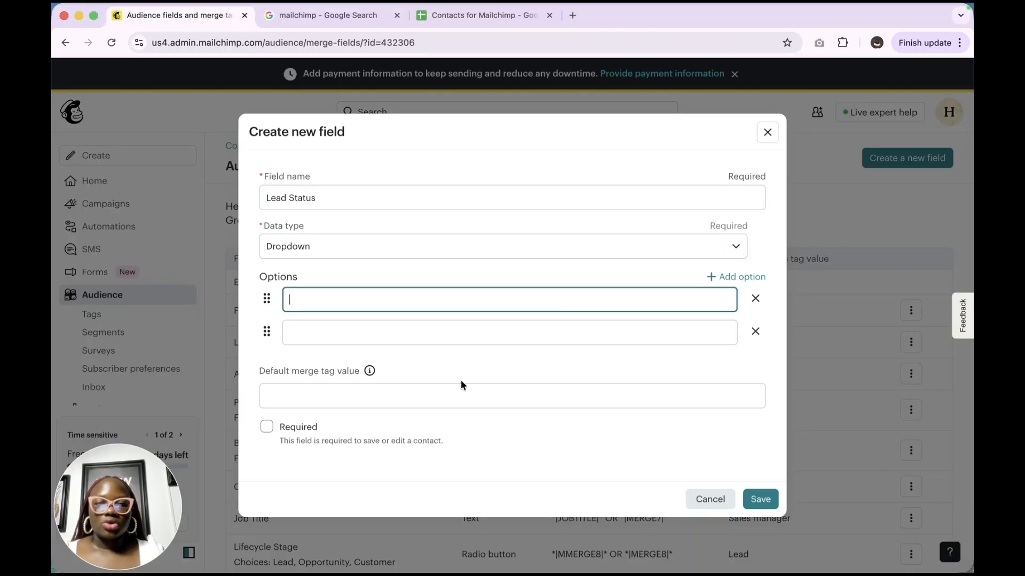
mouse_move(588, 7)
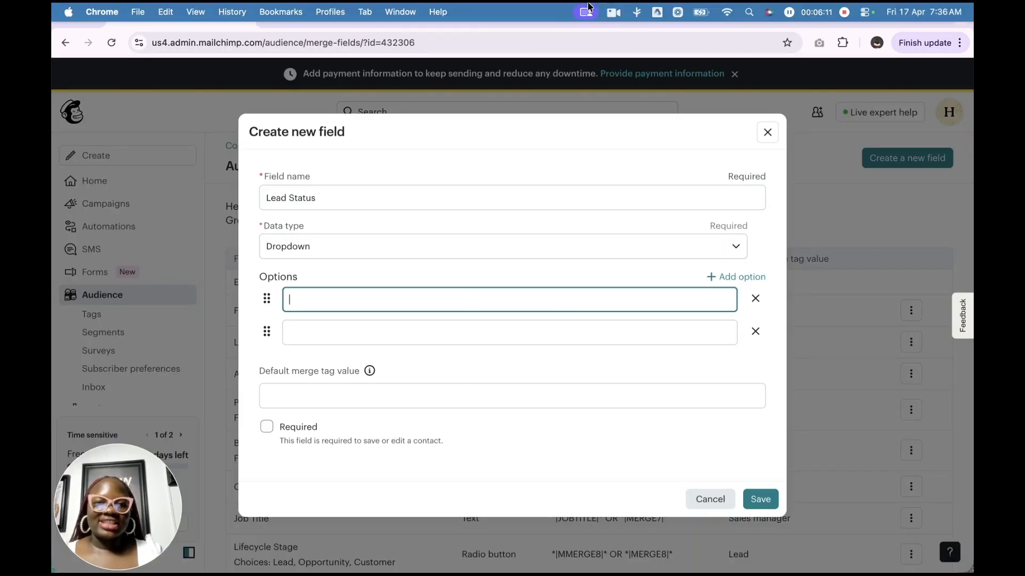
left_click(642, 14)
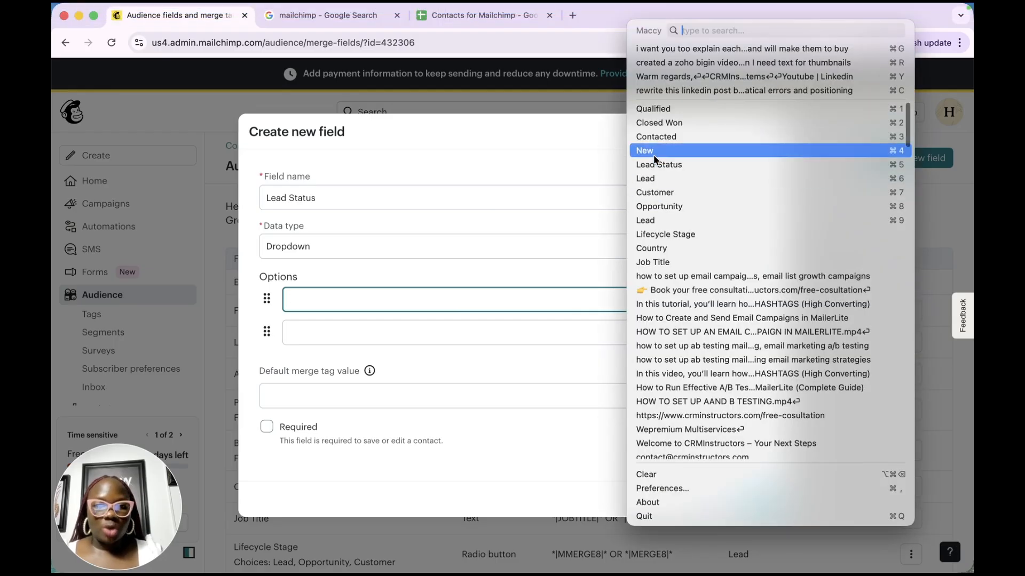
left_click(653, 152)
type("New")
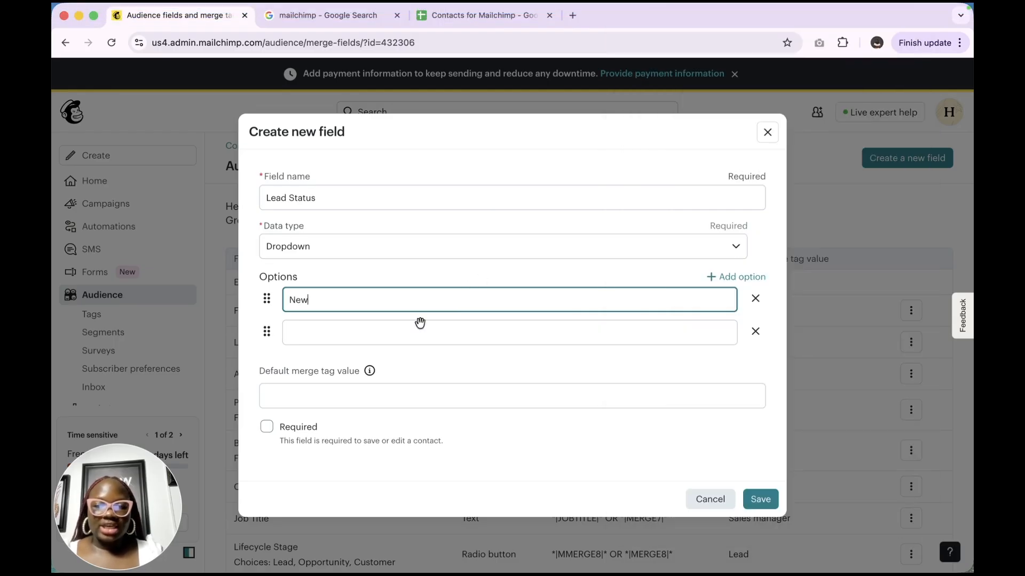
left_click(446, 335)
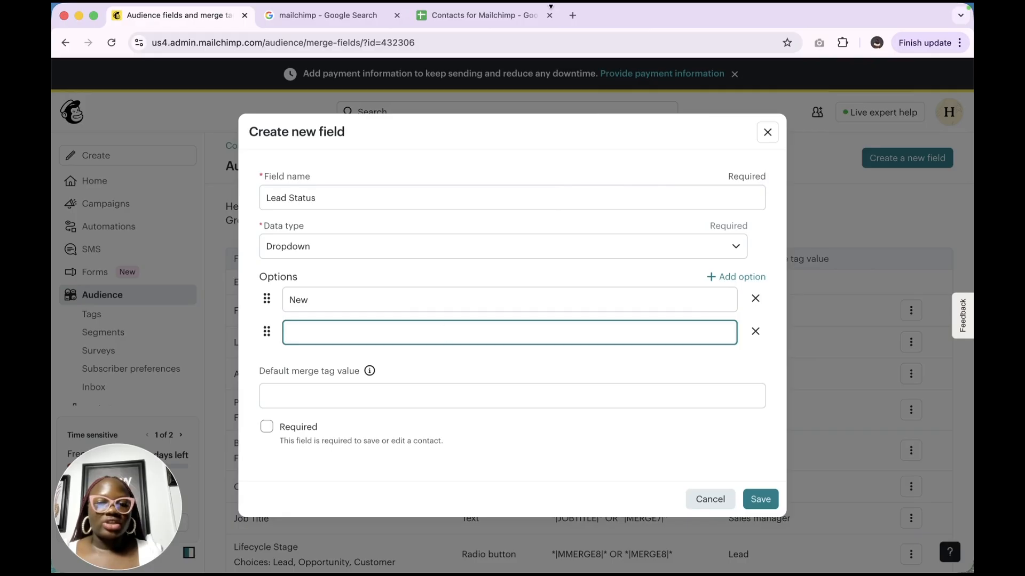
left_click(636, 13)
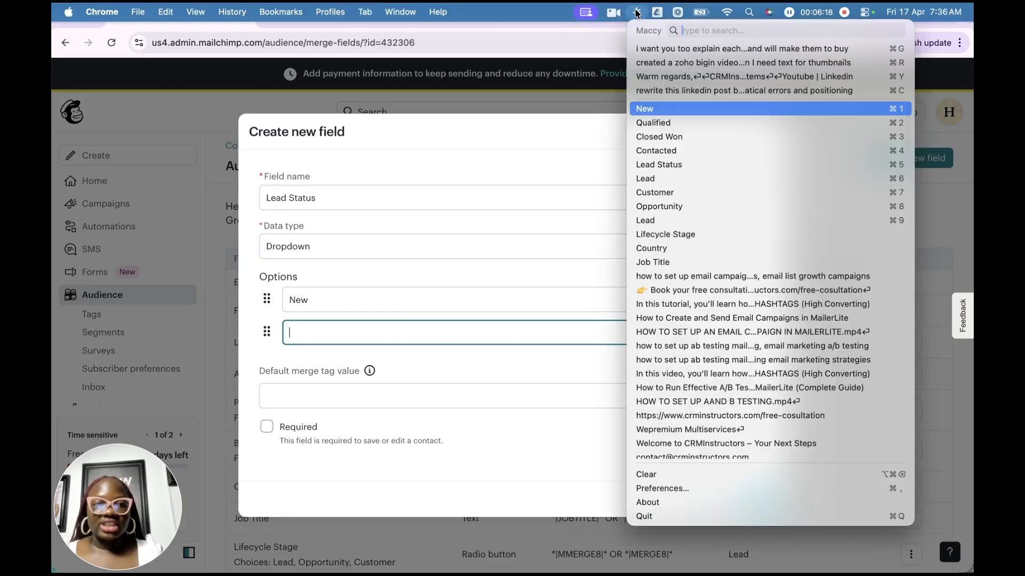
left_click(672, 152)
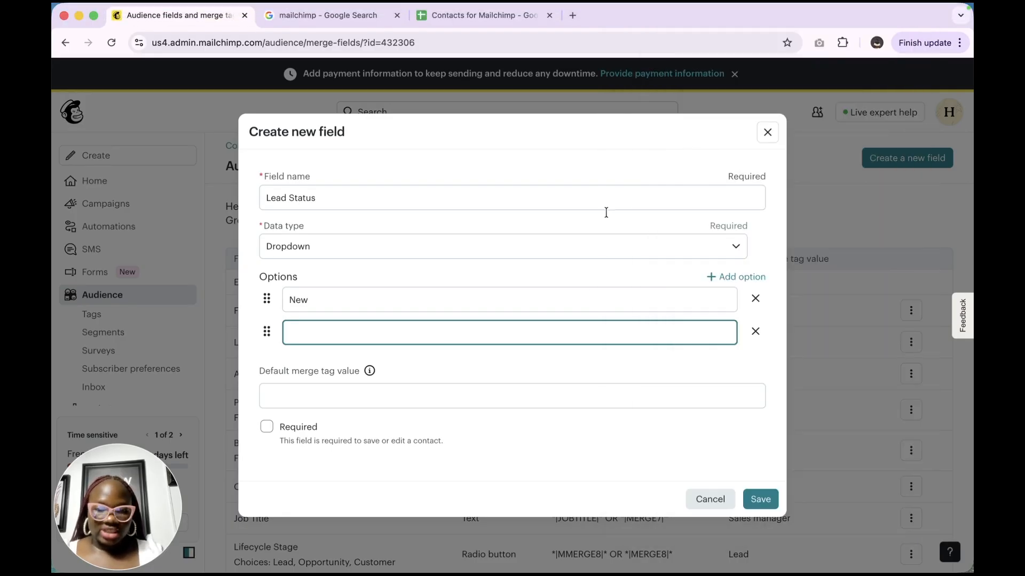
type("v")
type("Contacted")
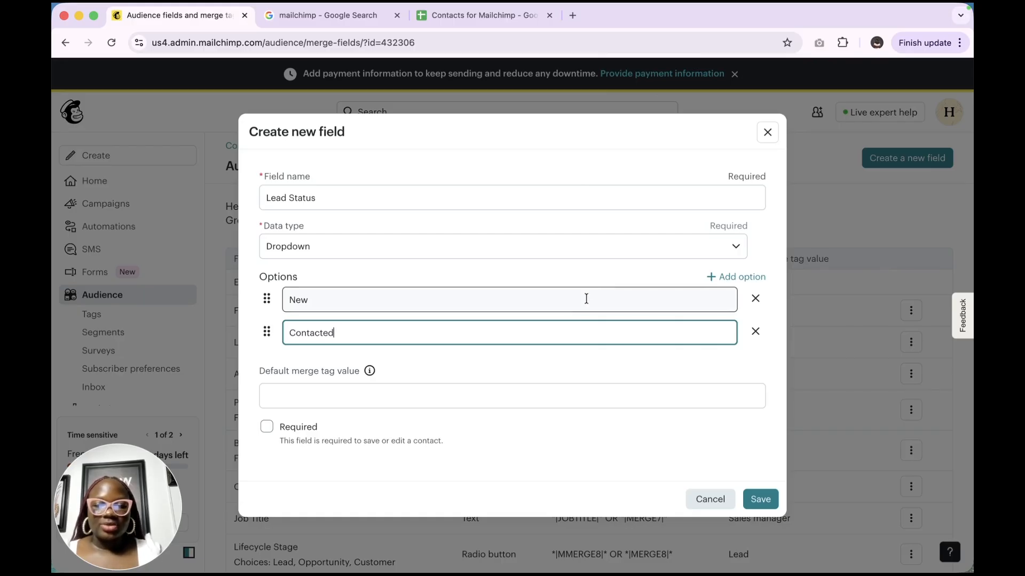
- Add Qualified and Closed Won as the third and fourth options of the Lead Status field from the clipboard history
left_click(726, 277)
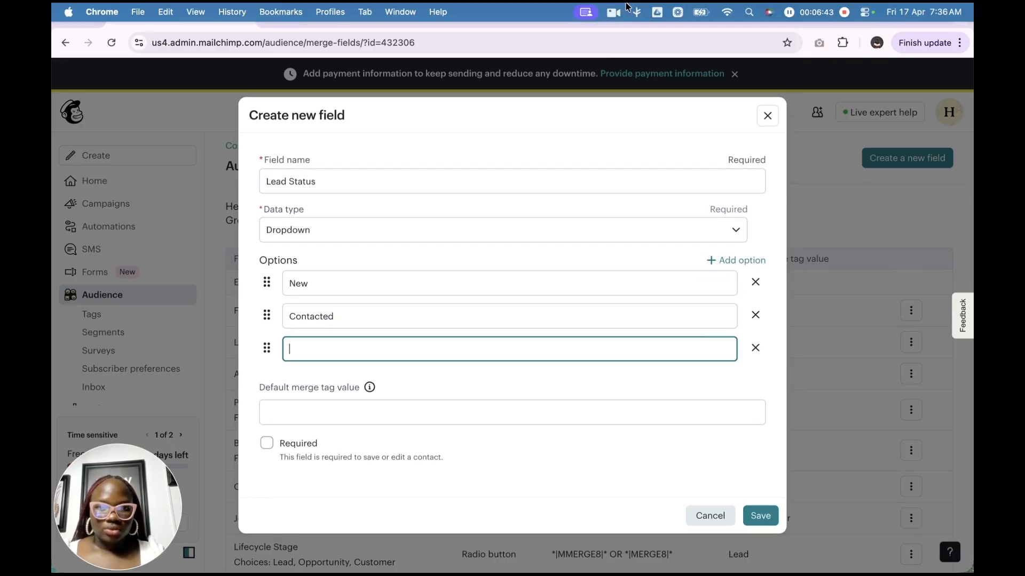
left_click(641, 10)
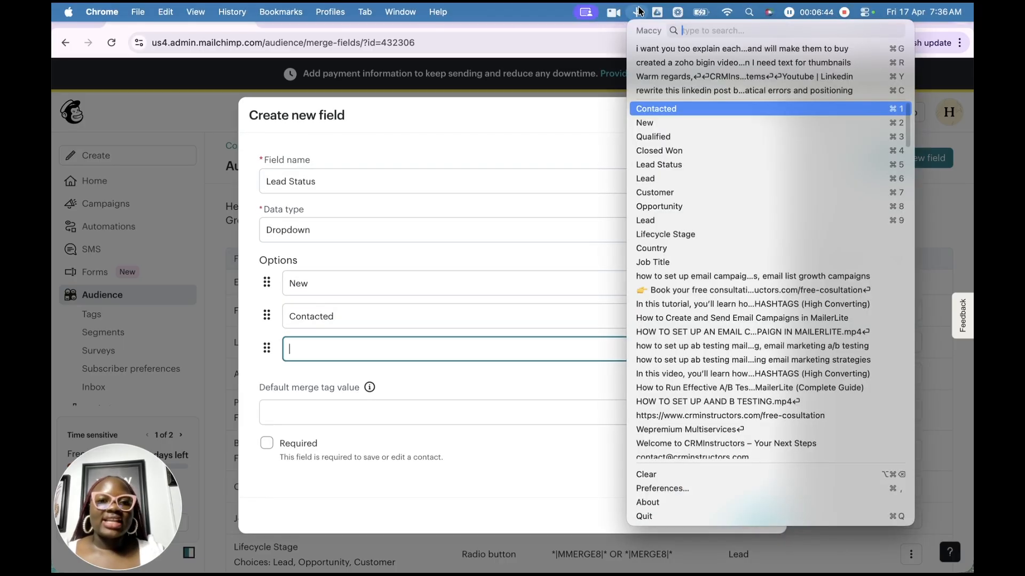
left_click(658, 138)
type("Qualified")
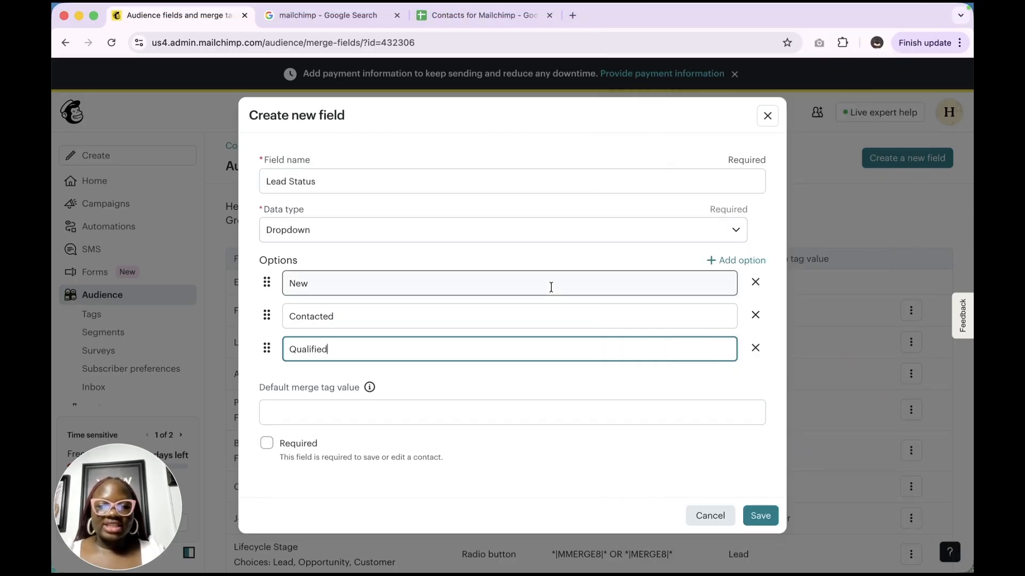
left_click(718, 262)
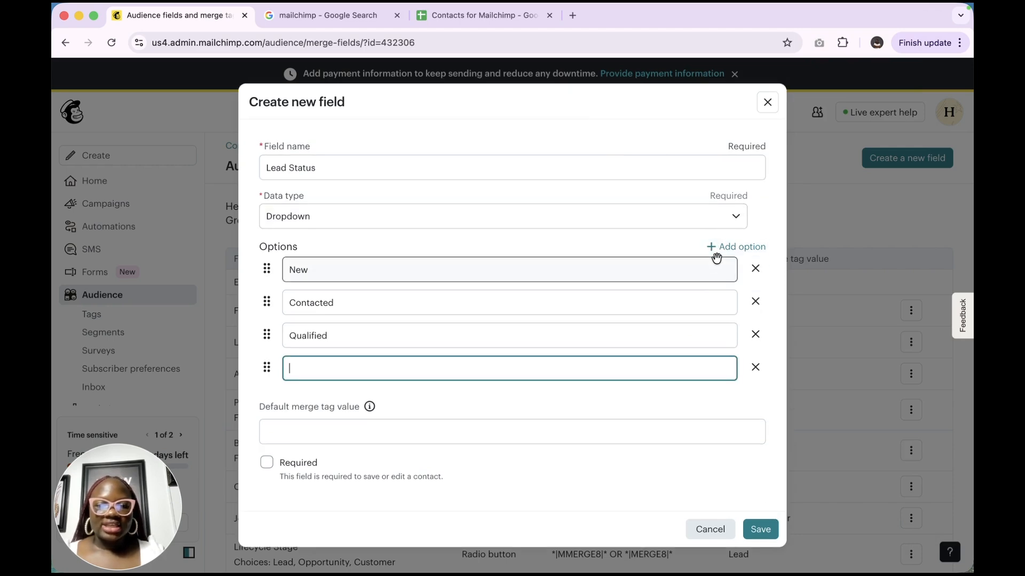
left_click(637, 13)
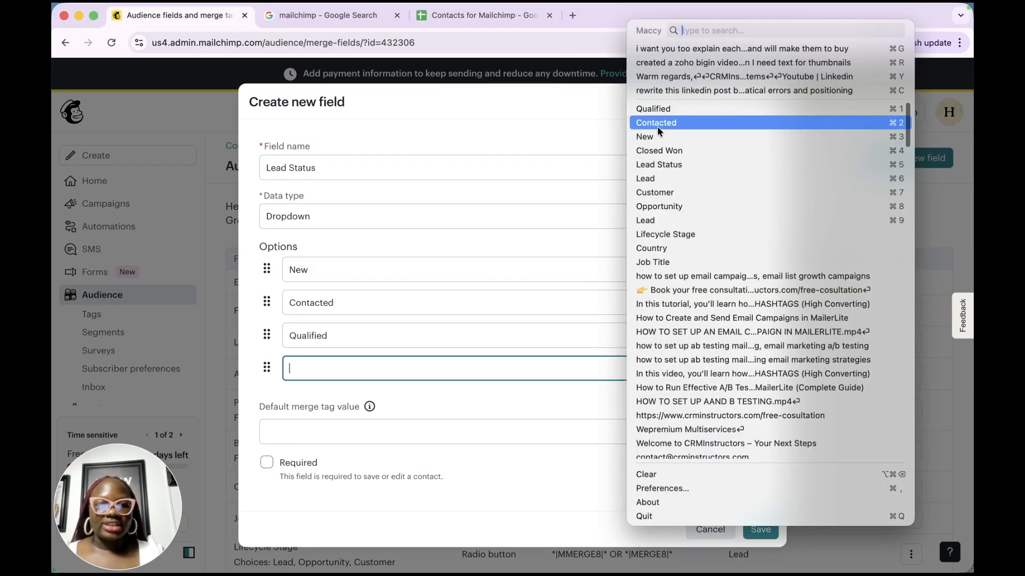
left_click(659, 150)
type("Closed Won")
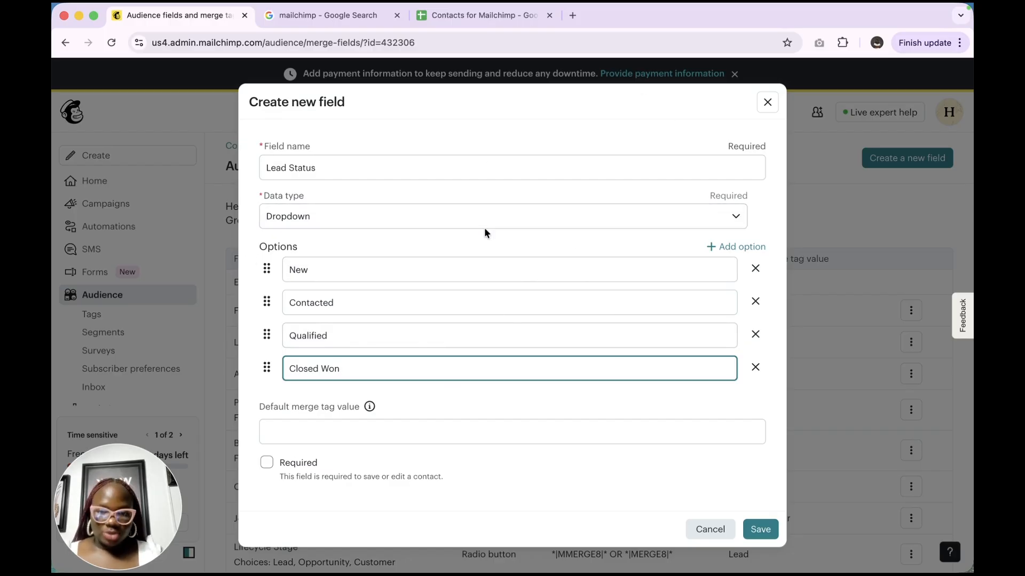
- Set the Lead Status field's default merge tag value to New and save the field
left_click(488, 426)
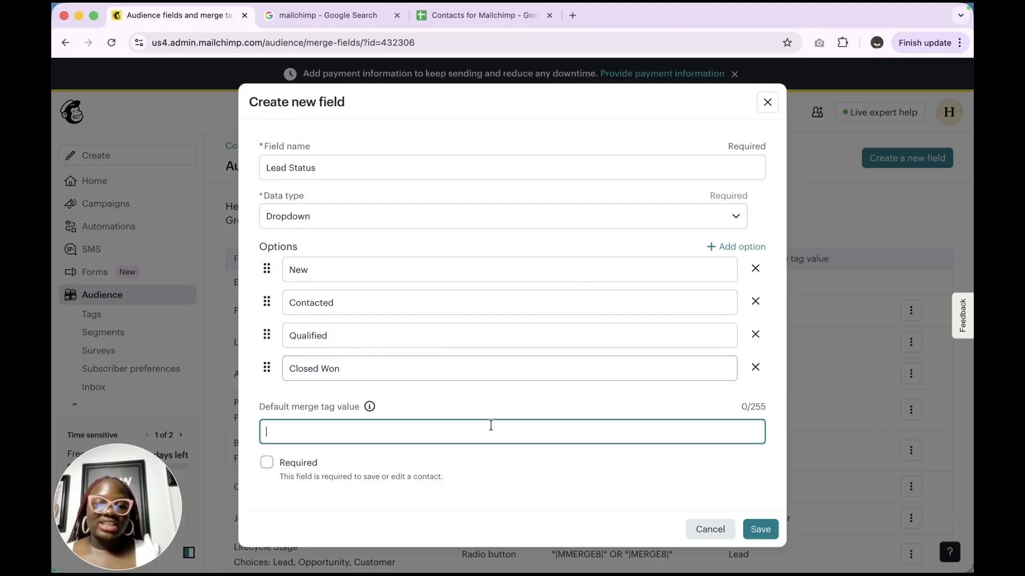
type("New")
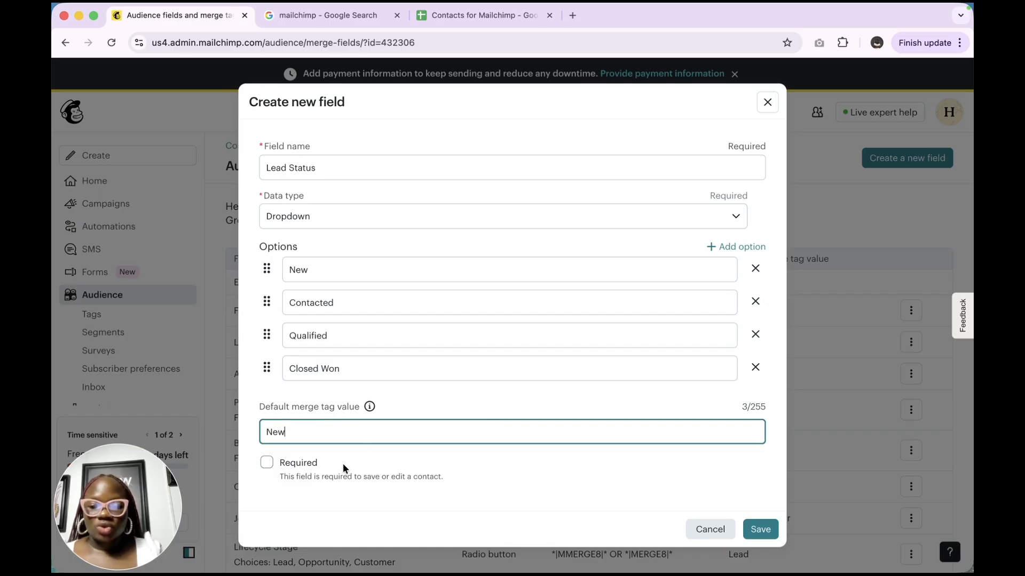
left_click(765, 535)
left_click(765, 535)
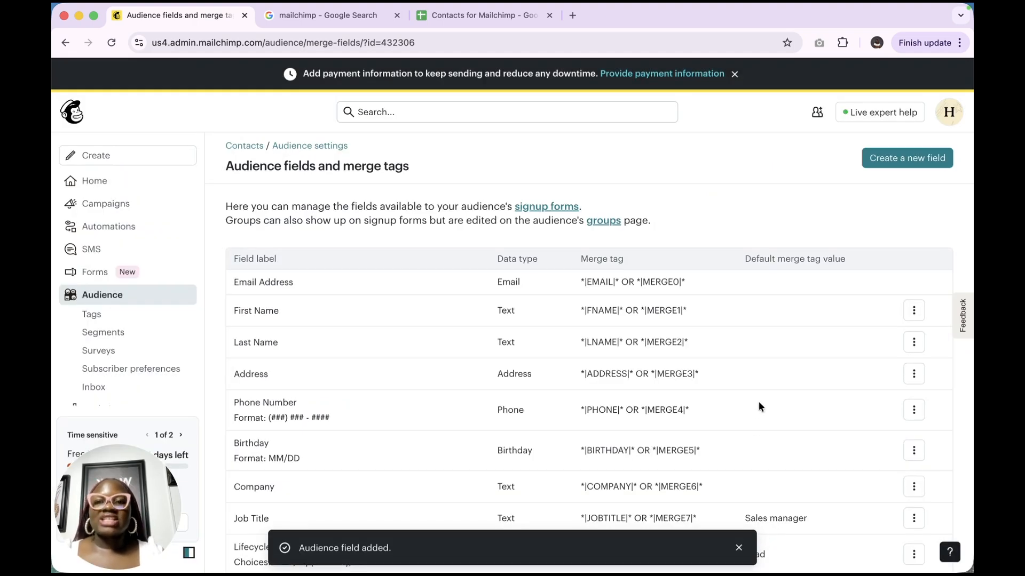
- Take the Service Interest header from the contacts spreadsheet and start a Mailchimp audience field with that name
left_click(464, 15)
left_click(631, 171)
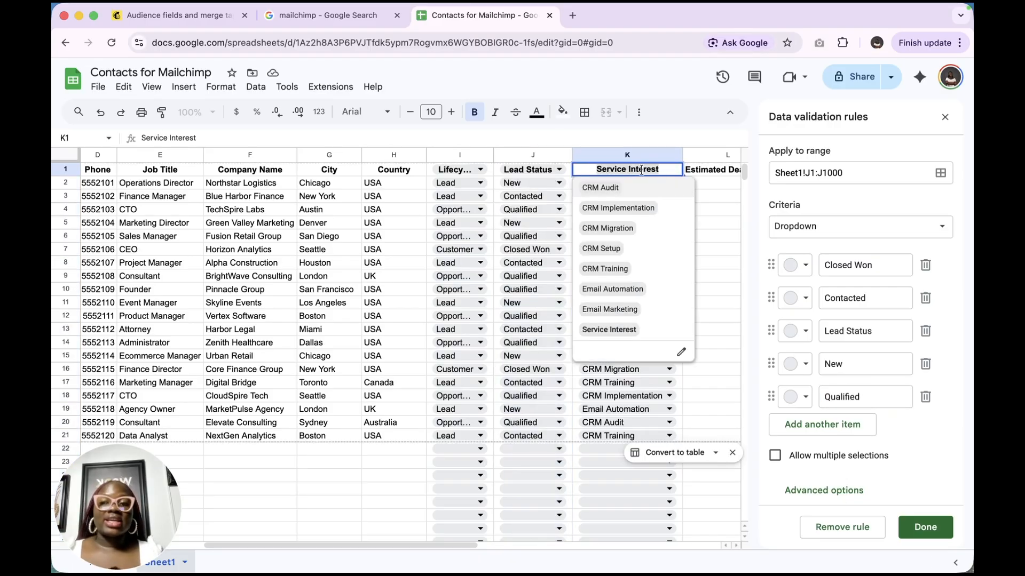
left_click(176, 17)
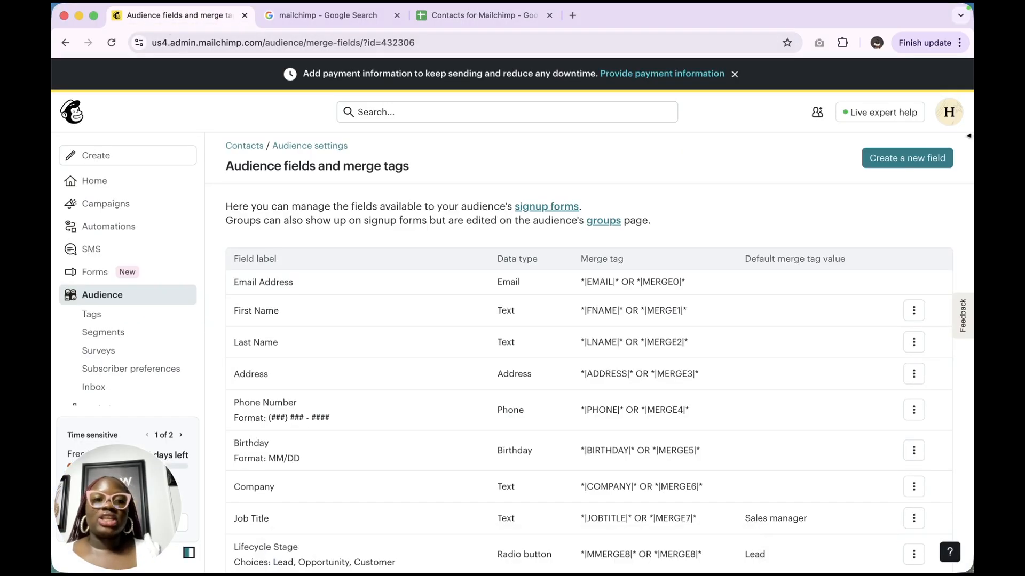
left_click(902, 168)
left_click(459, 212)
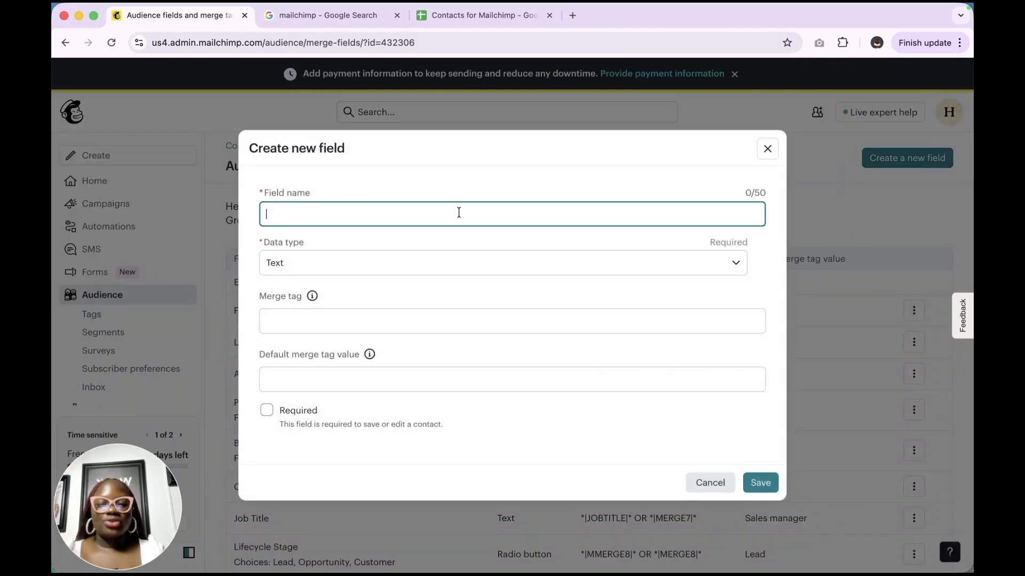
type("Service Interest")
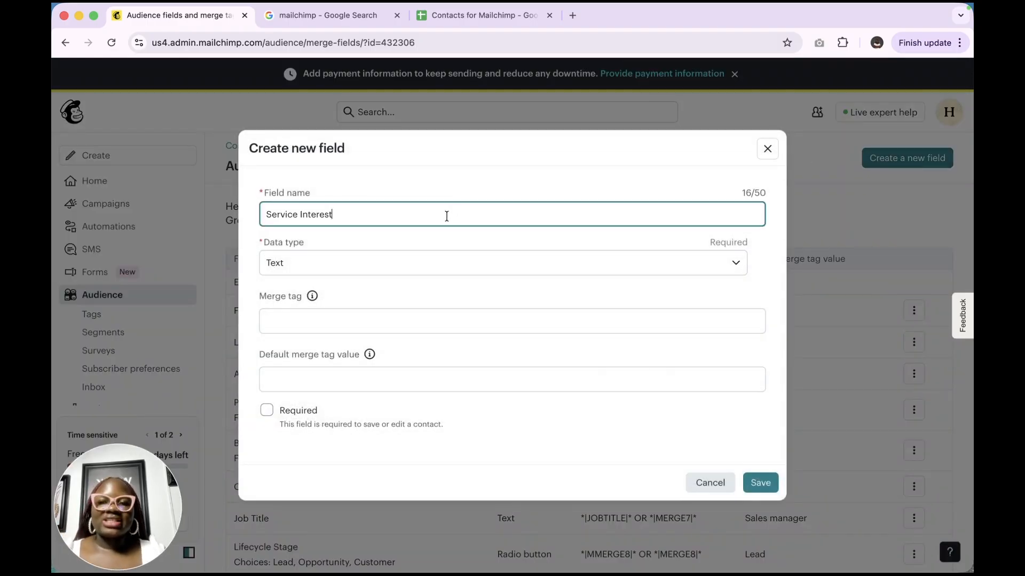
- Check the Service Interest column's dropdown options in the spreadsheet, then set the new Mailchimp field's data type to Dropdown
left_click(481, 15)
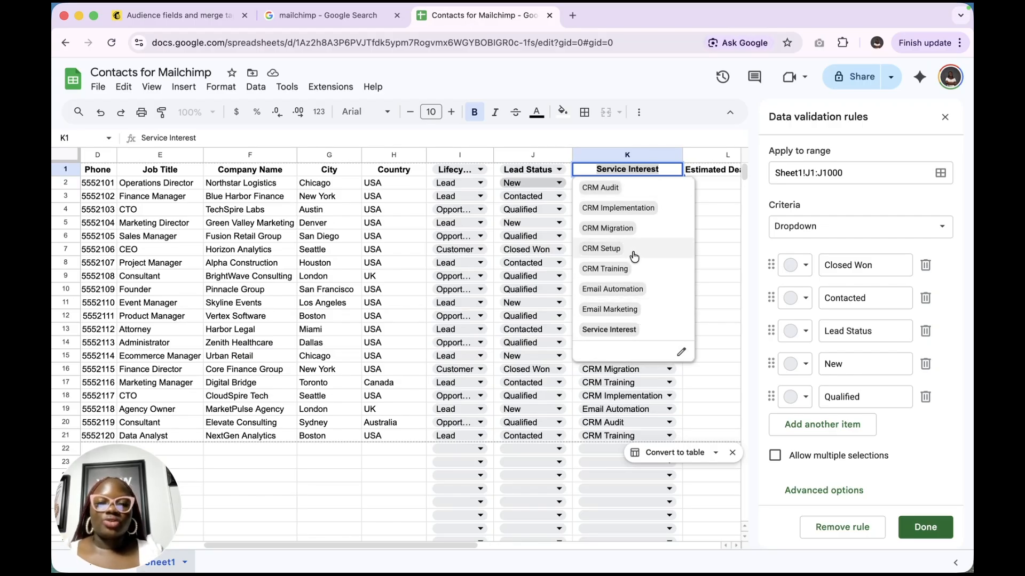
left_click(154, 14)
left_click(400, 269)
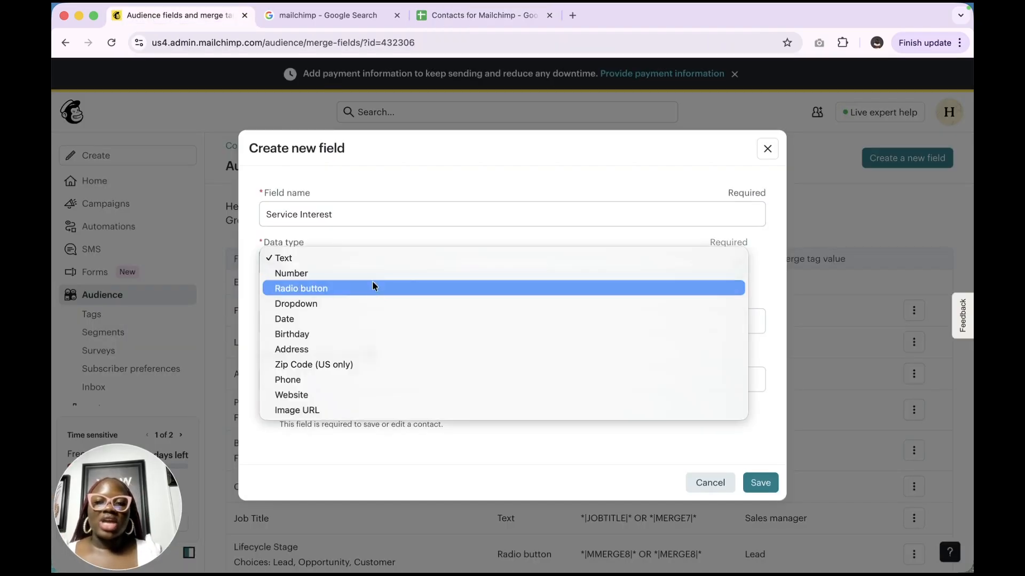
left_click(364, 304)
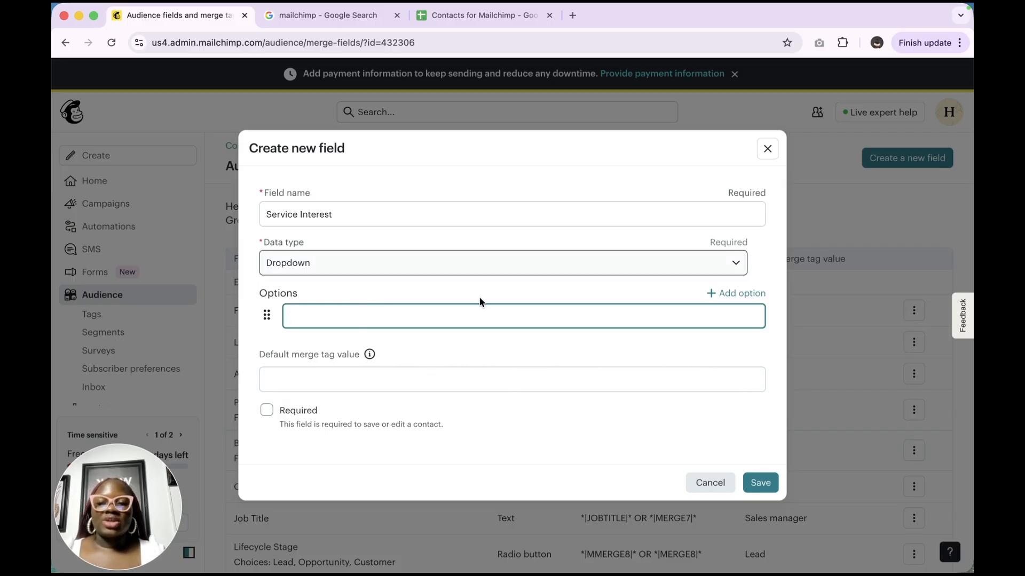
- Add the options CRM Audit, CRM Implementation, CRM Migration, CRM Setup, CRM Training, Email Automation and Email Marketing, removing the spare empty option
type("CRM Audit CRM Implementation CRM Migration CRM Setup CRM Training Email Automation Email Marketing")
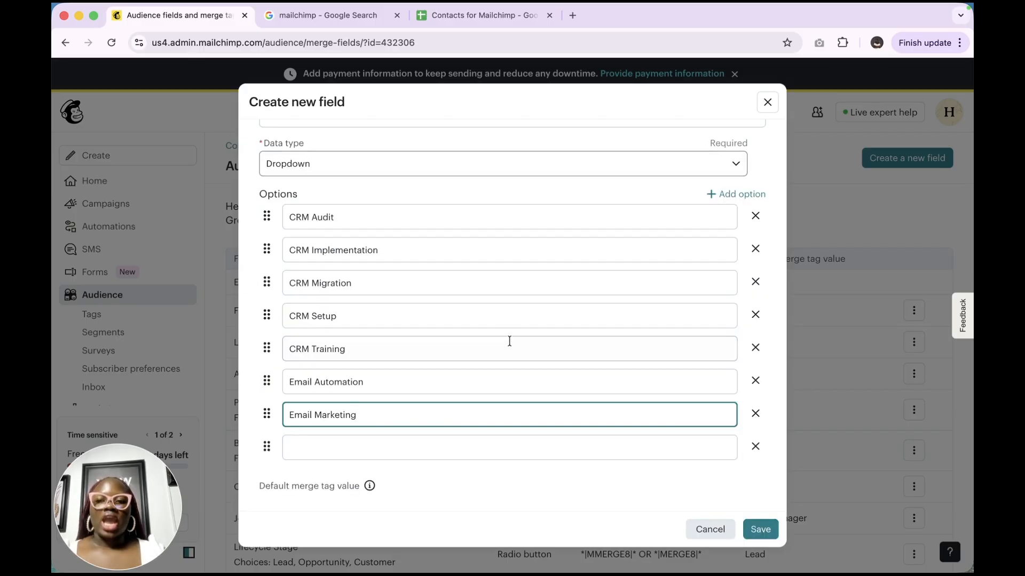
left_click(755, 446)
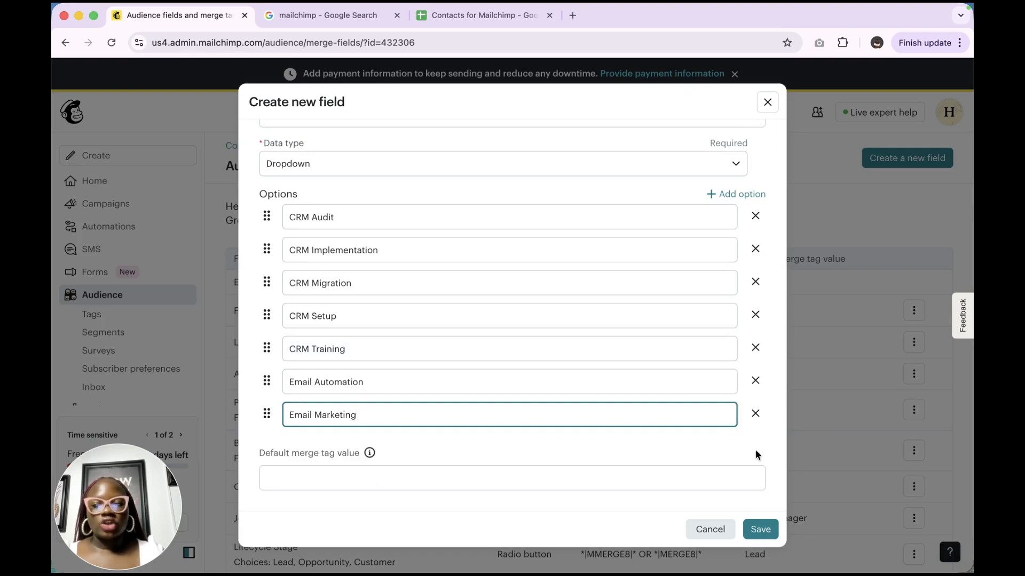
scroll(411, 138, "up", 1)
scroll(411, 139, "up", 1)
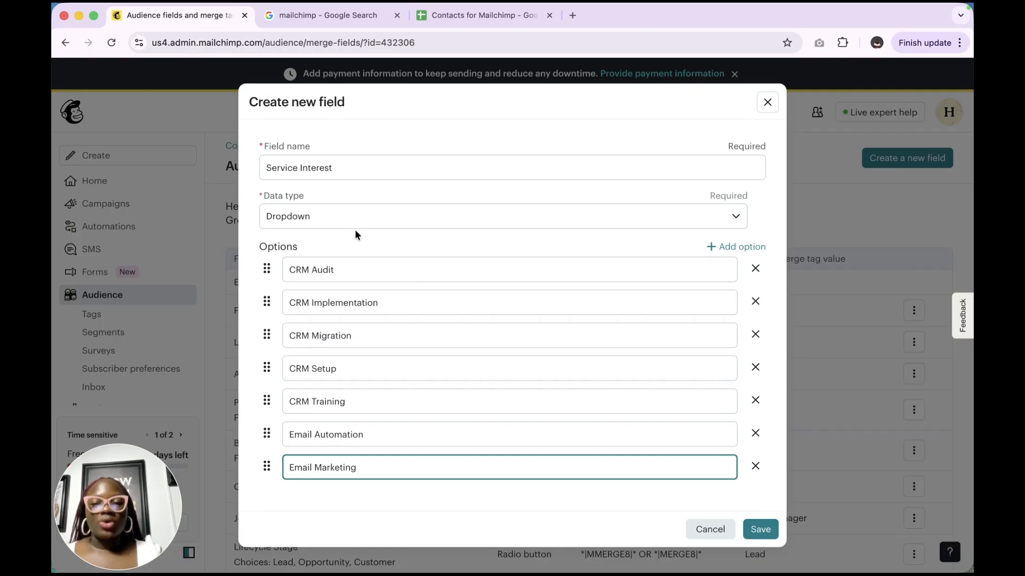
scroll(567, 320, "down", 3)
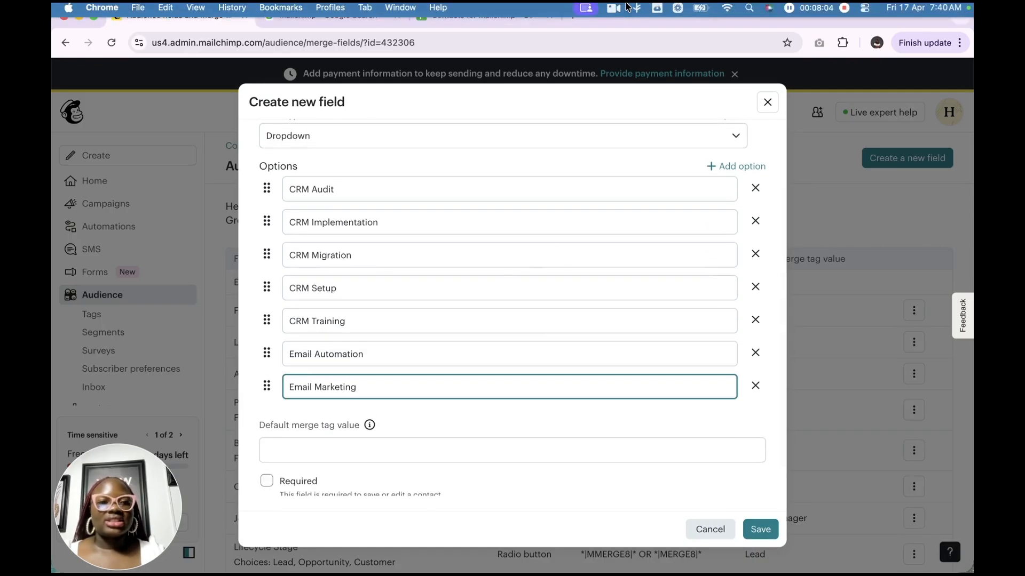
- Save the Service Interest field, leaving its default merge tag value empty, and review it in the audience field list
scroll(616, 332, "down", 1)
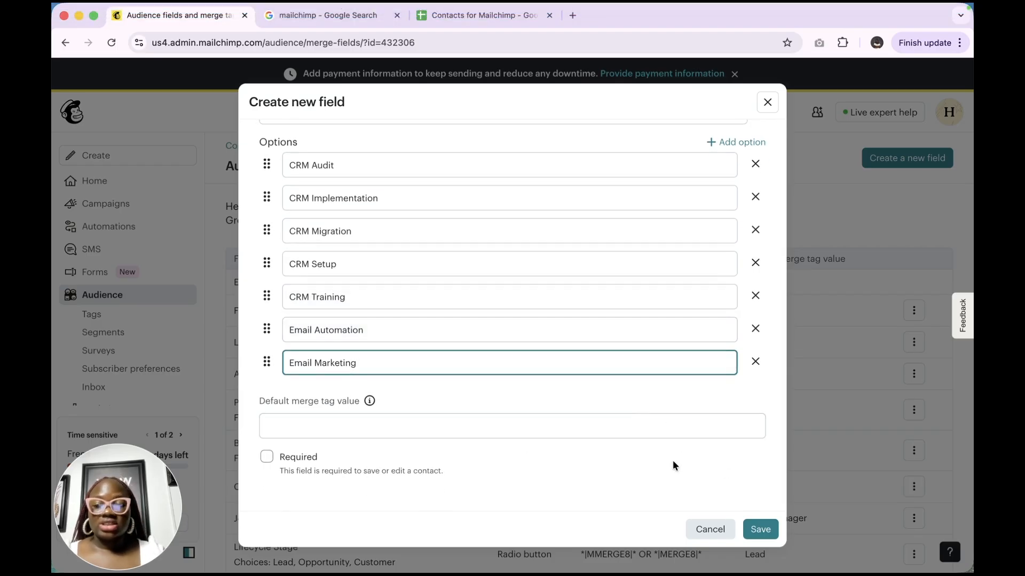
left_click(756, 529)
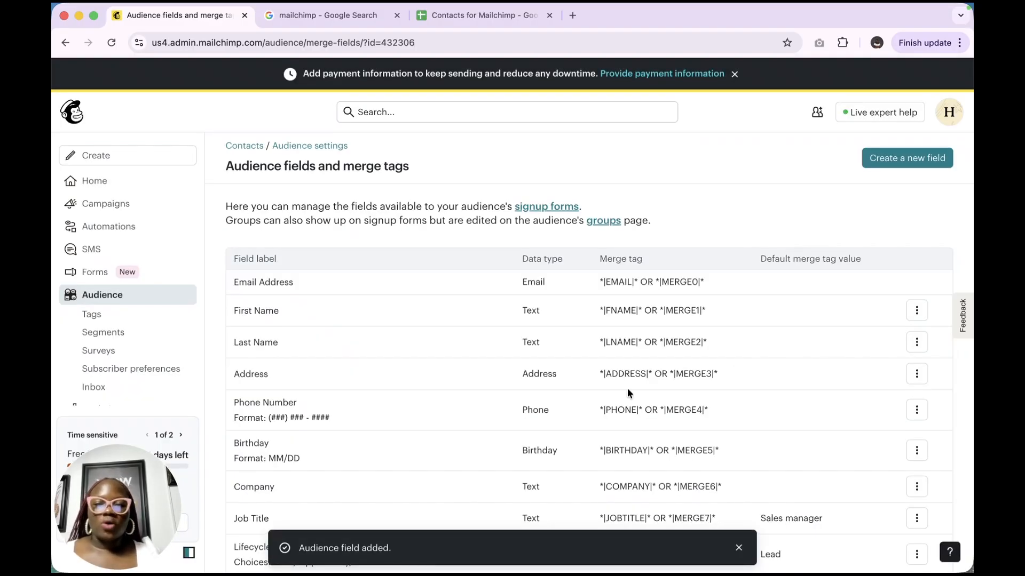
scroll(627, 394, "down", 3)
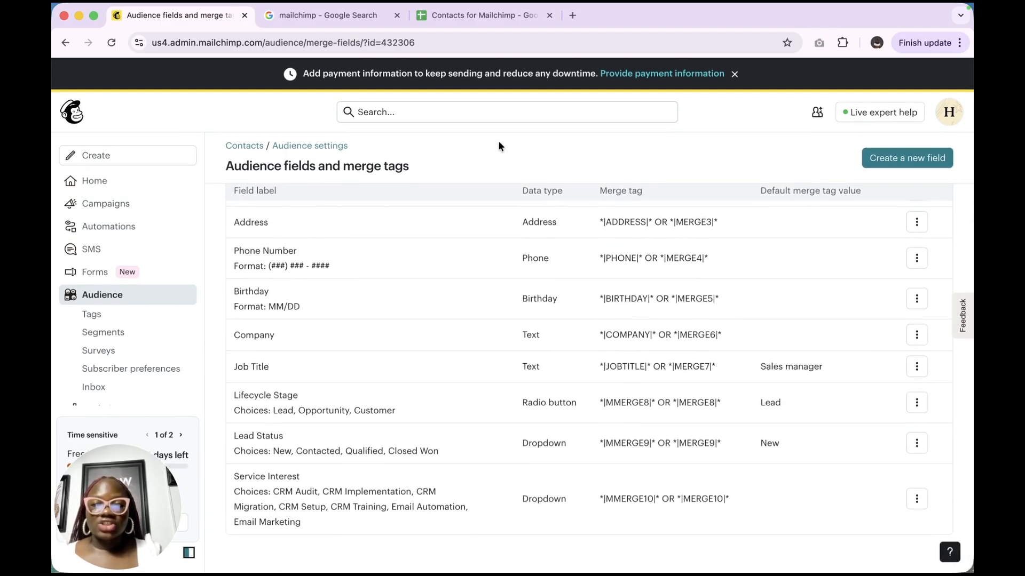
- Copy the Estimated Deal Value header from the contacts spreadsheet and start a new Mailchimp audience field with that name
left_click(466, 16)
left_click(712, 323)
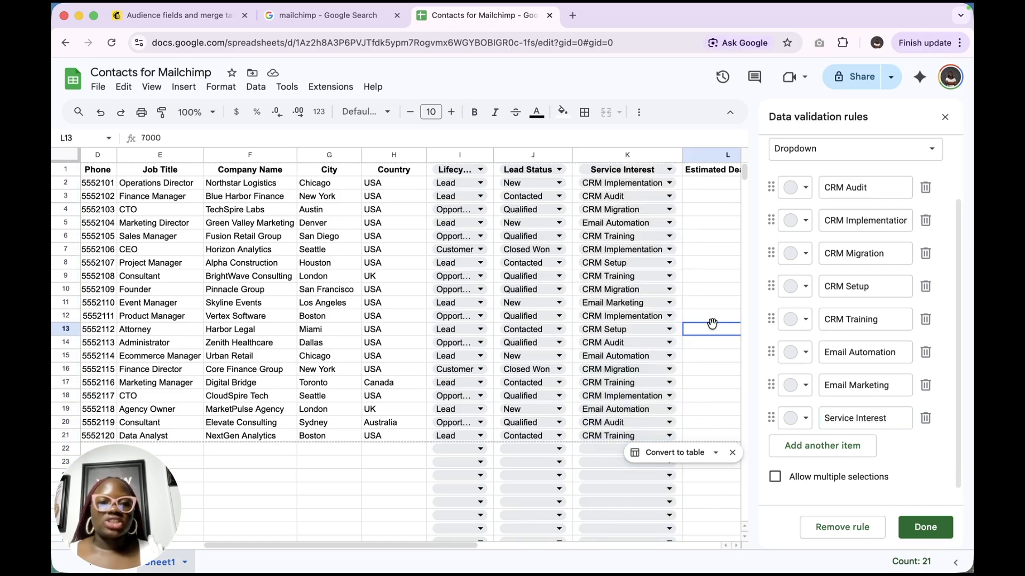
scroll(712, 323, "right", 1)
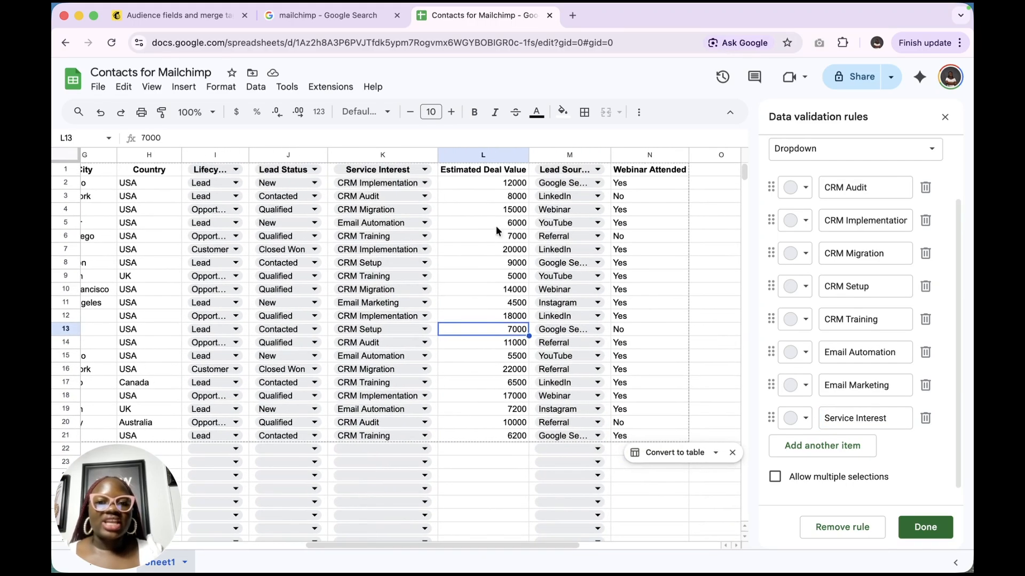
left_click(471, 169)
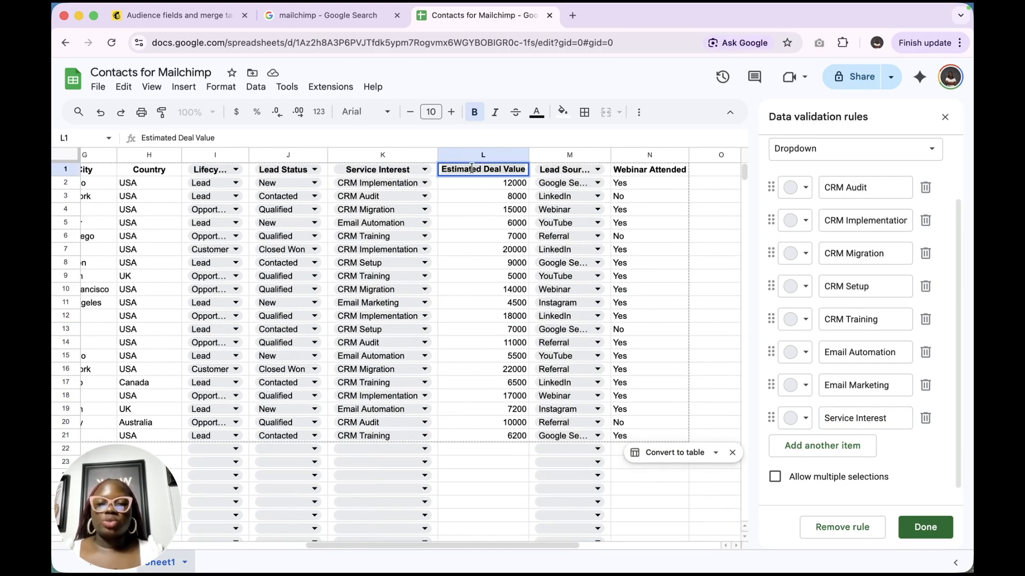
left_click(178, 16)
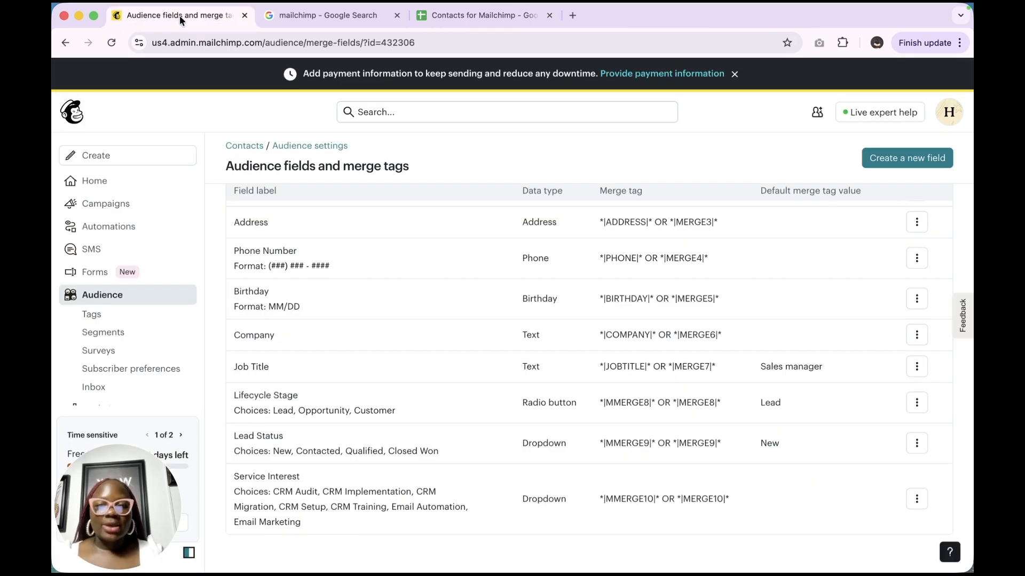
left_click(921, 159)
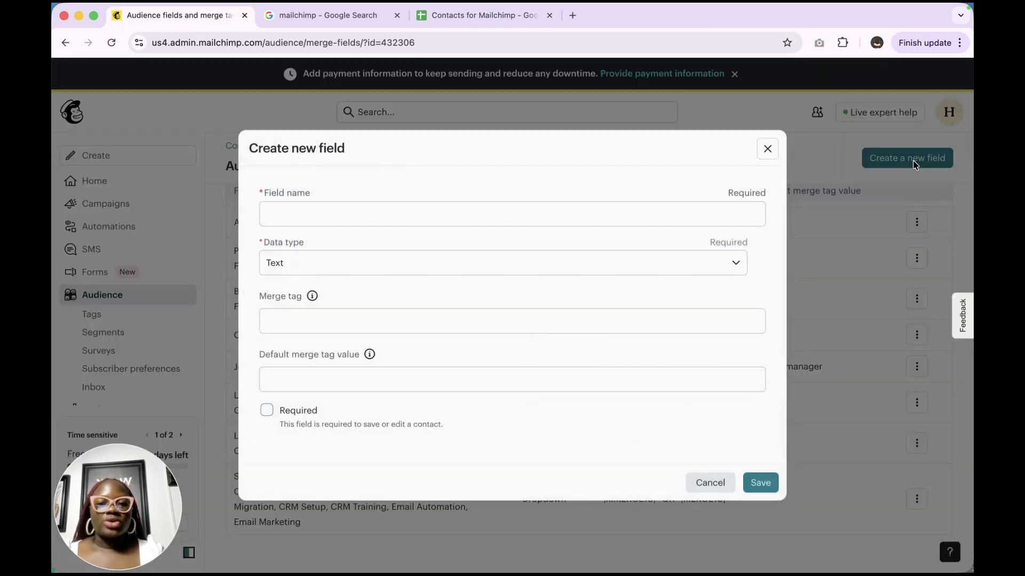
left_click(490, 218)
type("Estimated Deal Value")
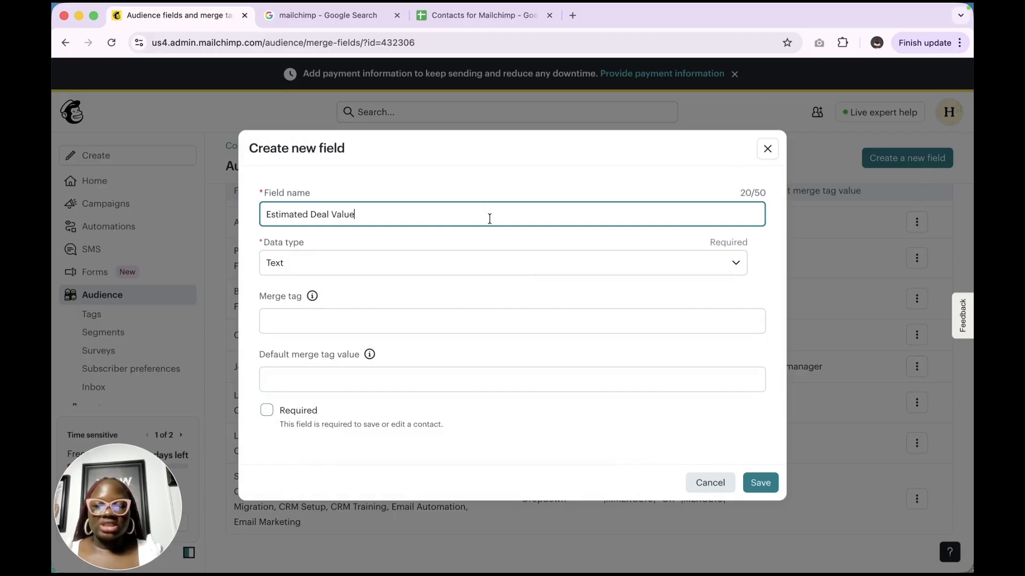
- Set the Estimated Deal Value field's data type to Number and save it without a custom merge tag
left_click(347, 264)
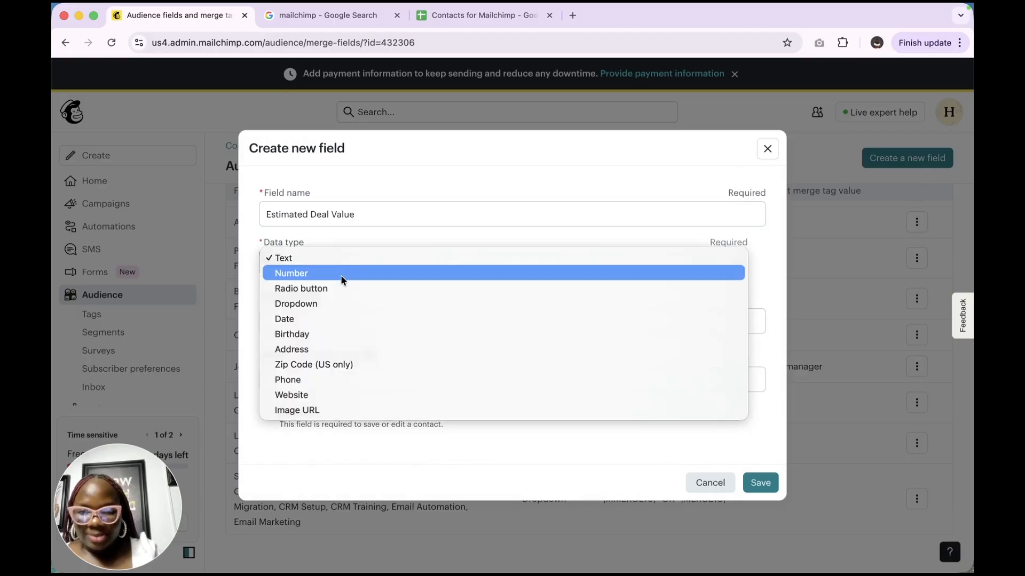
left_click(341, 275)
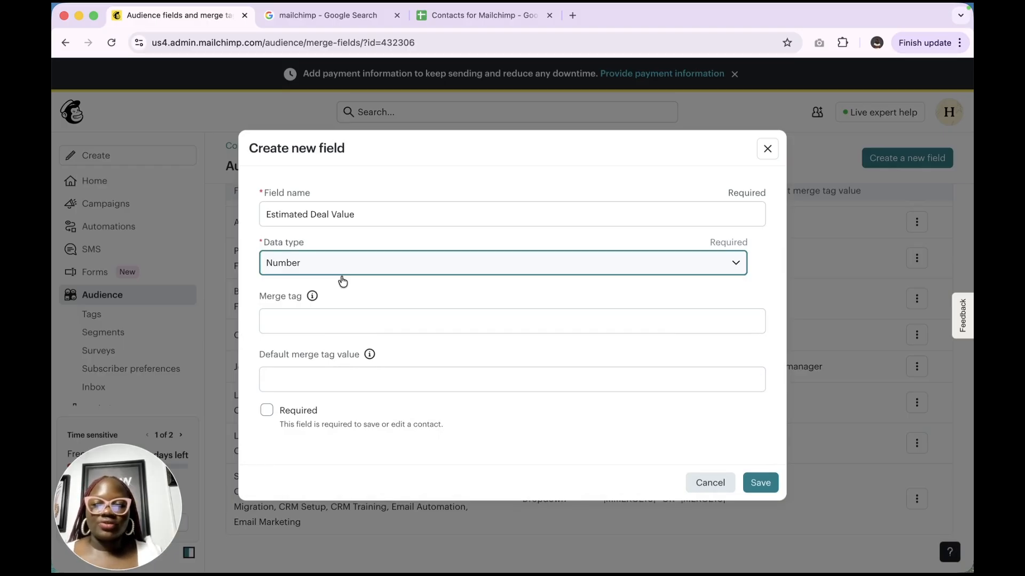
left_click(517, 322)
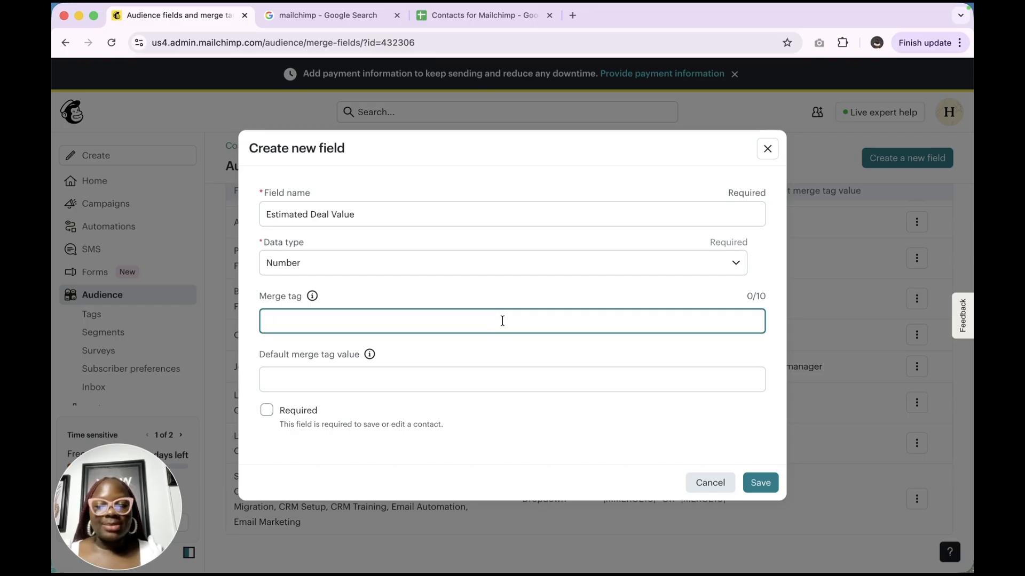
left_click(760, 484)
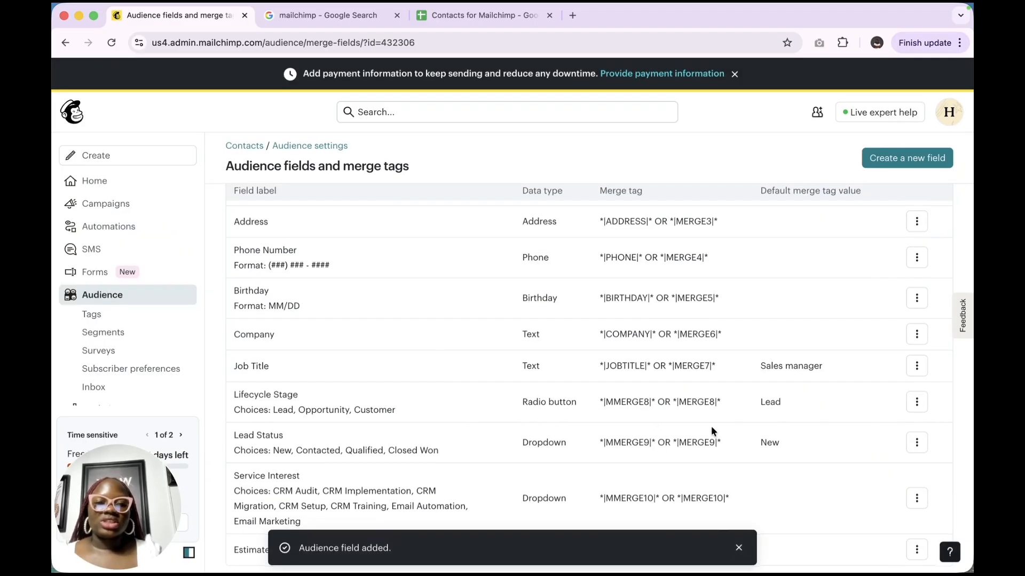
scroll(711, 426, "down", 1)
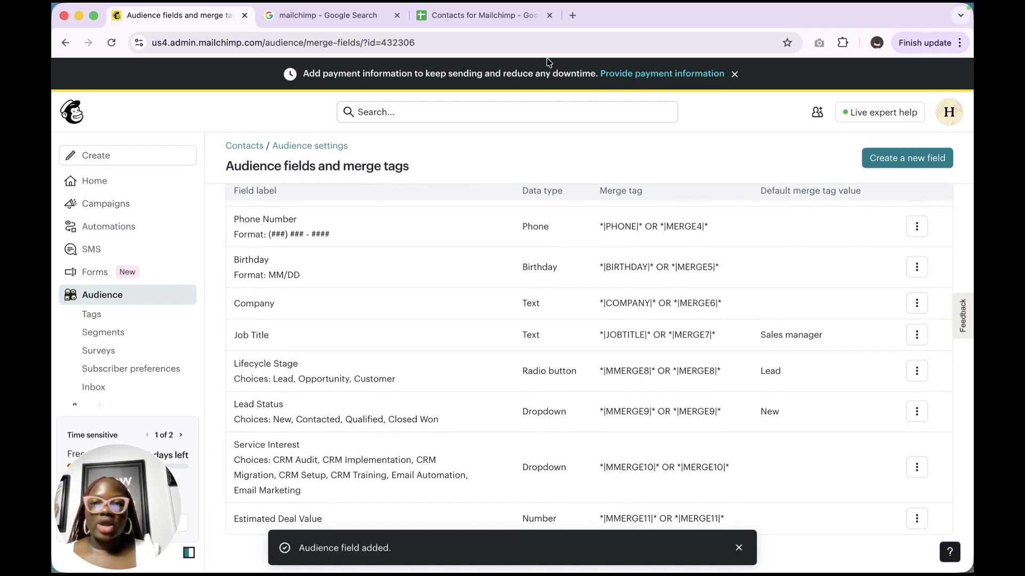
- Copy the Lead Source Detail header from the contacts spreadsheet and start a new Mailchimp audience field with that name
left_click(470, 16)
scroll(620, 200, "right", 3)
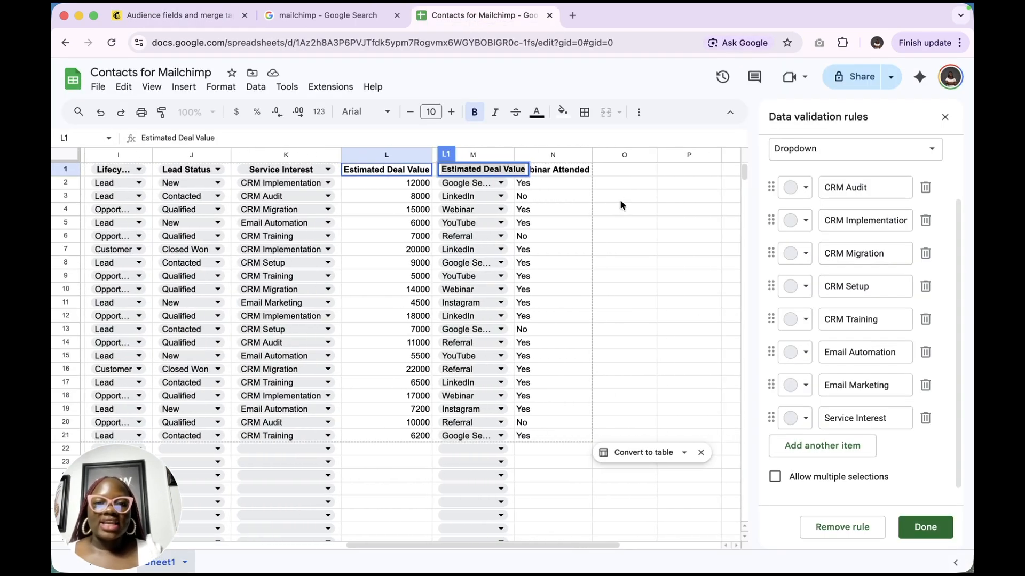
double_click(469, 168)
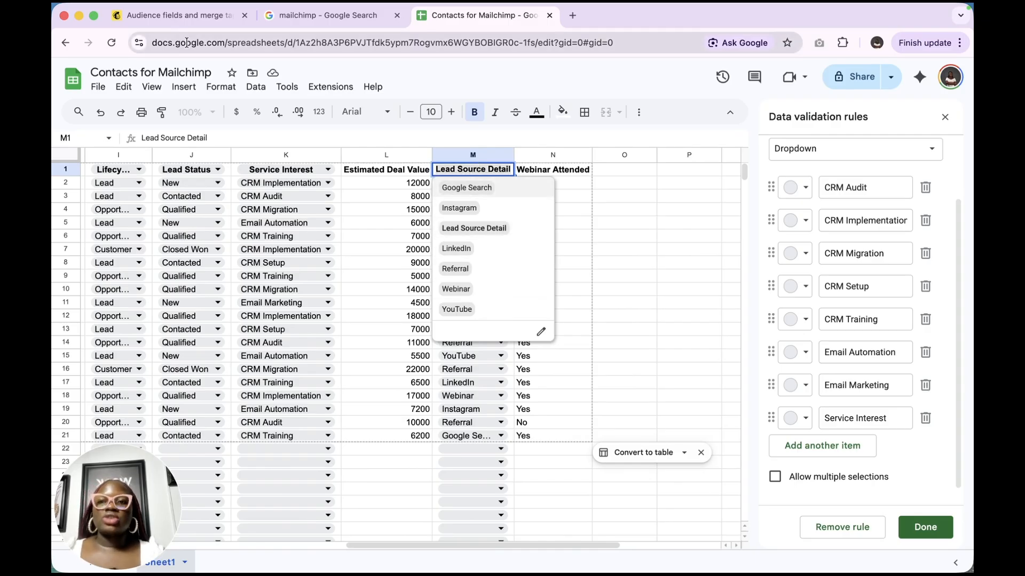
left_click(174, 16)
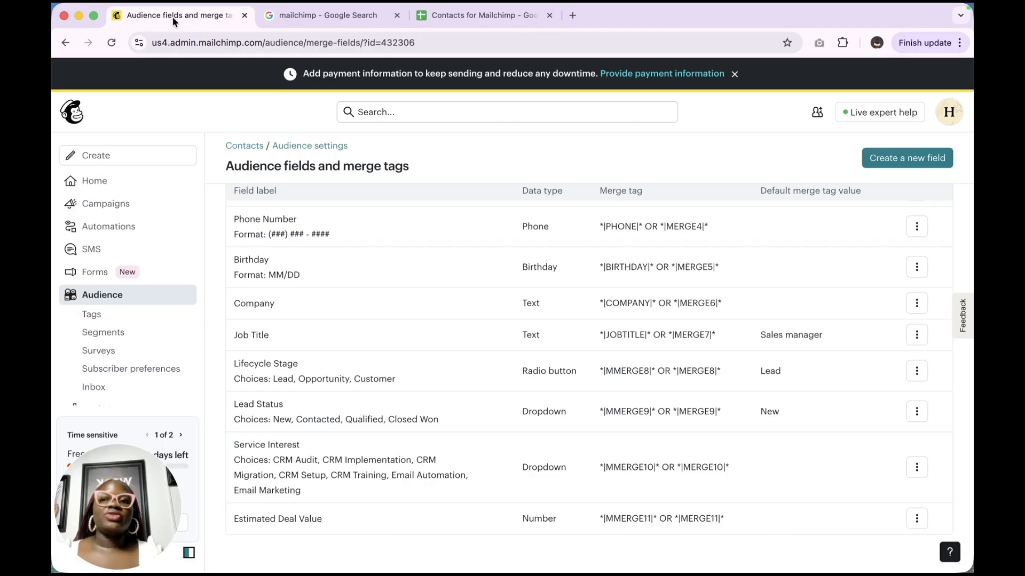
left_click(898, 166)
left_click(564, 213)
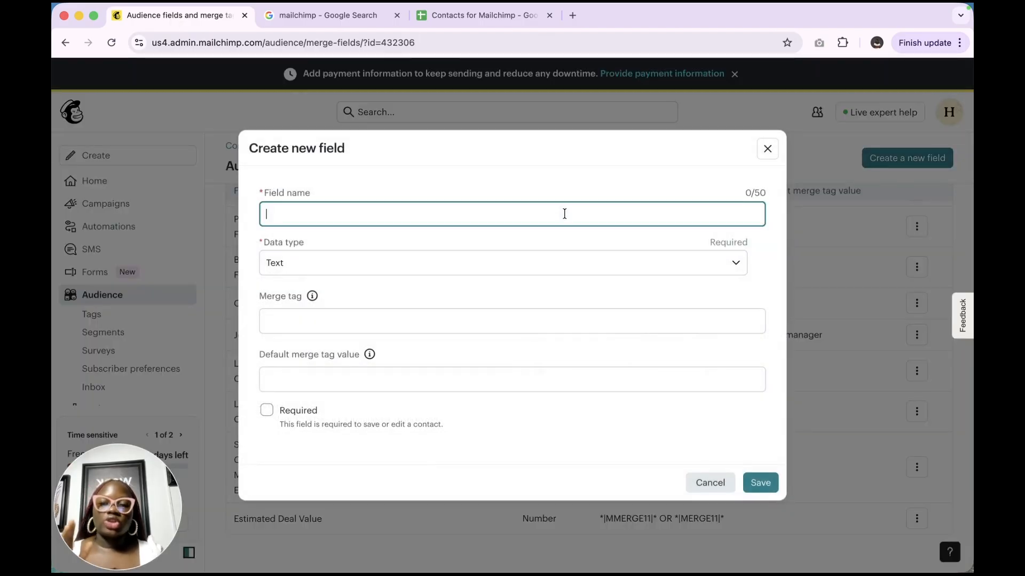
type("Lead Source Detail")
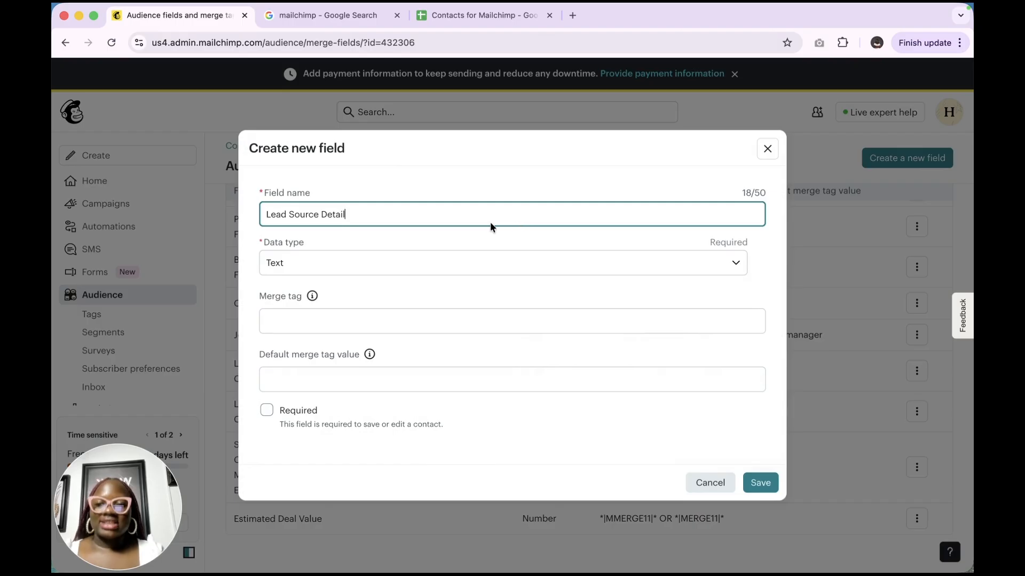
- Make Lead Source Detail a Dropdown with options YouTube, Referral, Google Search, Webinar, Instagram and LinkedIn, and save it without a default value
left_click(439, 265)
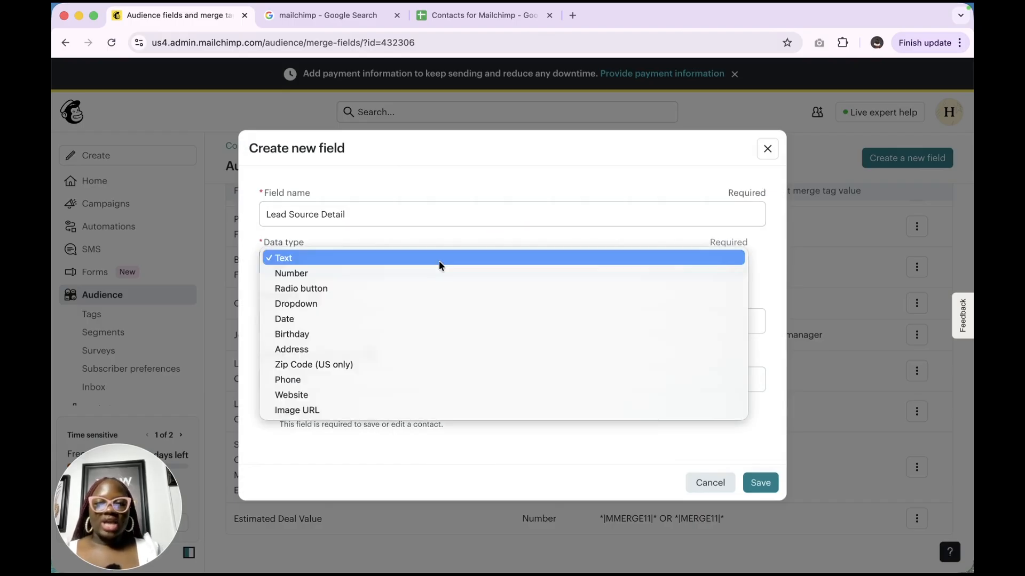
left_click(396, 303)
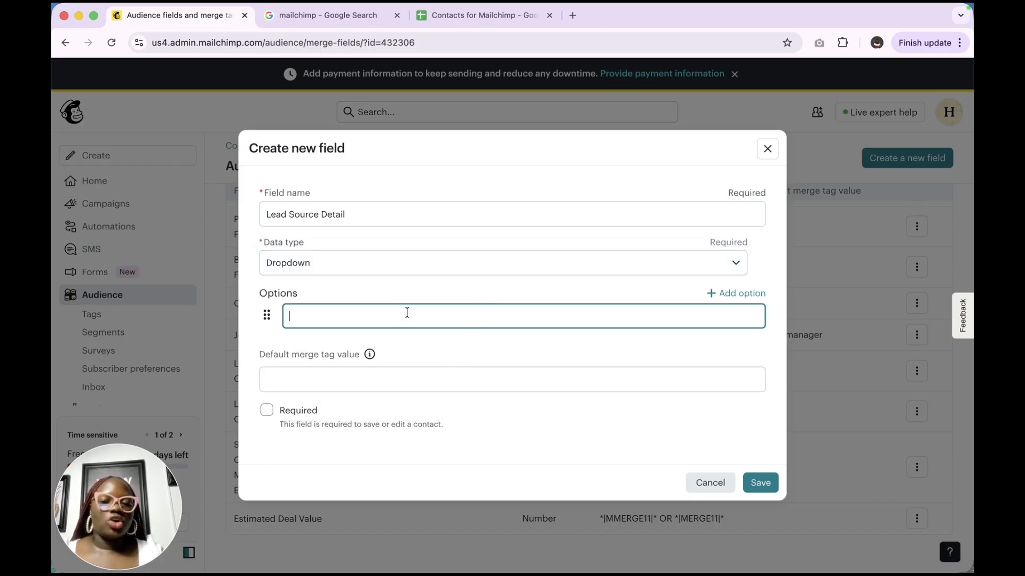
type("YouTube Referral Google Search Webinar Instagram LinkedIn")
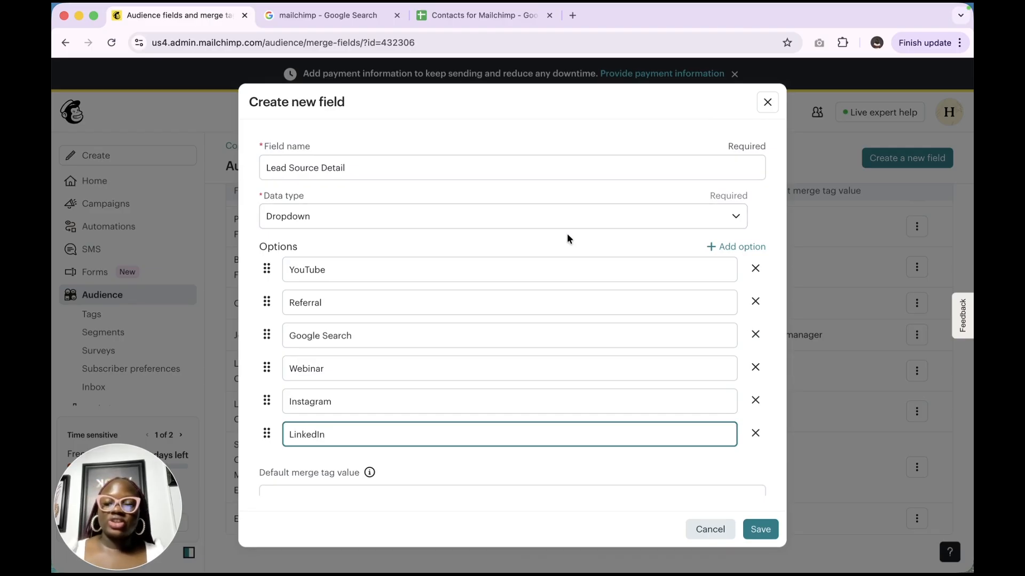
scroll(465, 438, "down", 3)
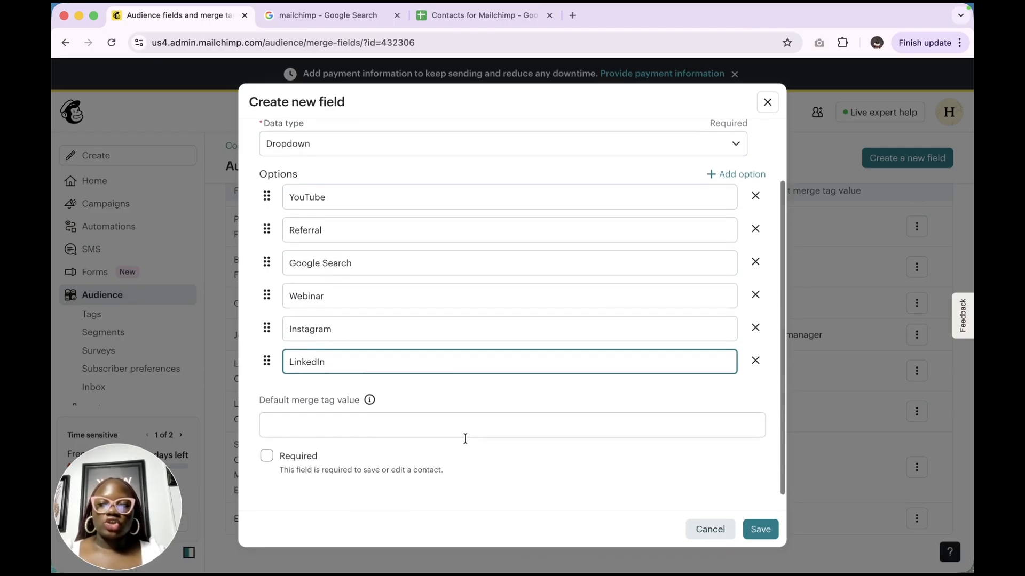
left_click(390, 425)
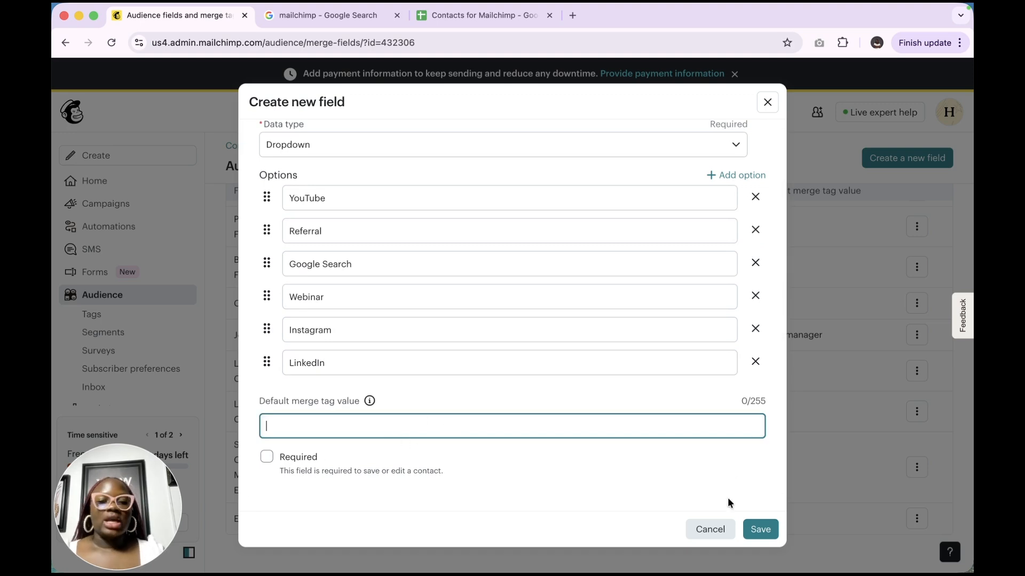
left_click(761, 530)
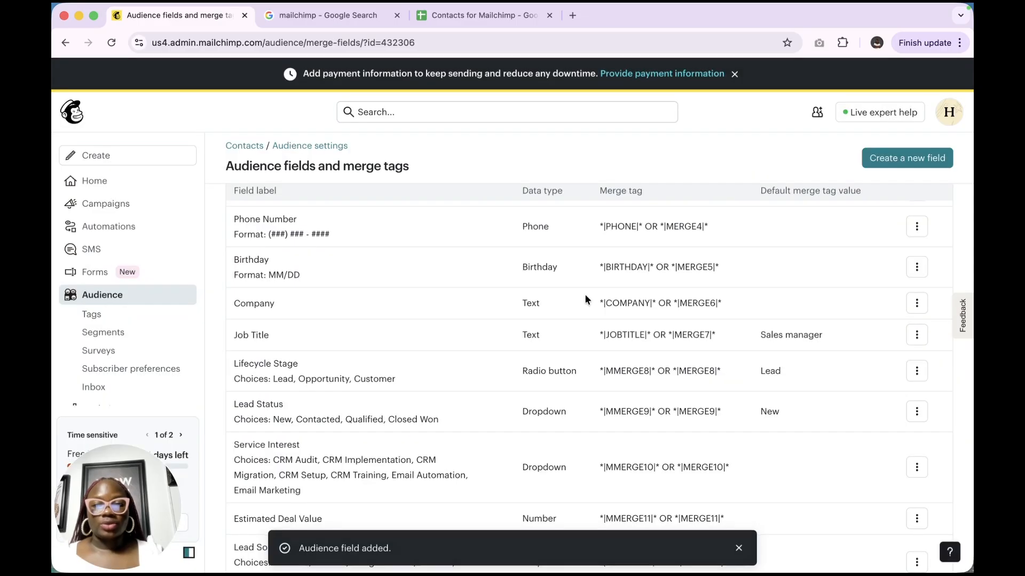
scroll(585, 298, "down", 3)
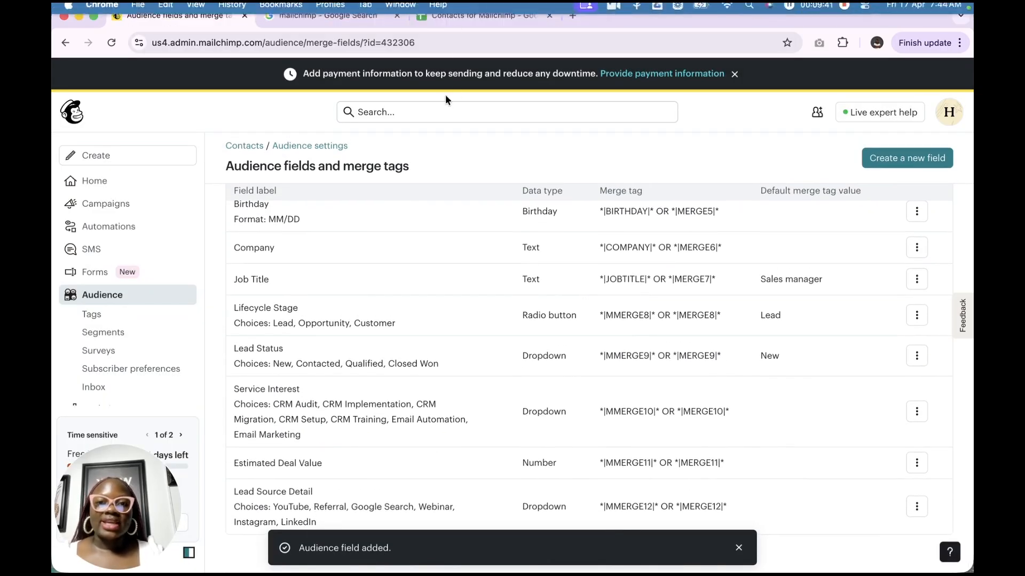
- Copy the Webinar Attended header from the contacts spreadsheet and start a new Mailchimp audience field with that name
left_click(455, 18)
left_click(606, 234)
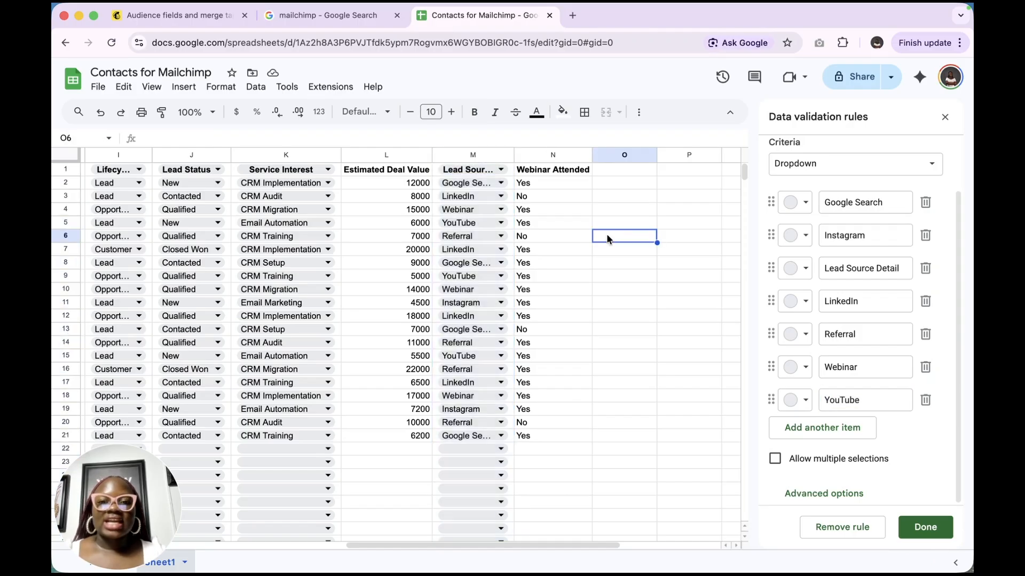
left_click(532, 170)
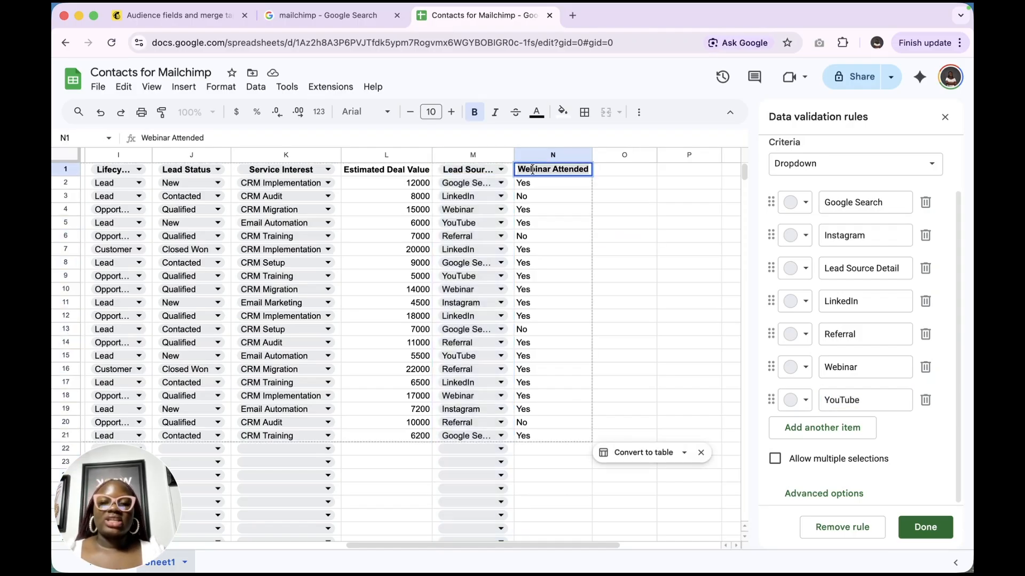
left_click(170, 18)
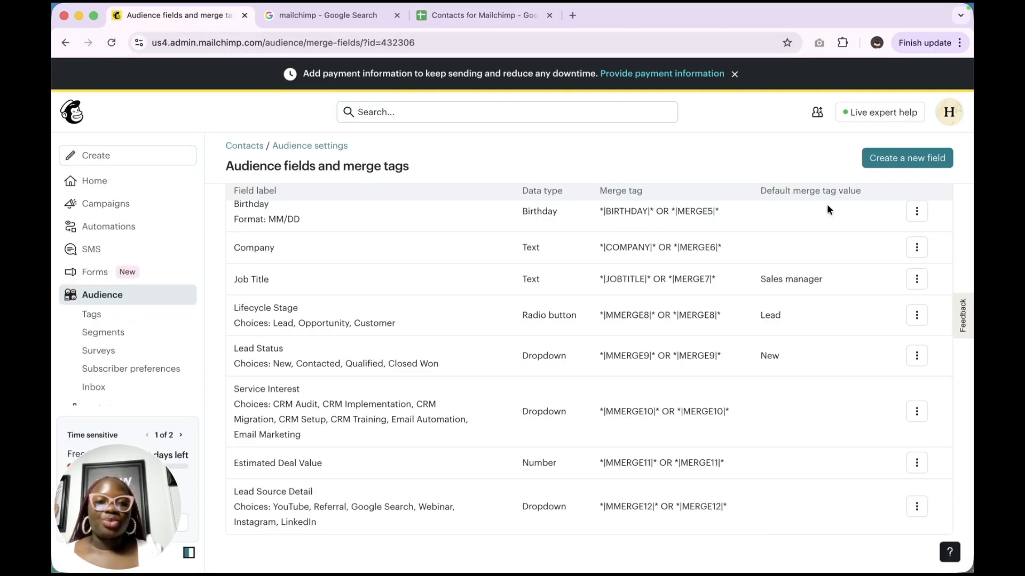
left_click(909, 160)
left_click(622, 213)
type("Webinar Attended")
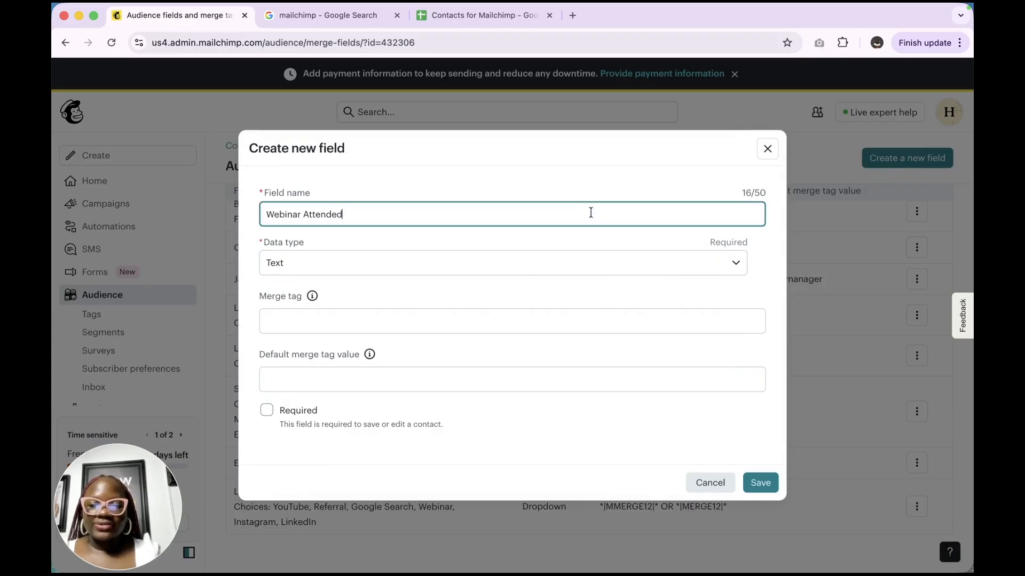
- Make Webinar Attended a Radio button field with the options Yes and No, and save it
left_click(498, 263)
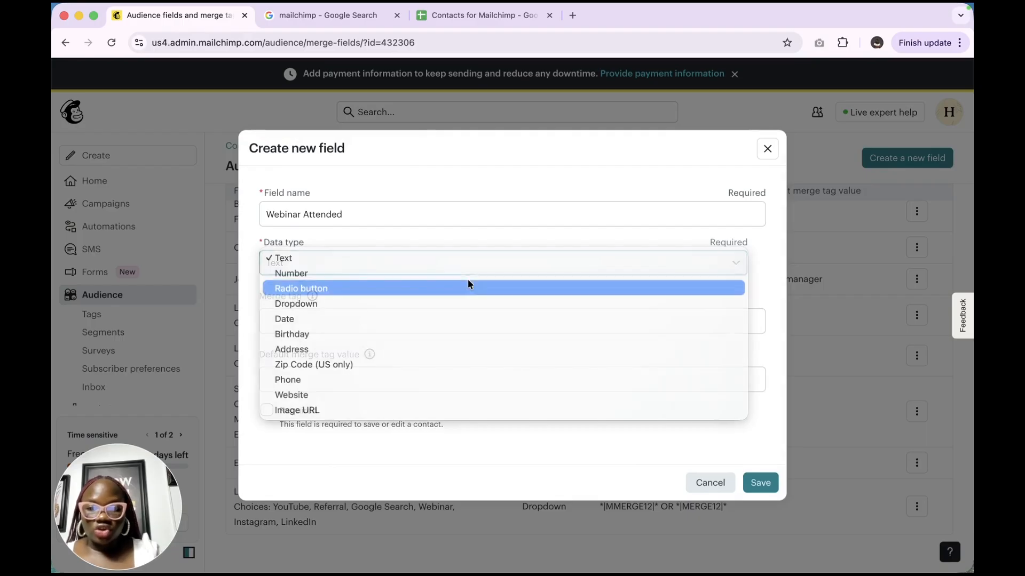
left_click(468, 281)
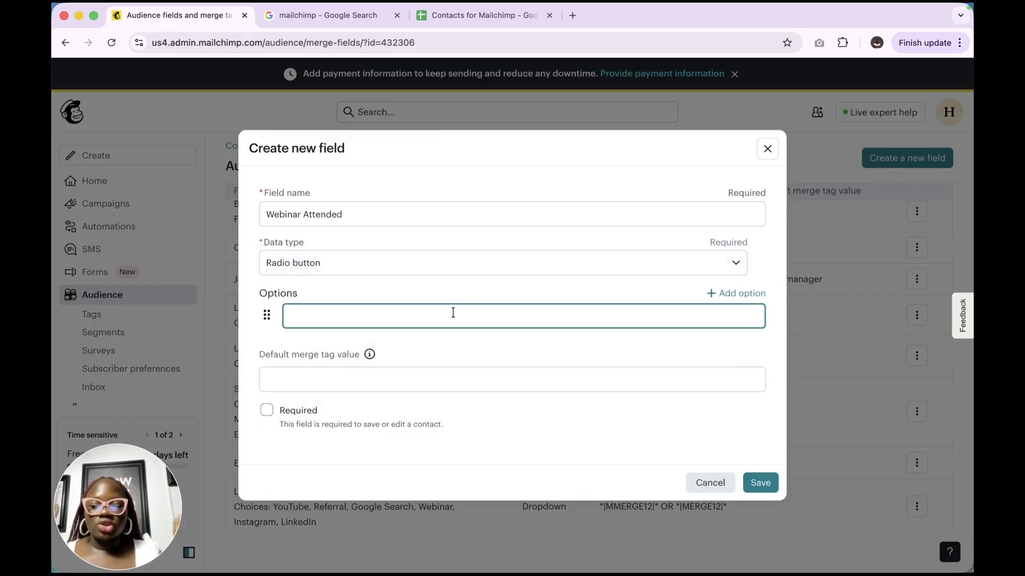
key("Caps_Lock")
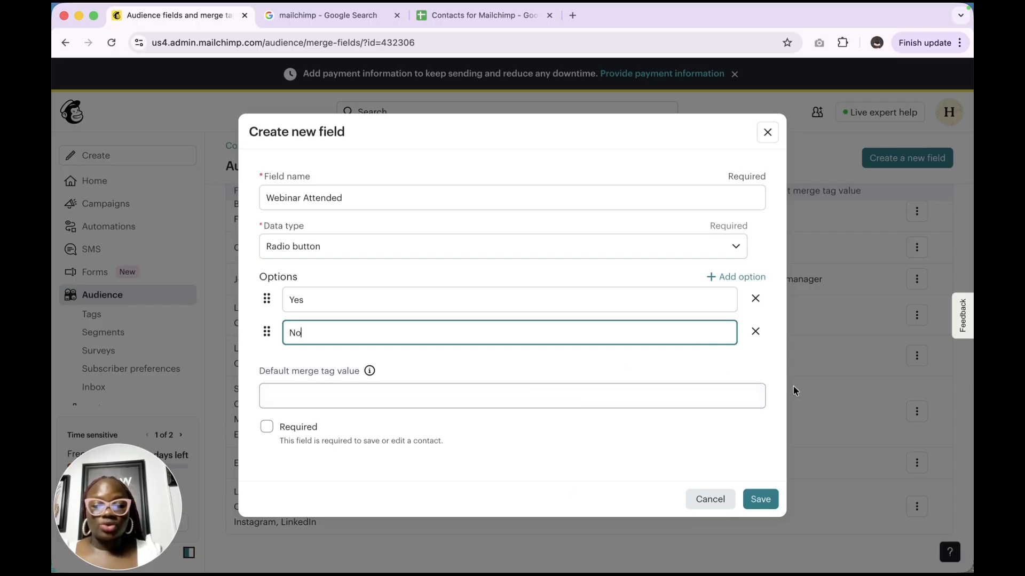
left_click(763, 491)
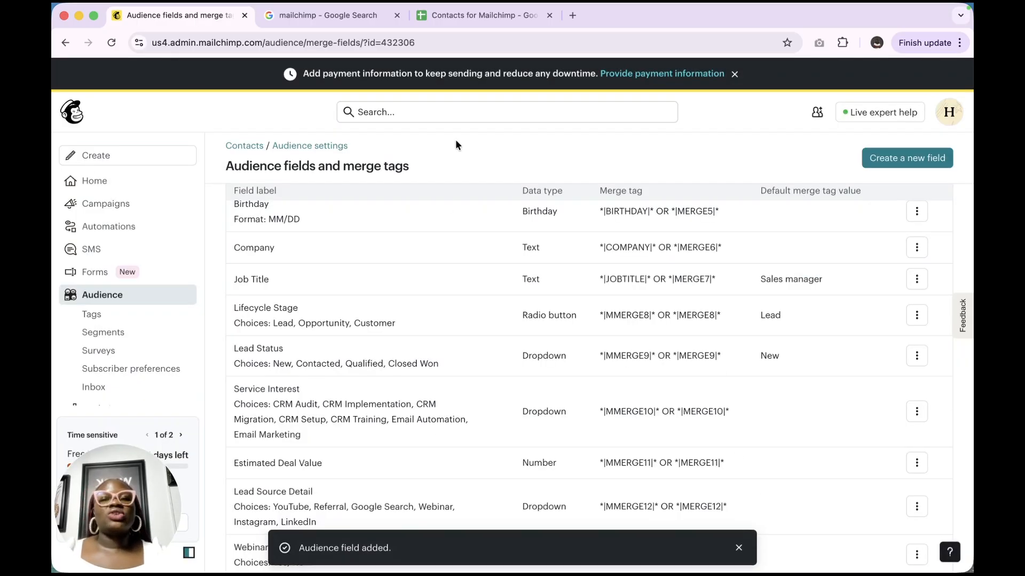
scroll(477, 326, "down", 2)
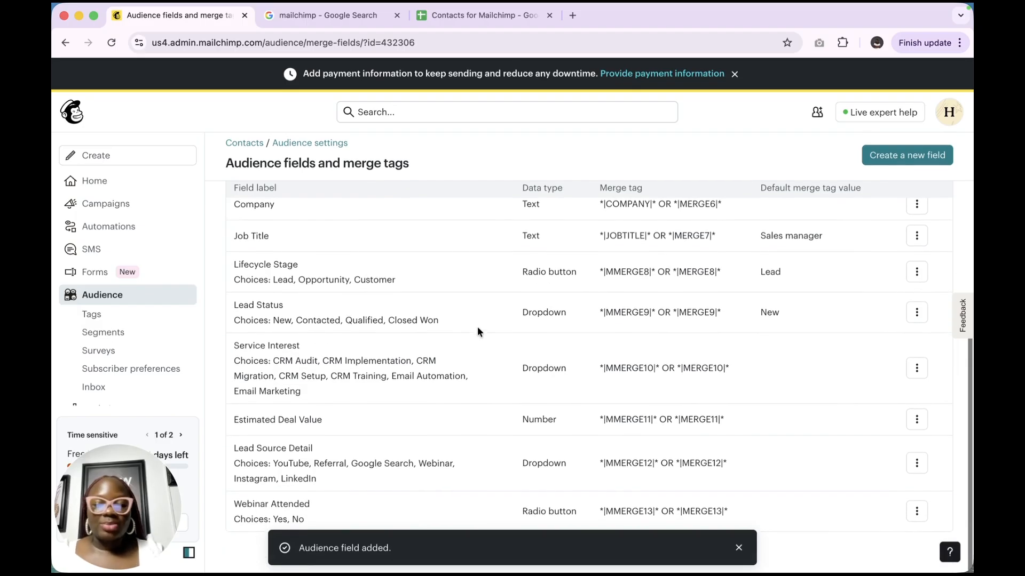